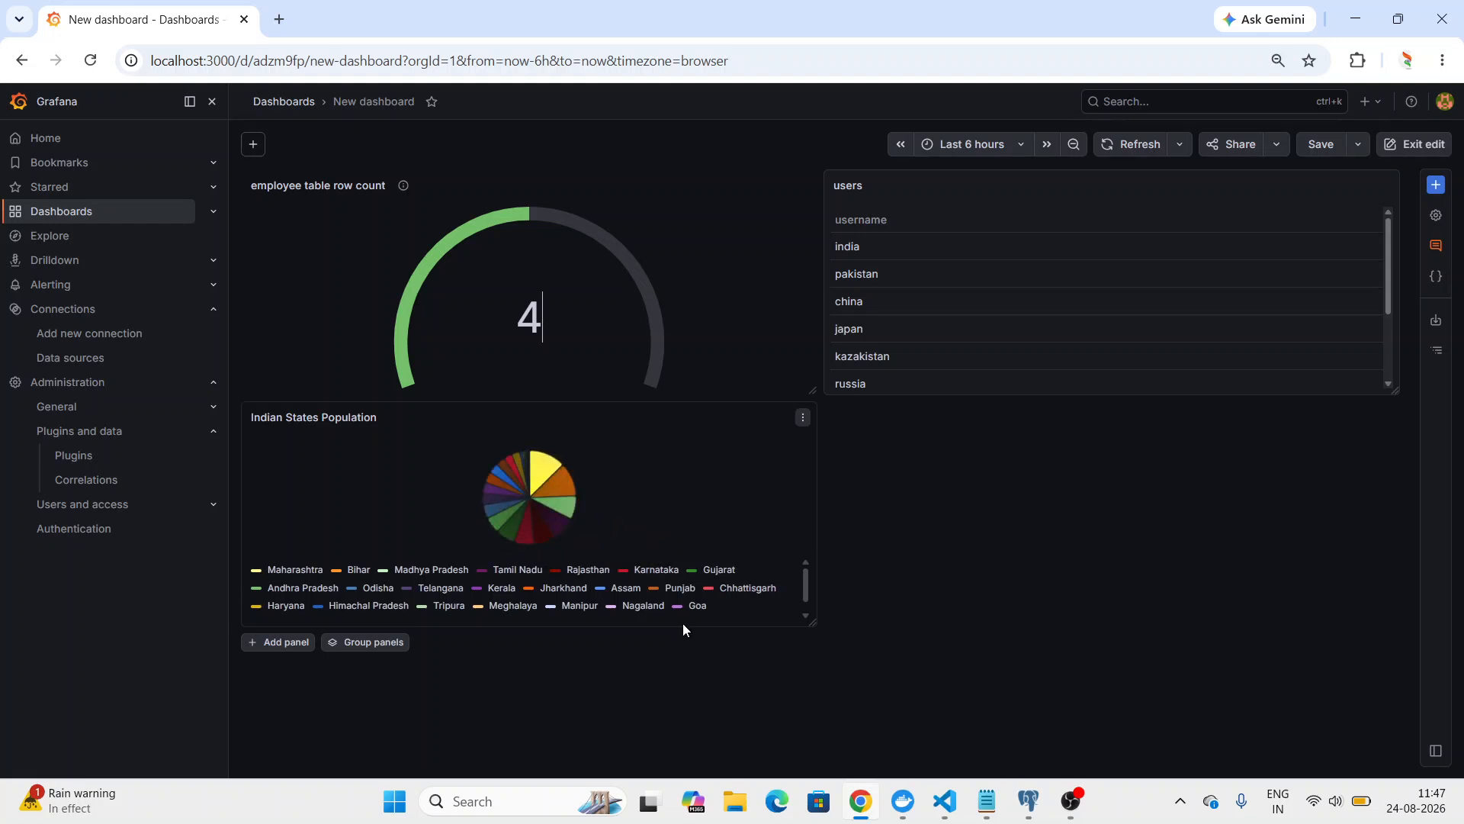
# Switch to VS Code to check the running grafana and postgres containers in the terminal, and return to the Grafana dashboard.
pyautogui.click(945, 800)
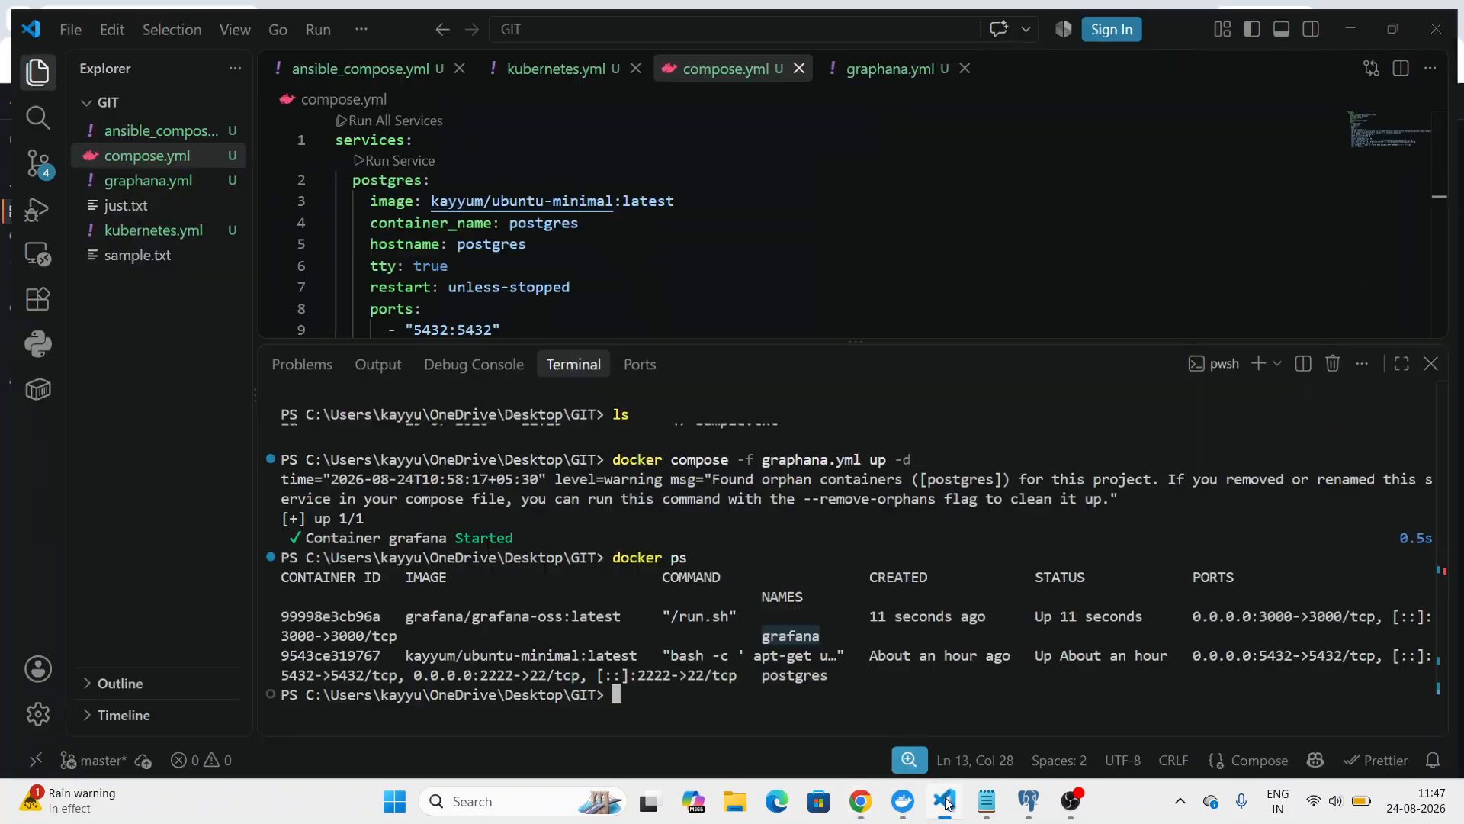
pyautogui.click(834, 683)
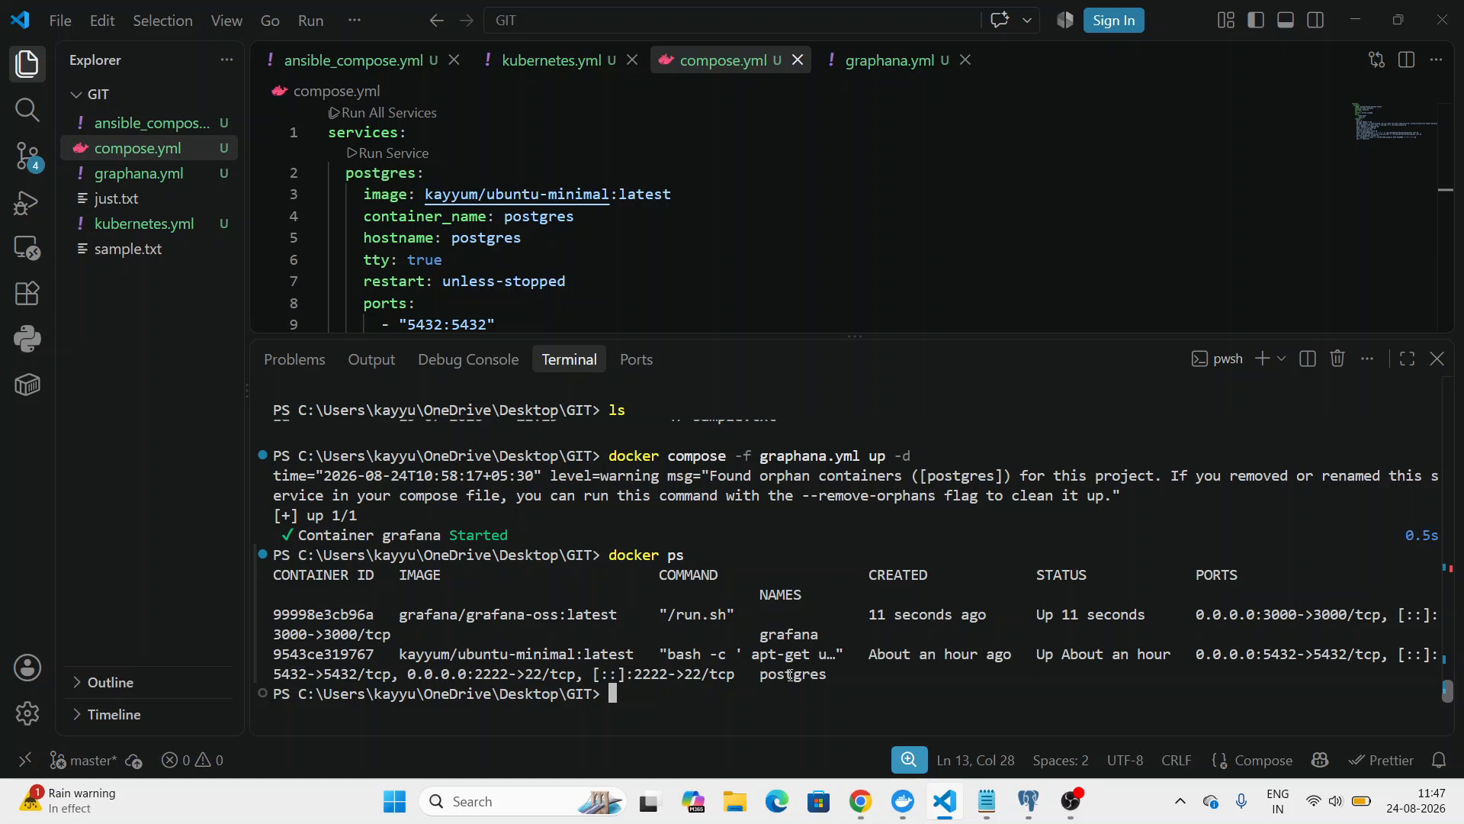
pyautogui.doubleClick(781, 632)
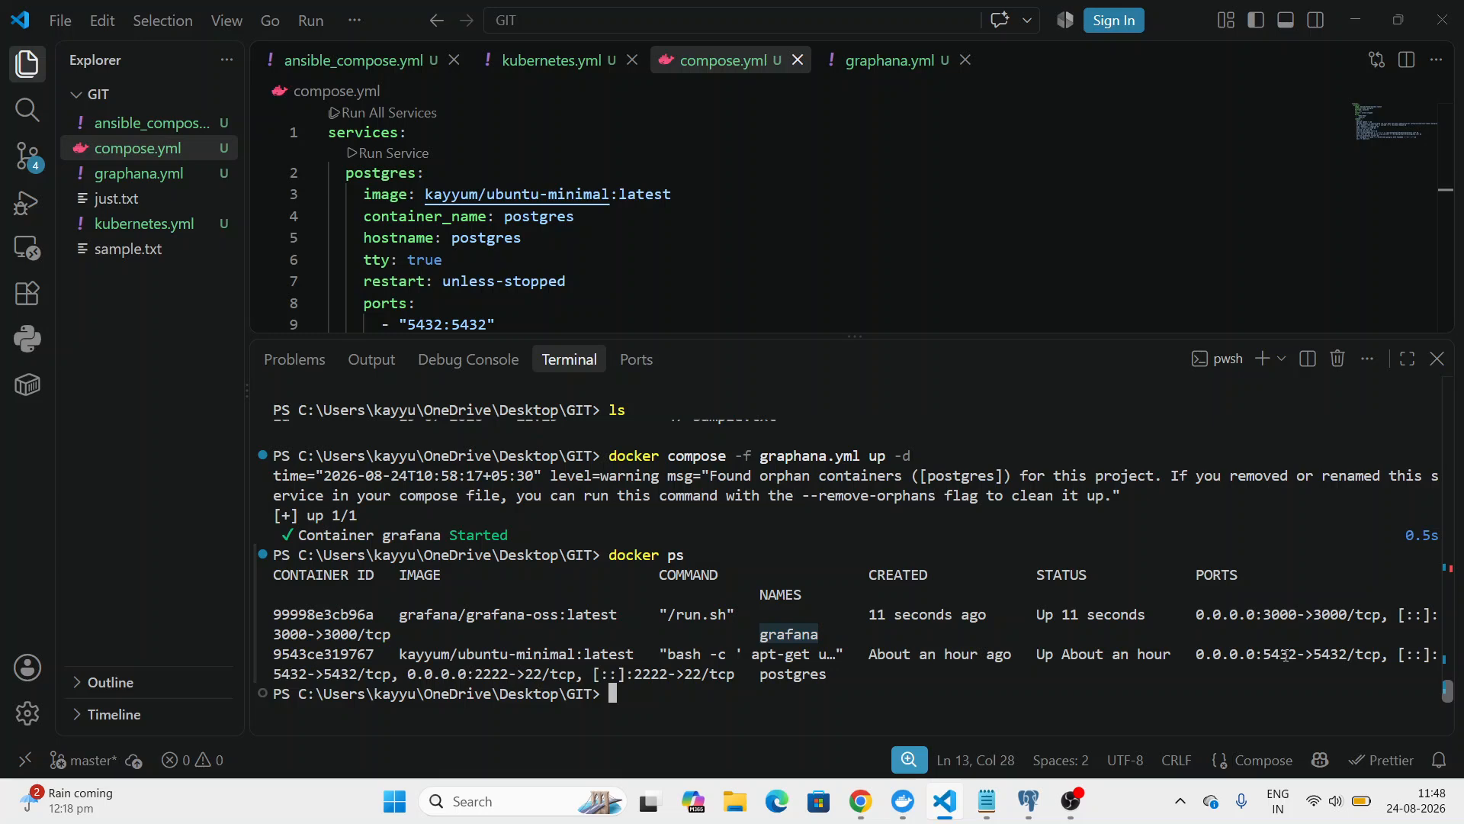
pyautogui.click(1356, 21)
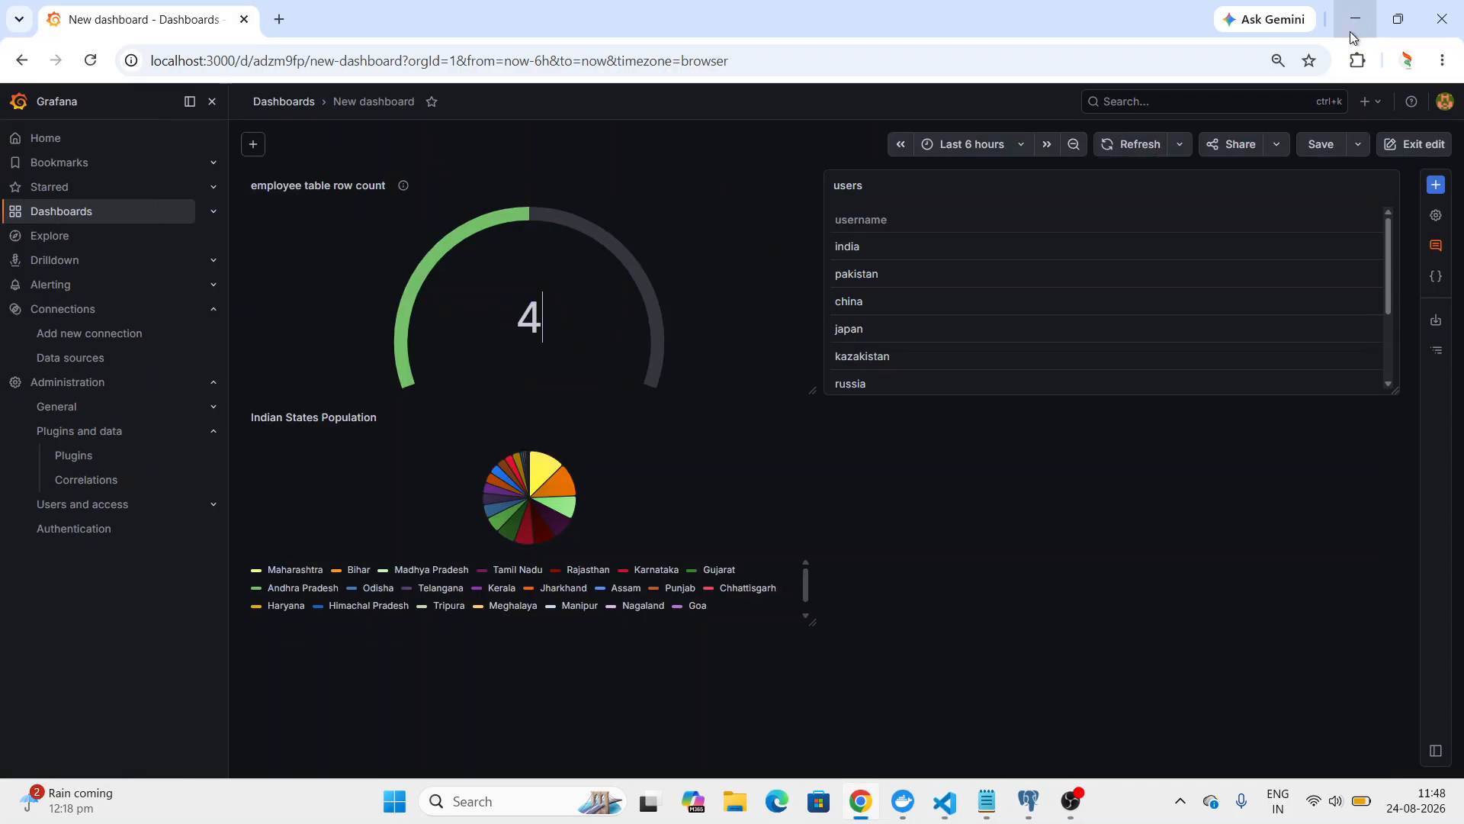
# Switch to pgAdmin, run the select query on puneuser.state_populations, look through the returned rows and return to Grafana.
pyautogui.click(1025, 802)
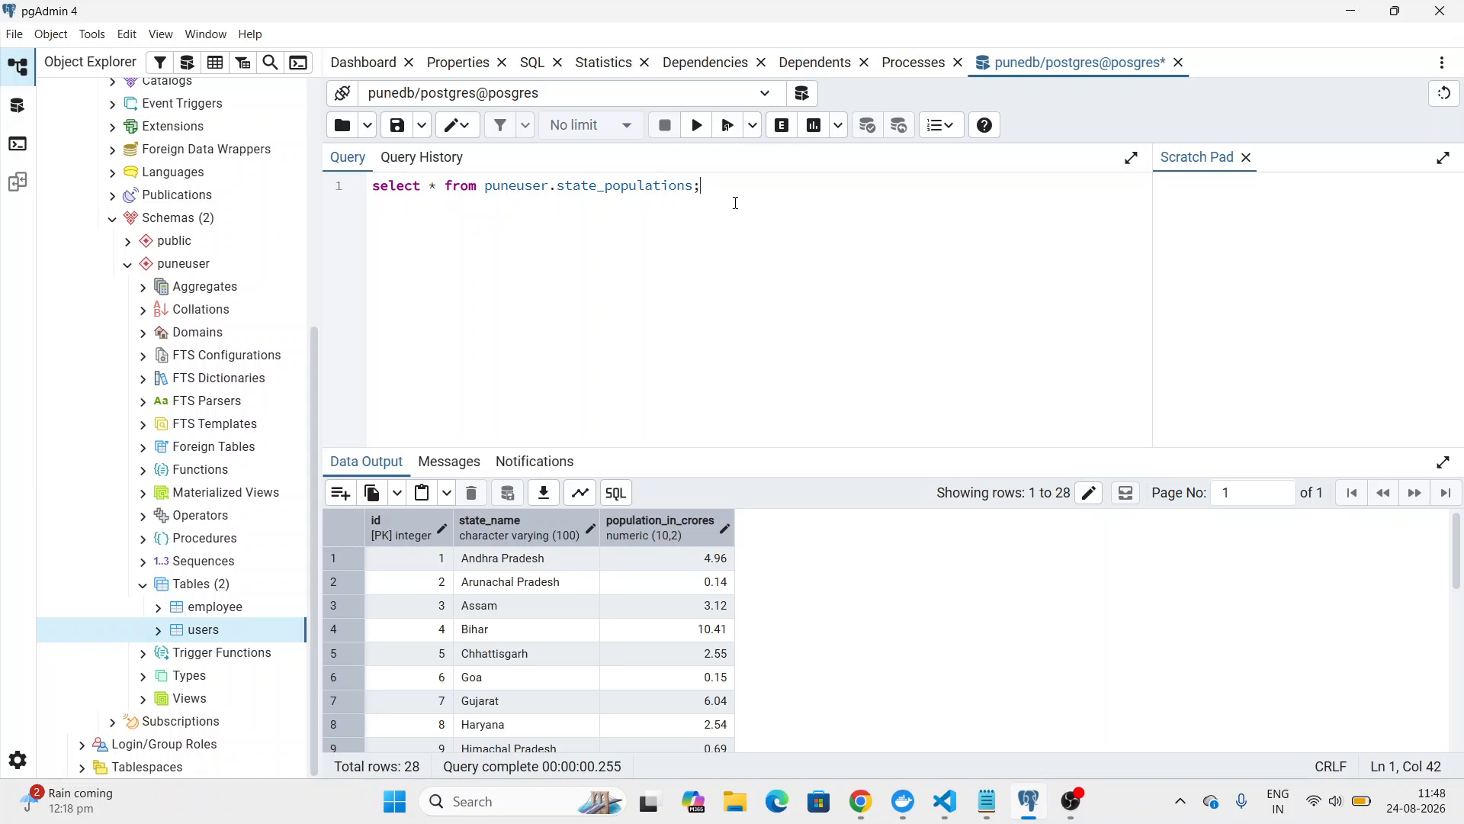
pyautogui.click(700, 130)
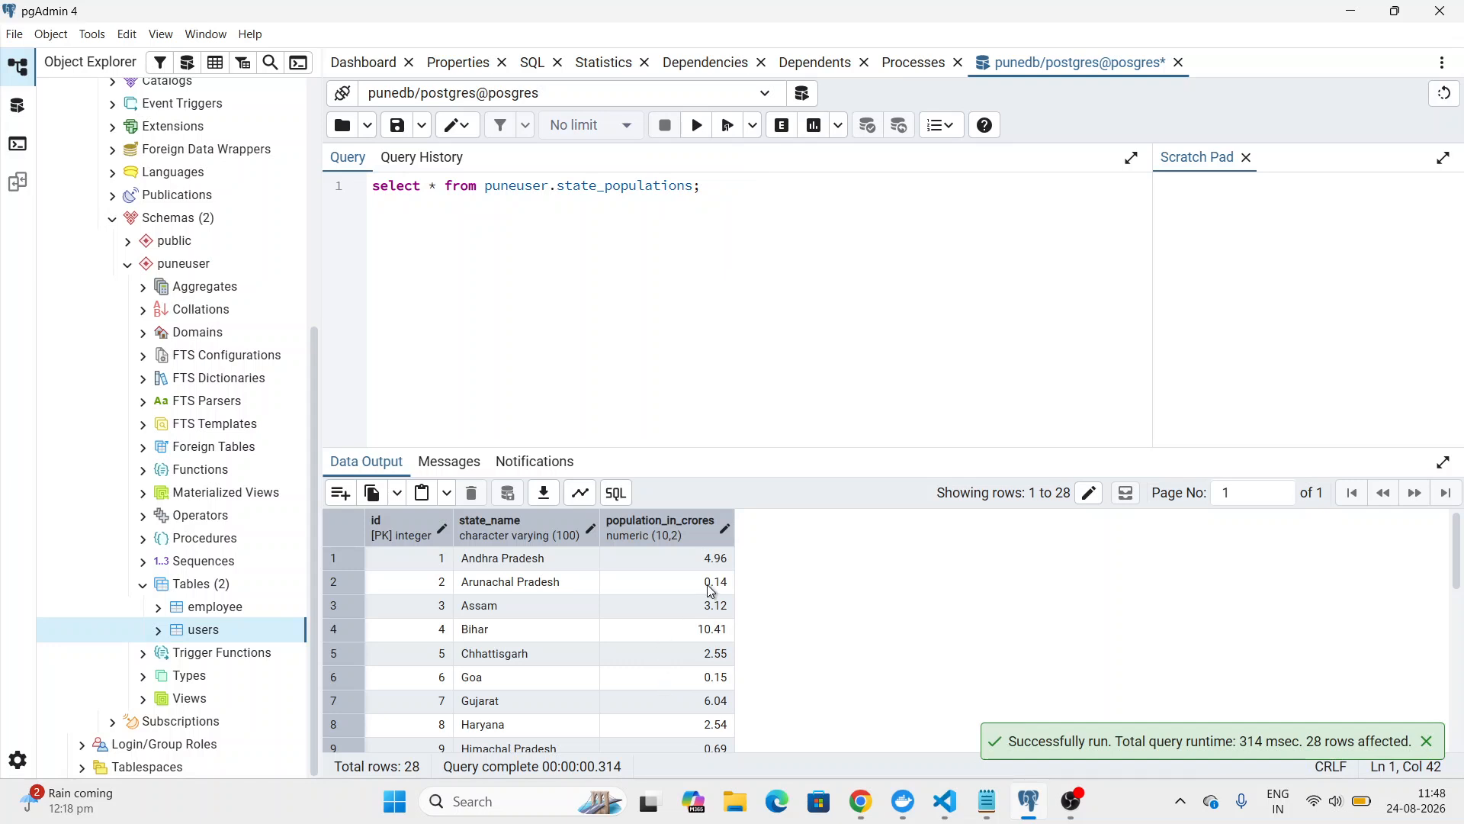
pyautogui.moveTo(1458, 555); pyautogui.dragTo(1458, 730)
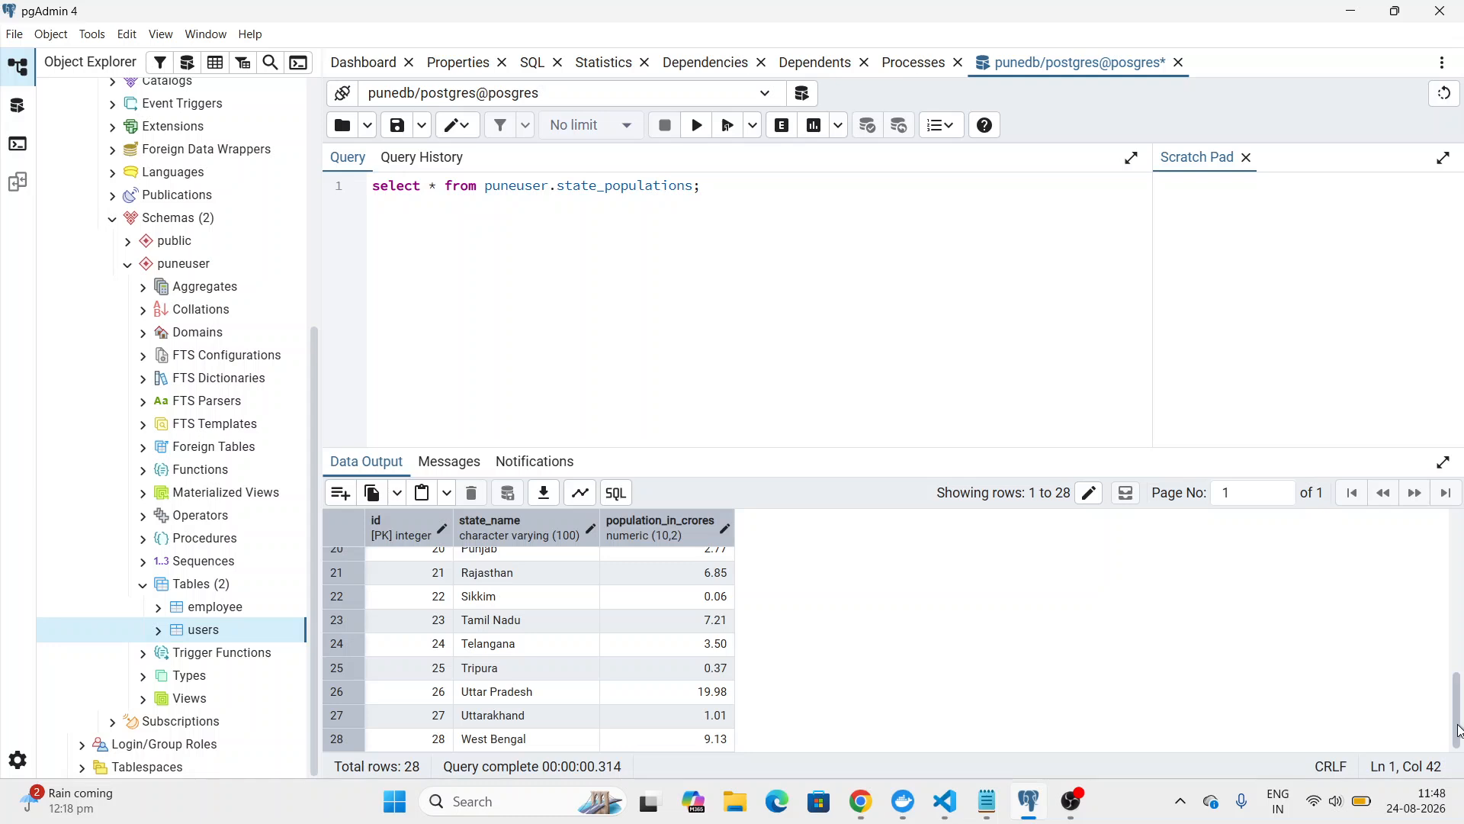
pyautogui.moveTo(1458, 730)
pyautogui.mouseDown()
pyautogui.moveTo(1460, 443)
pyautogui.moveTo(1458, 702)
pyautogui.mouseUp()
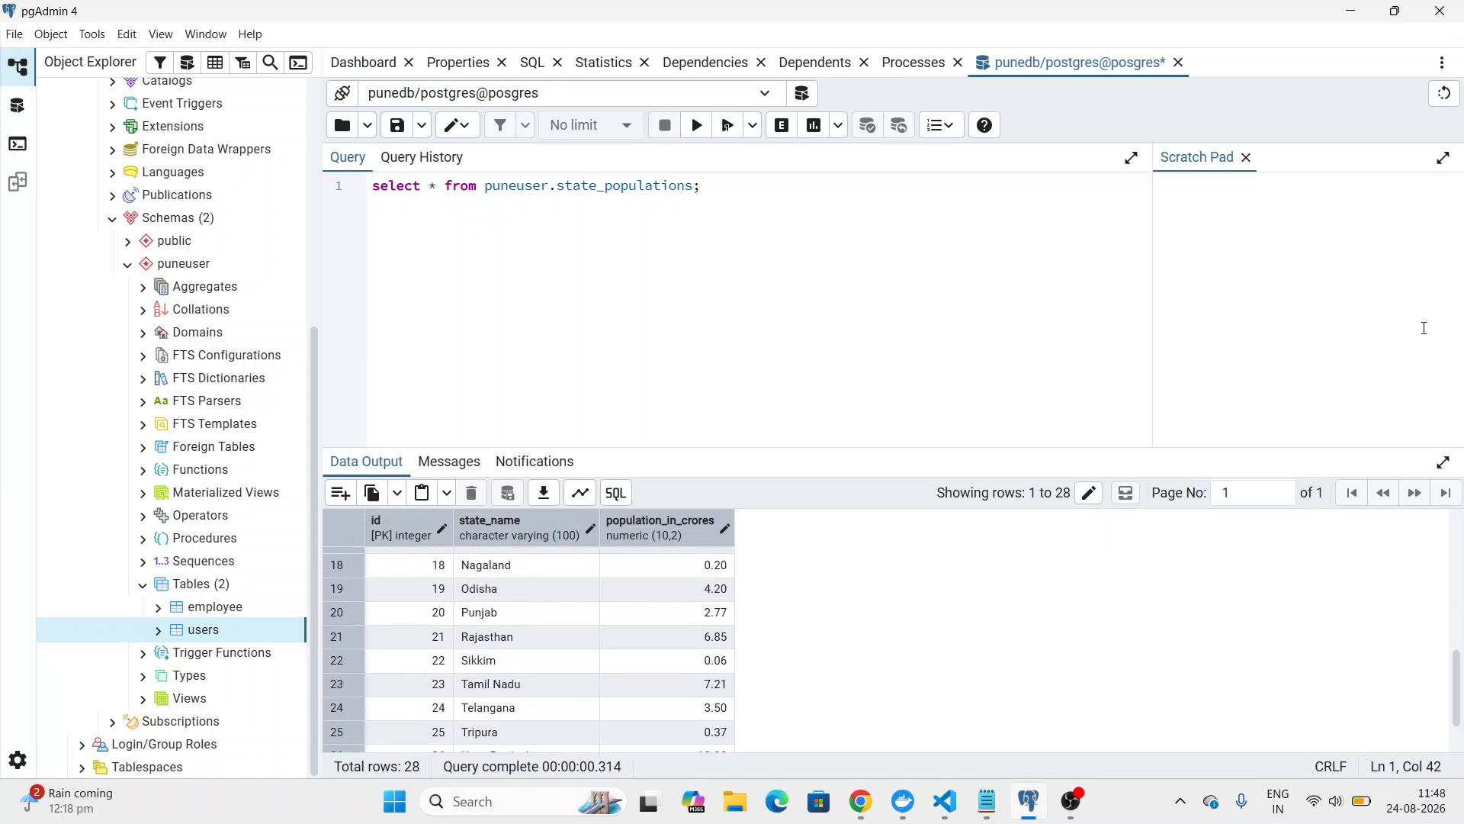
pyautogui.click(1351, 10)
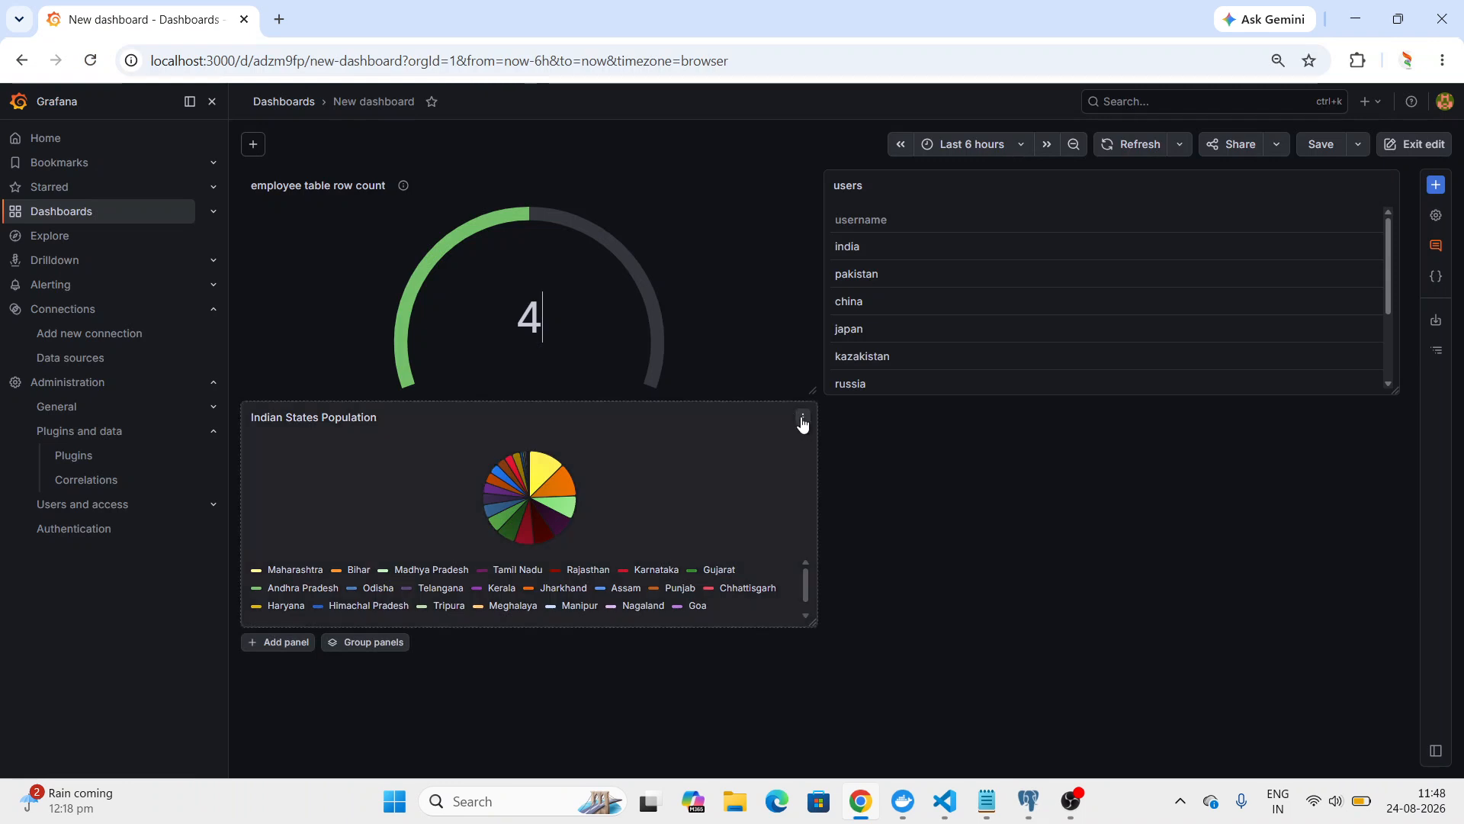
# Remove the Indian States Population, employee table row count and users panels from the dashboard.
pyautogui.click(802, 422)
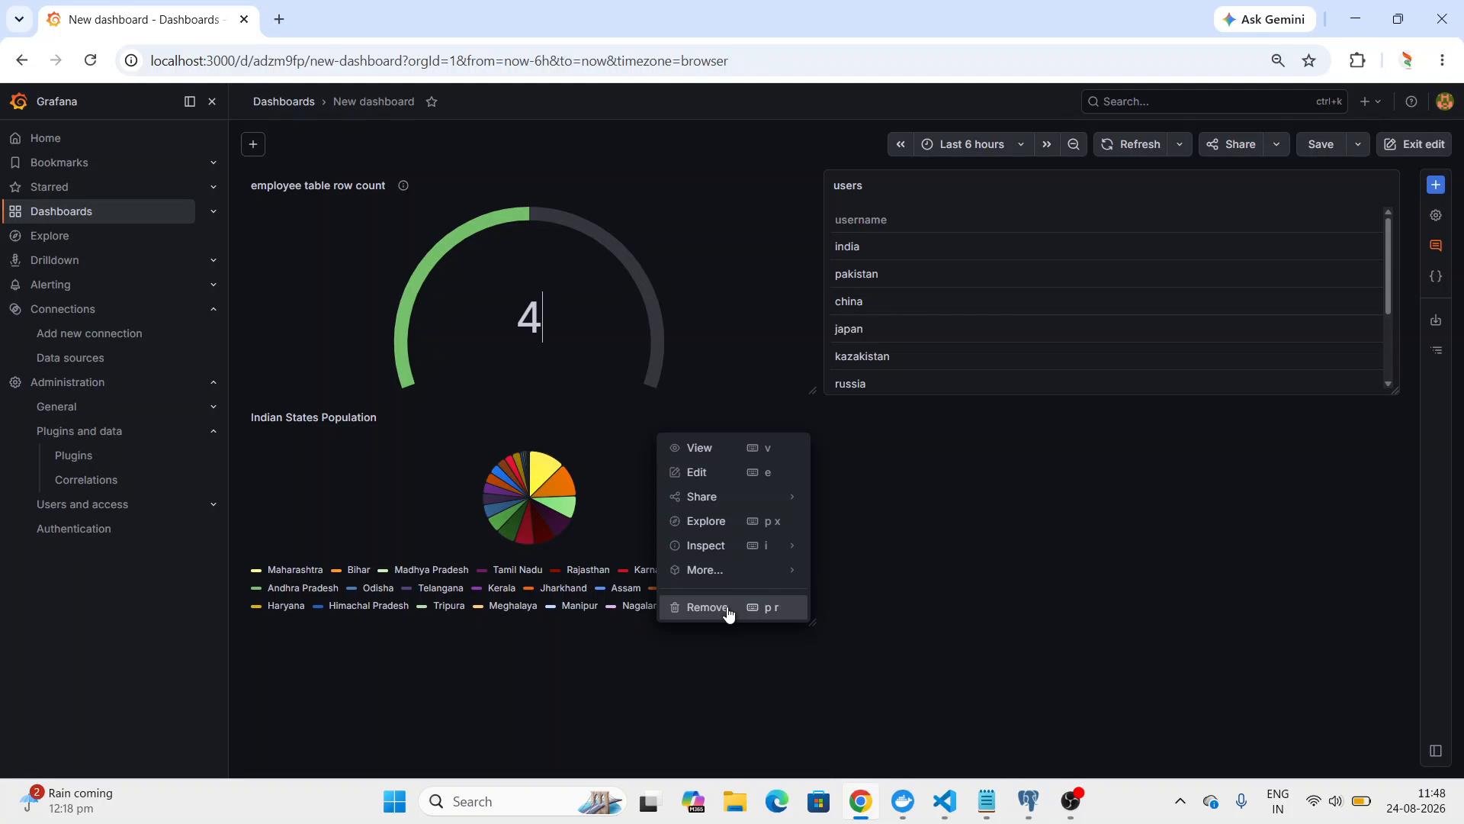
pyautogui.click(728, 610)
pyautogui.click(868, 260)
pyautogui.click(805, 189)
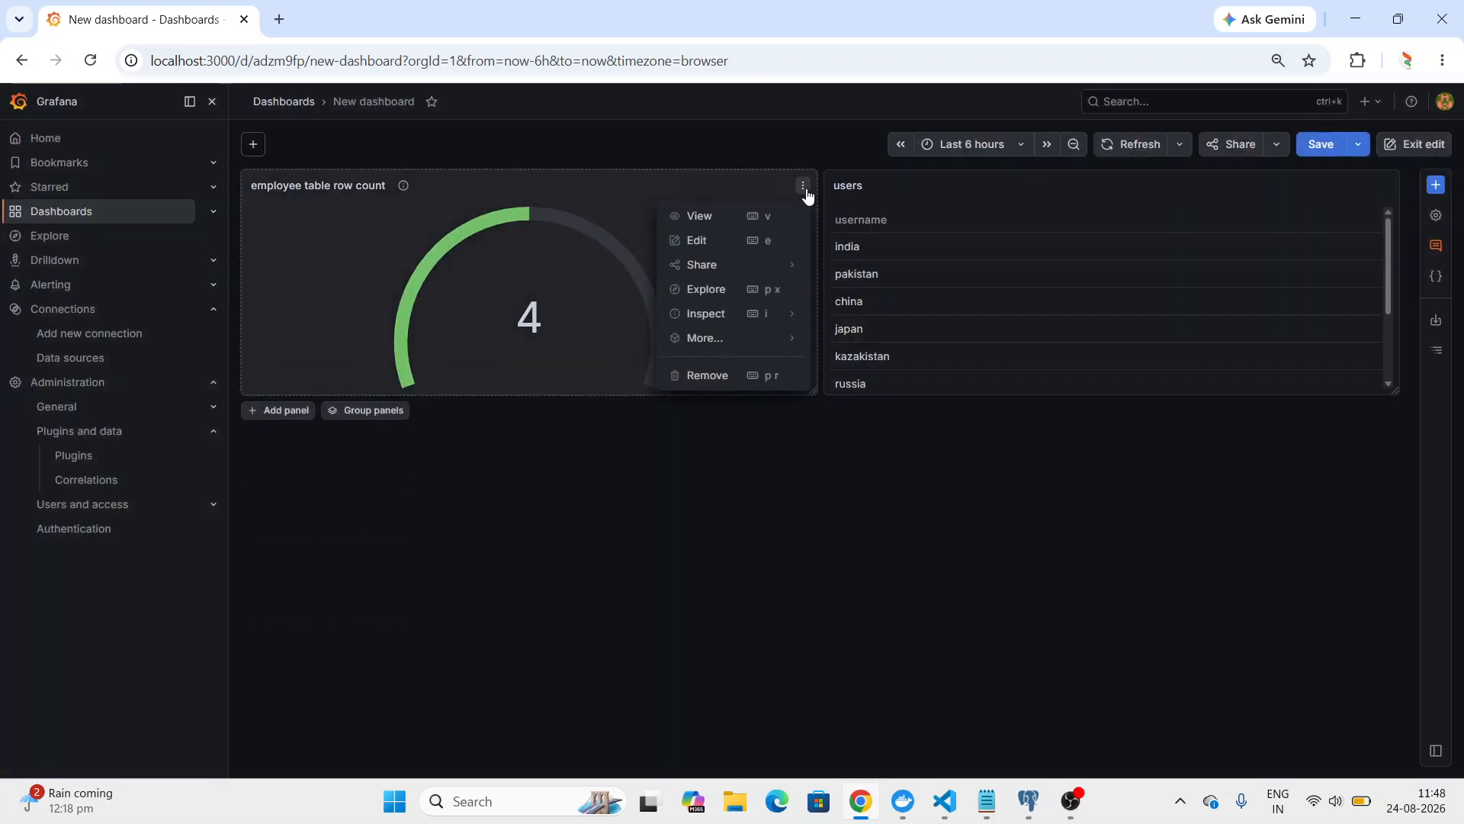
pyautogui.click(763, 378)
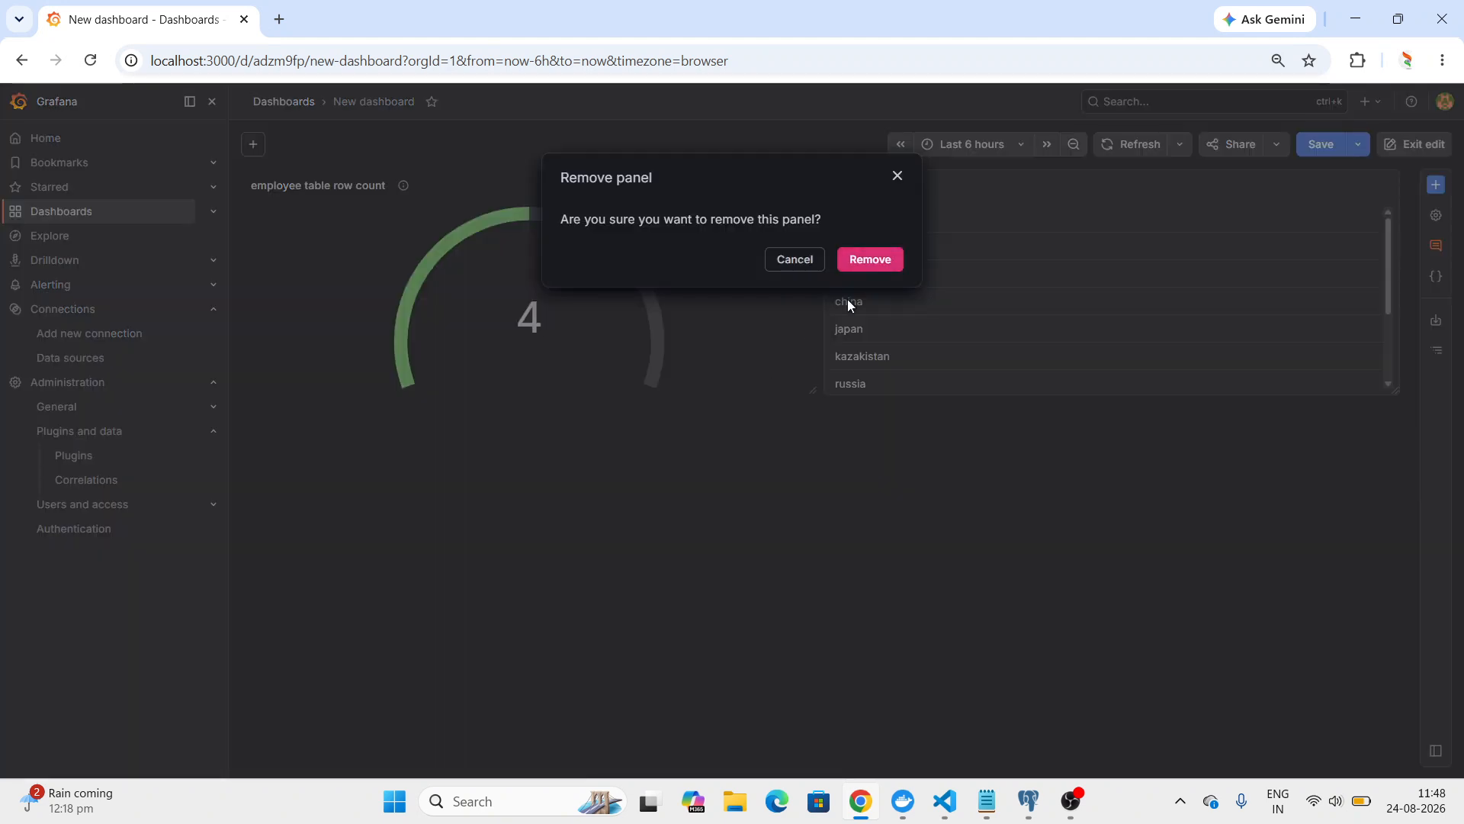
pyautogui.click(869, 261)
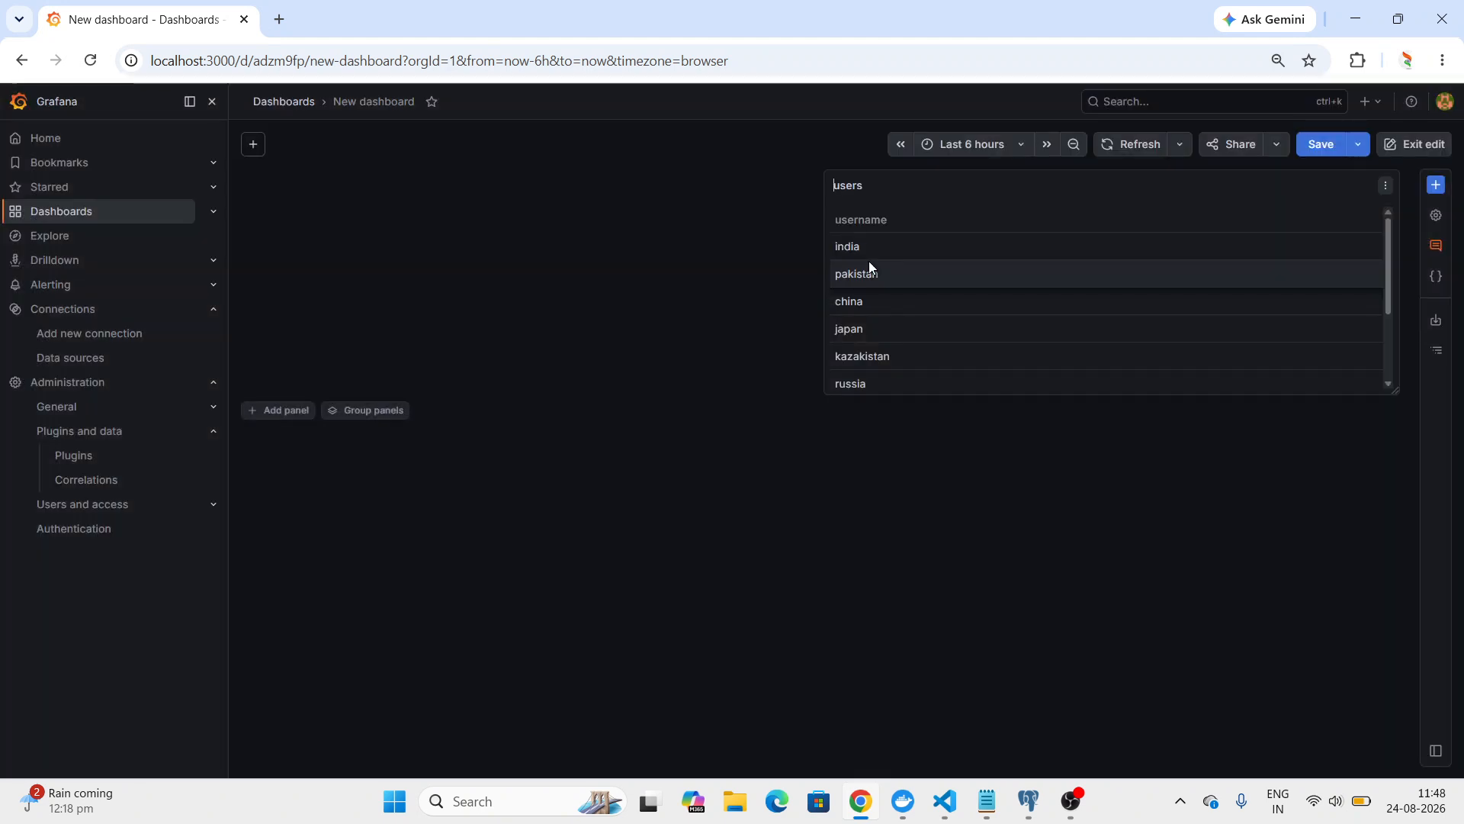
pyautogui.click(1384, 188)
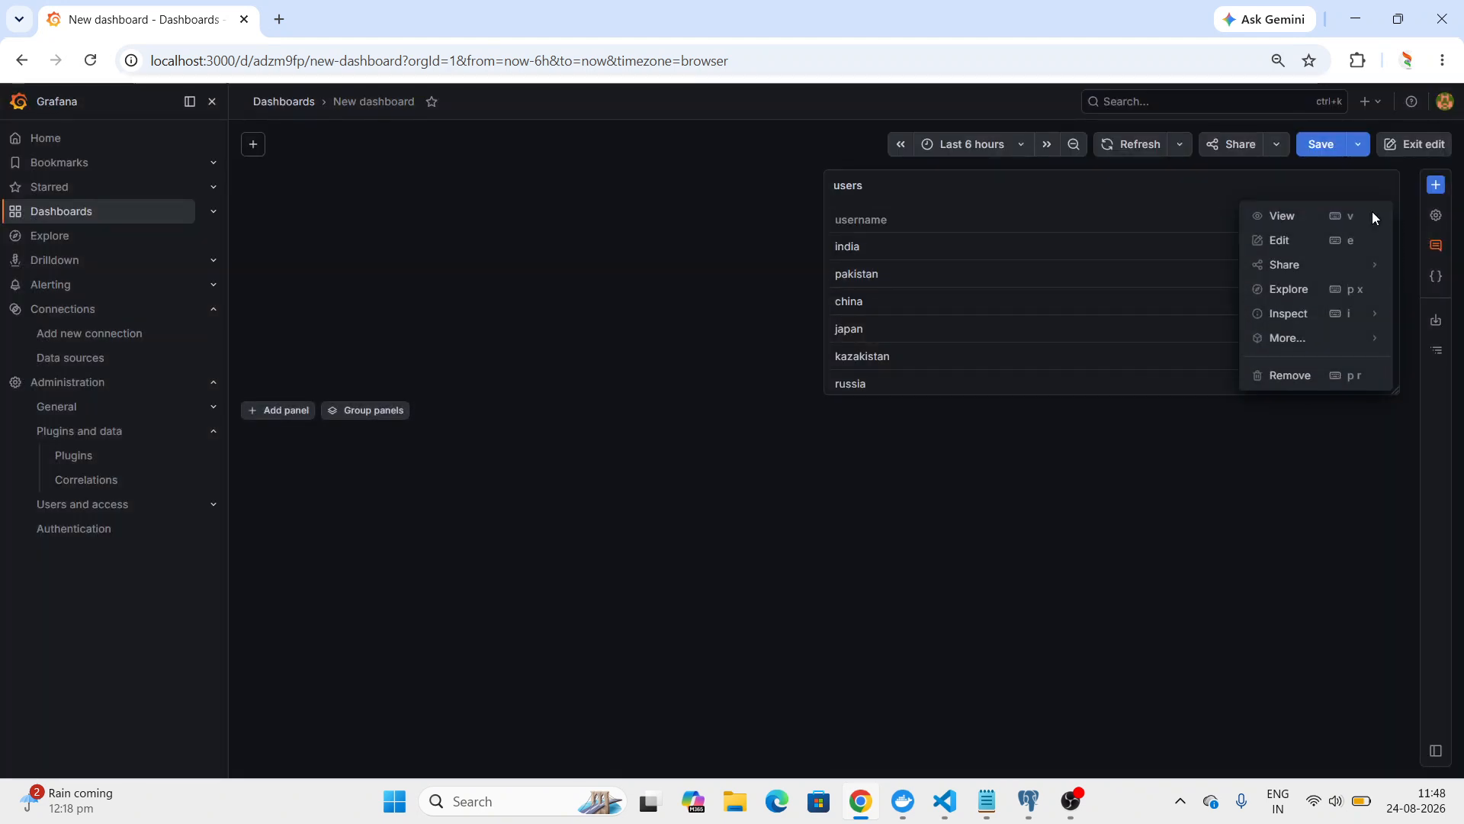
pyautogui.click(1296, 385)
pyautogui.click(849, 261)
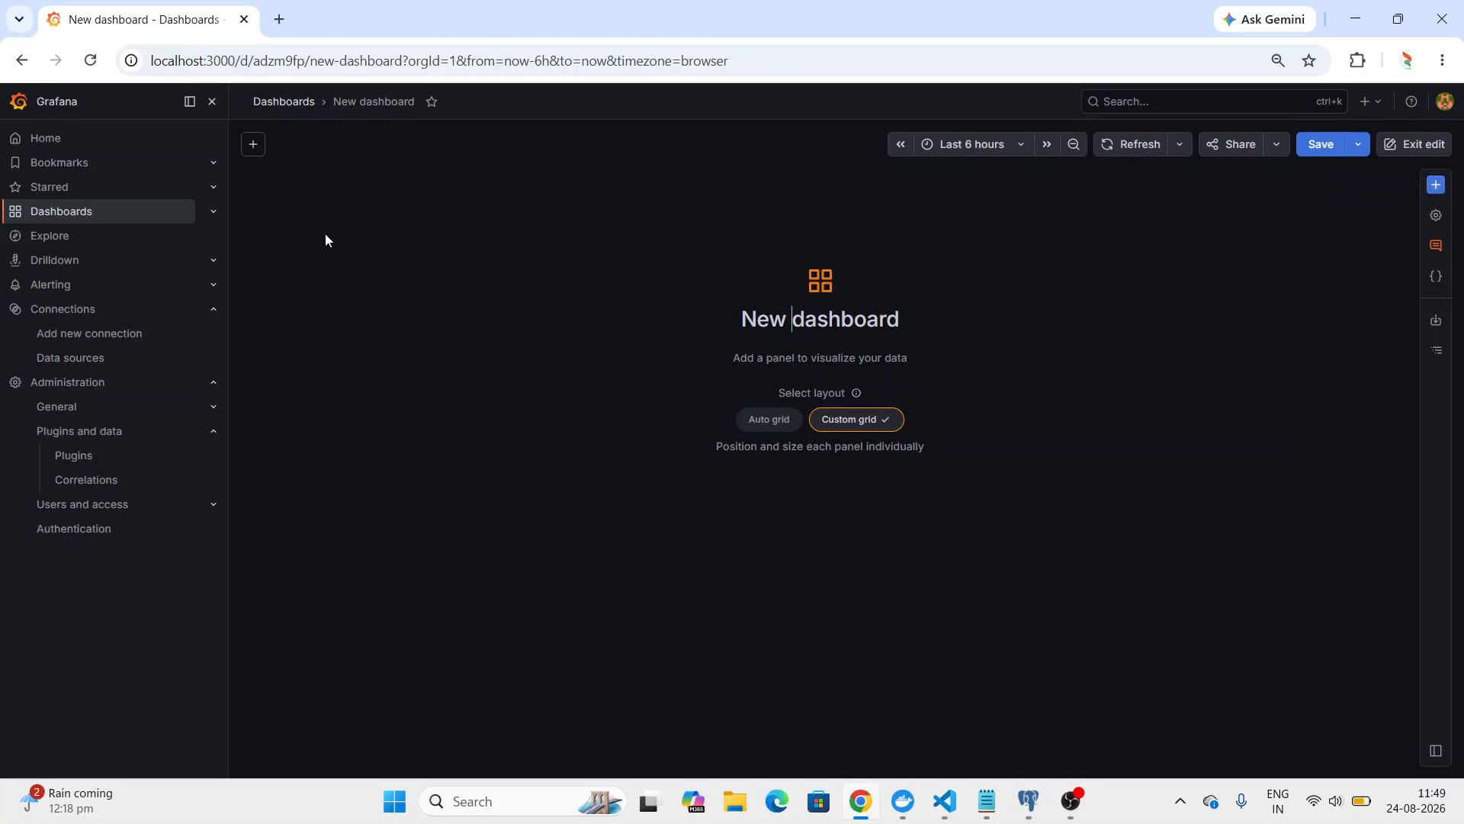
# Leave the emptied dashboard for the Grafana home page, saving the dashboard changes without a note.
pyautogui.click(93, 135)
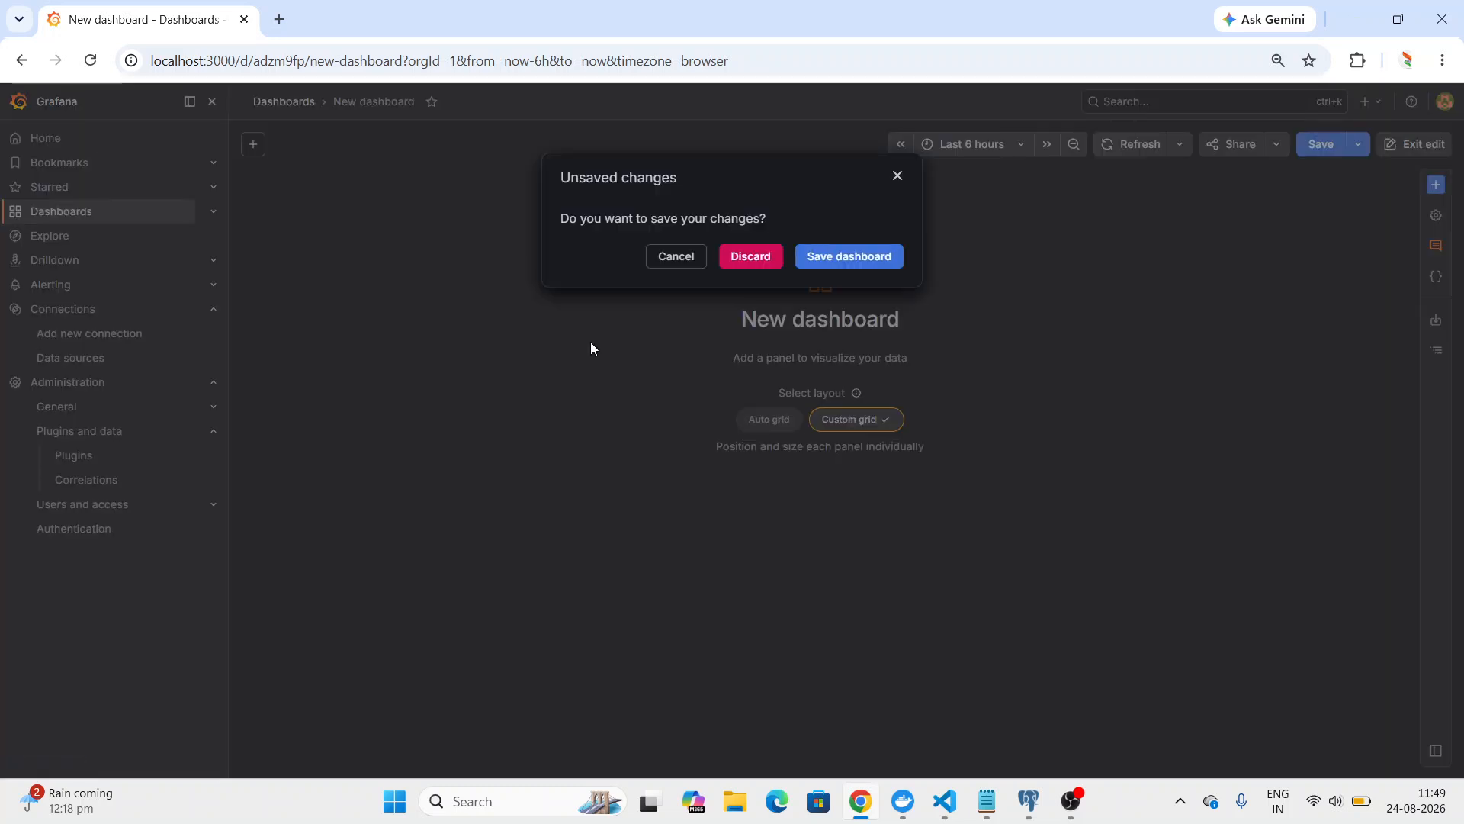
pyautogui.click(884, 260)
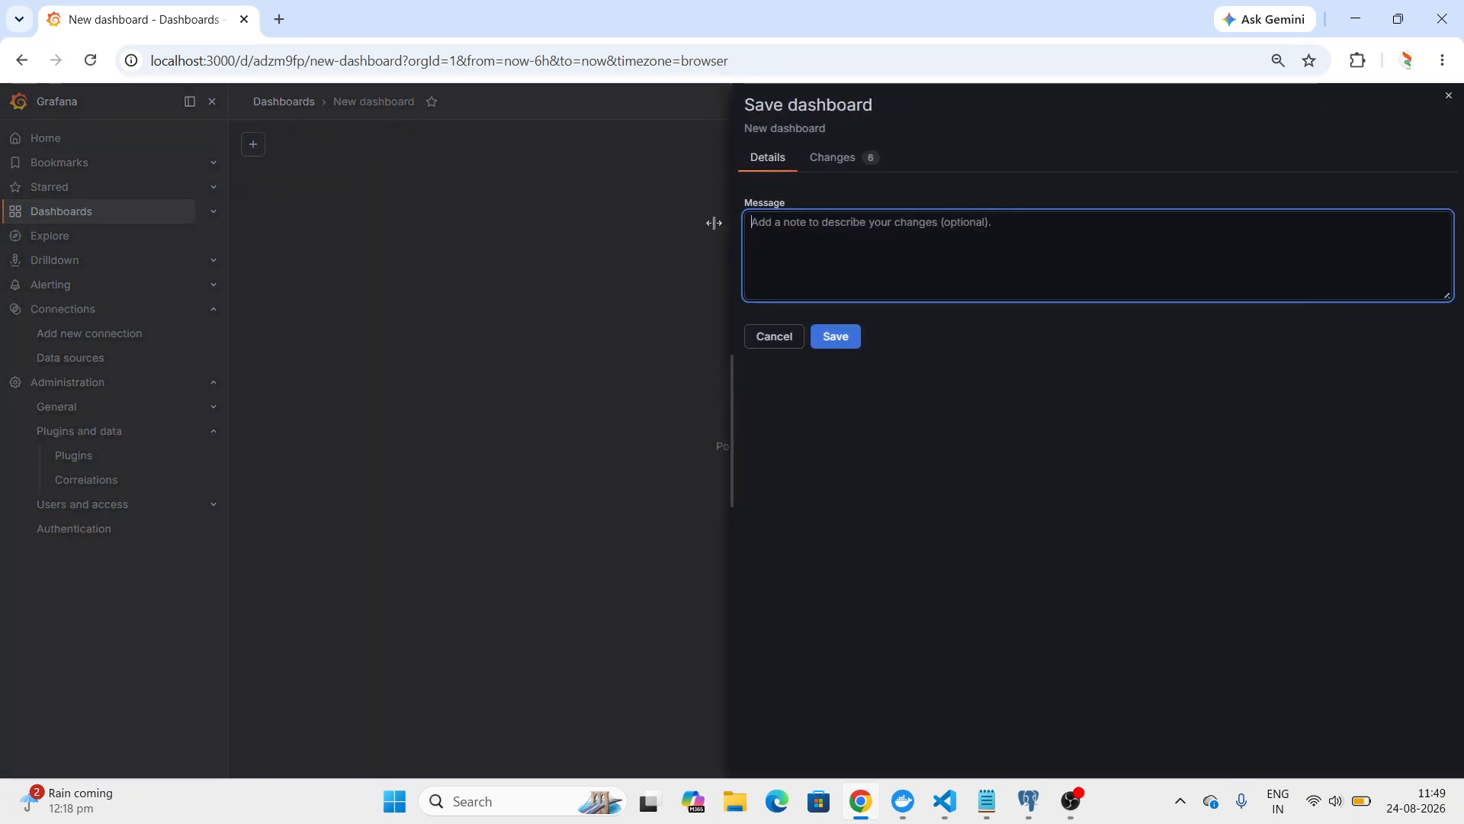
pyautogui.click(822, 342)
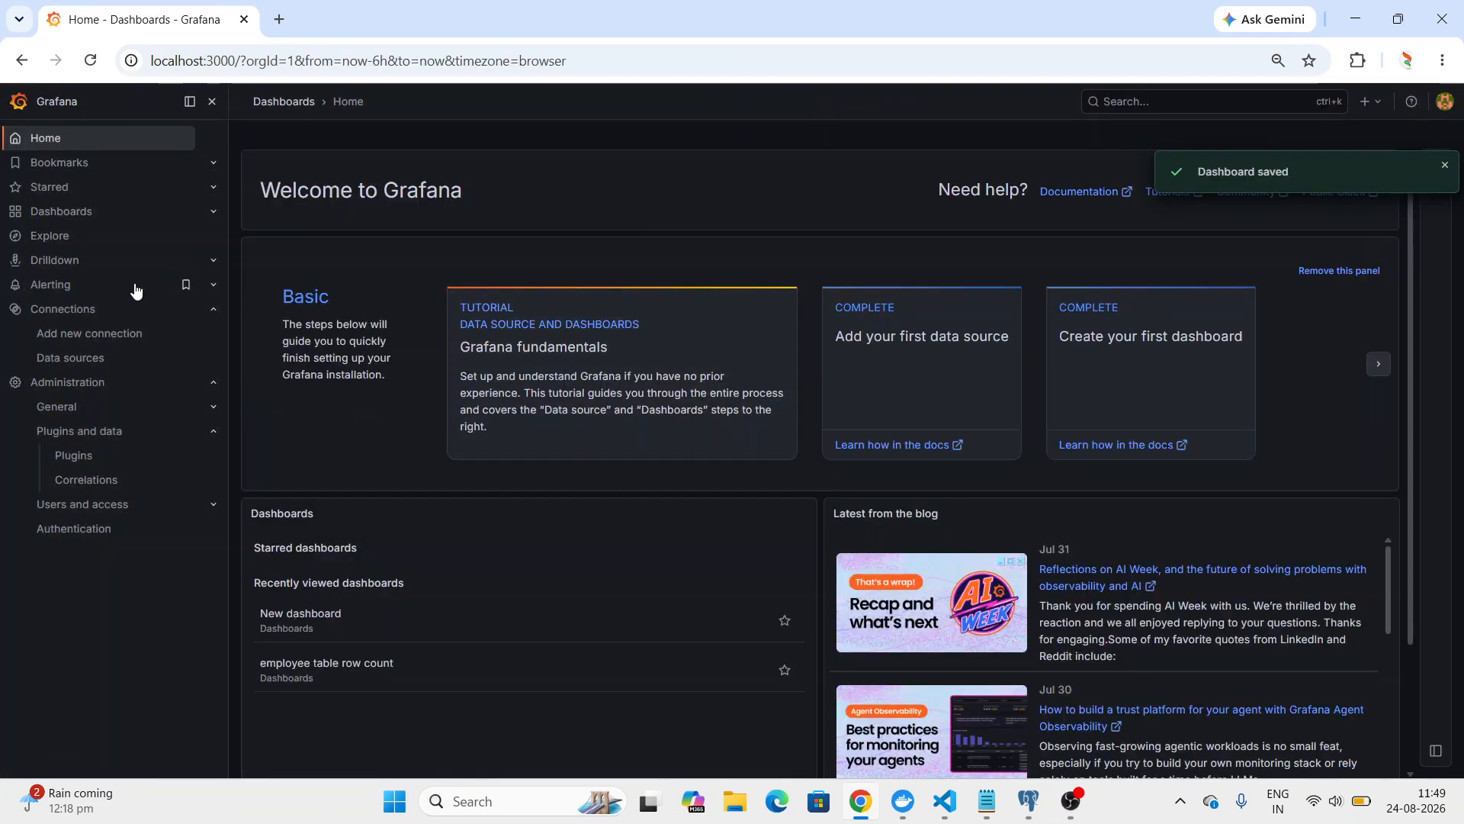
# Open the settings of the configured grafana-postgresql-datasource connection.
pyautogui.click(119, 311)
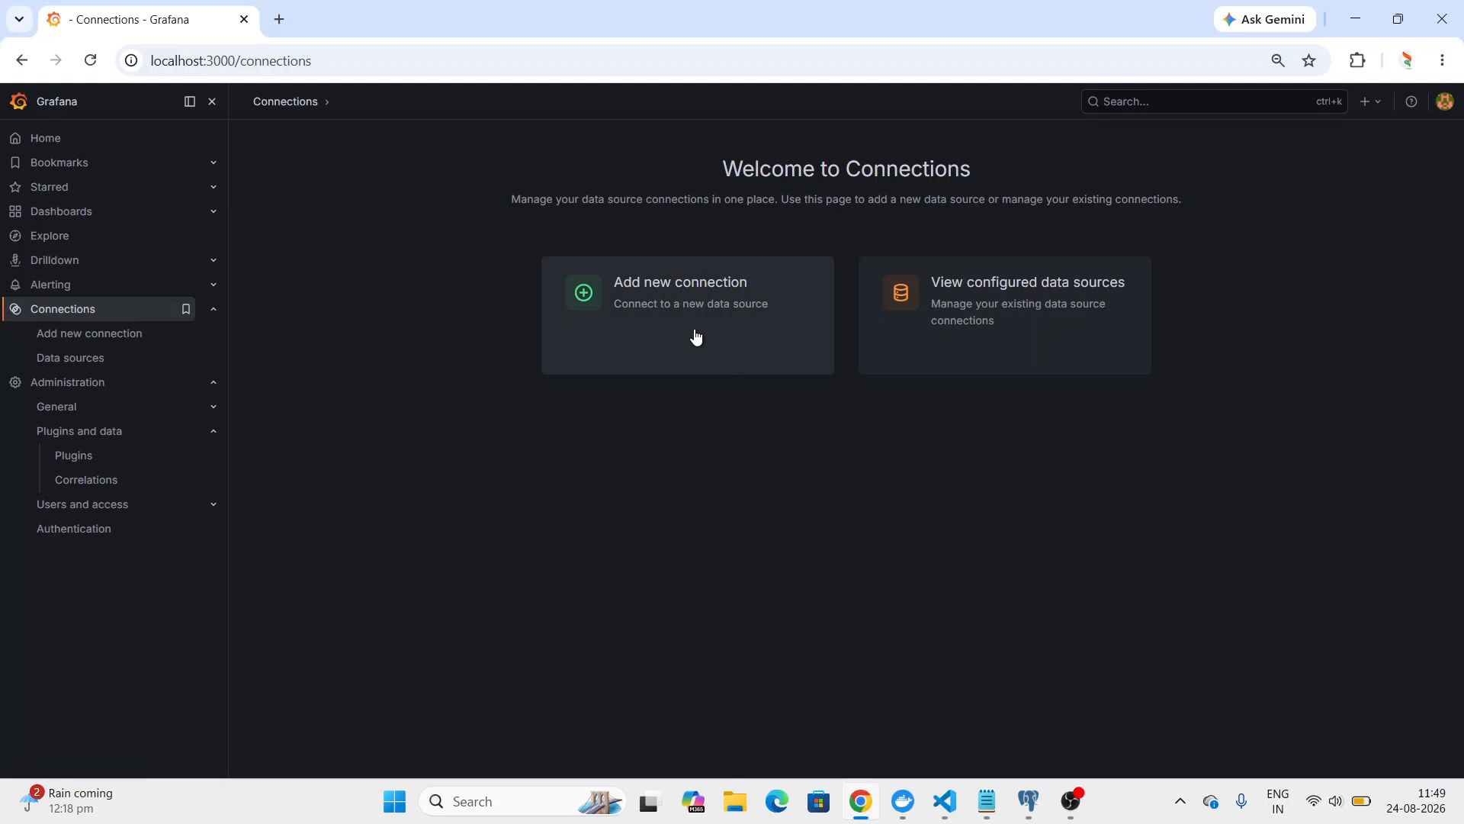
pyautogui.click(1017, 345)
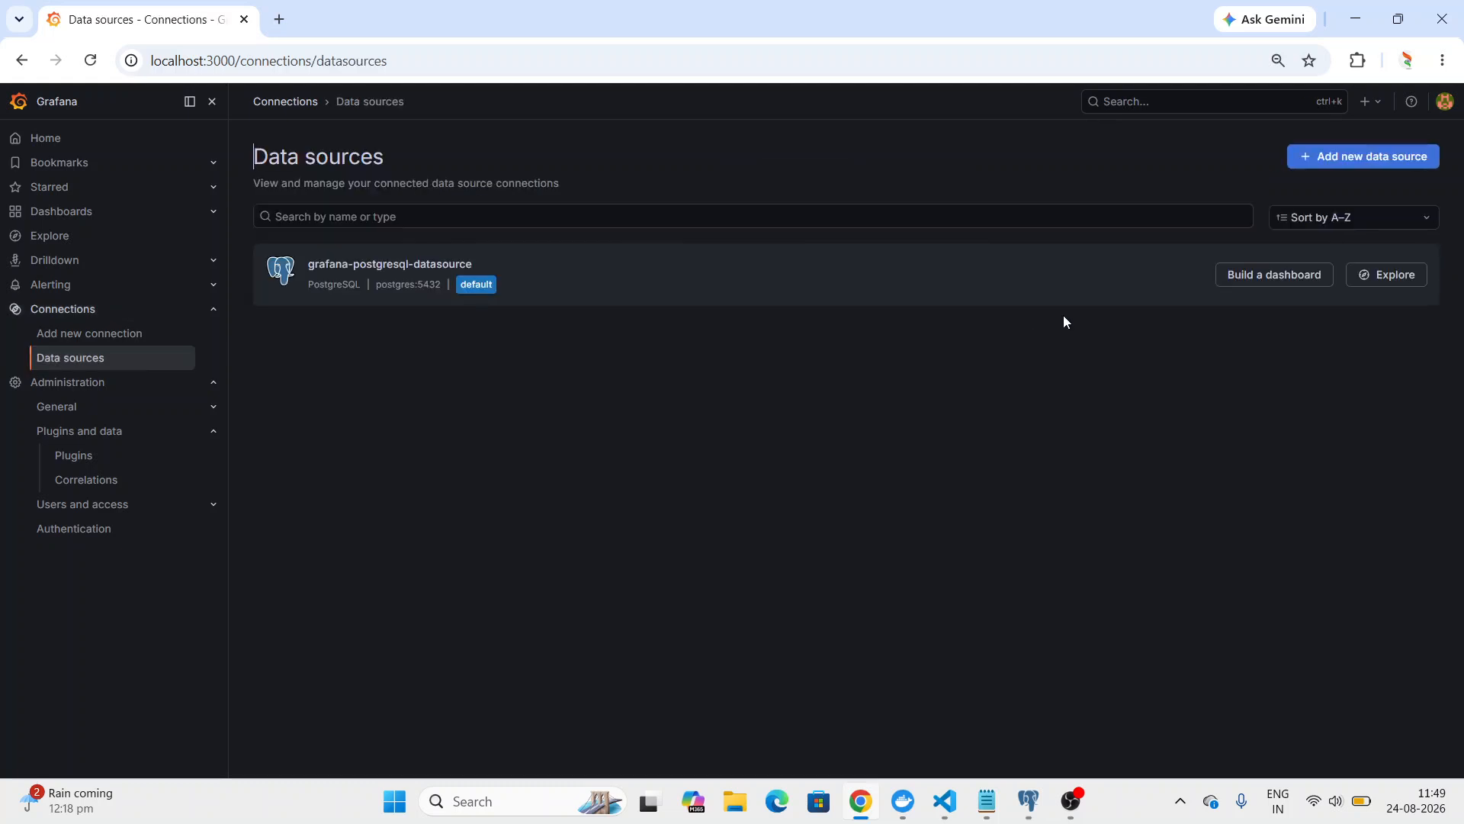
pyautogui.click(1129, 283)
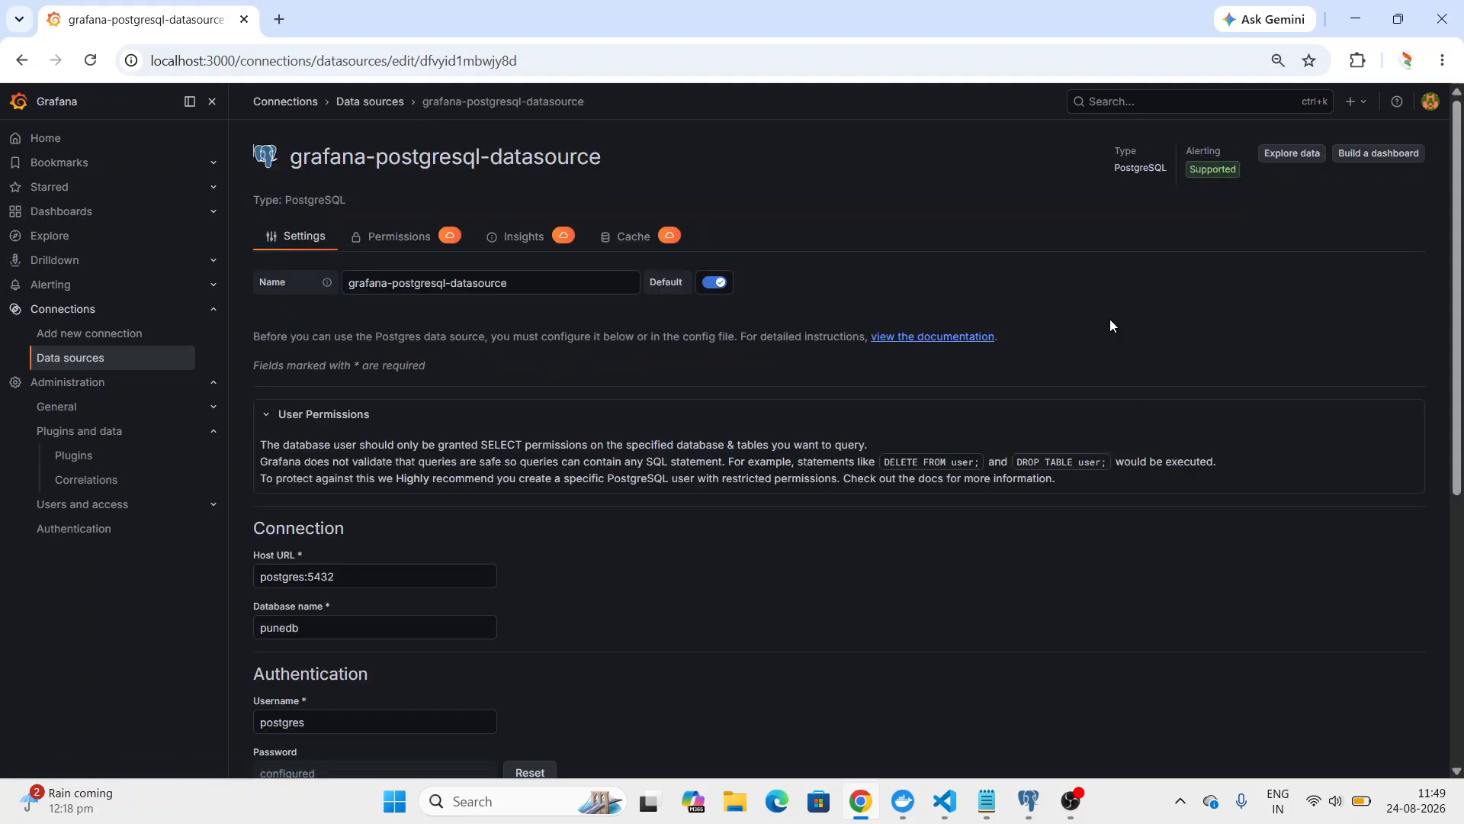
# Review the PostgreSQL data source's connection and authentication settings, and save and test the connection.
pyautogui.moveTo(1451, 273); pyautogui.dragTo(1449, 433)
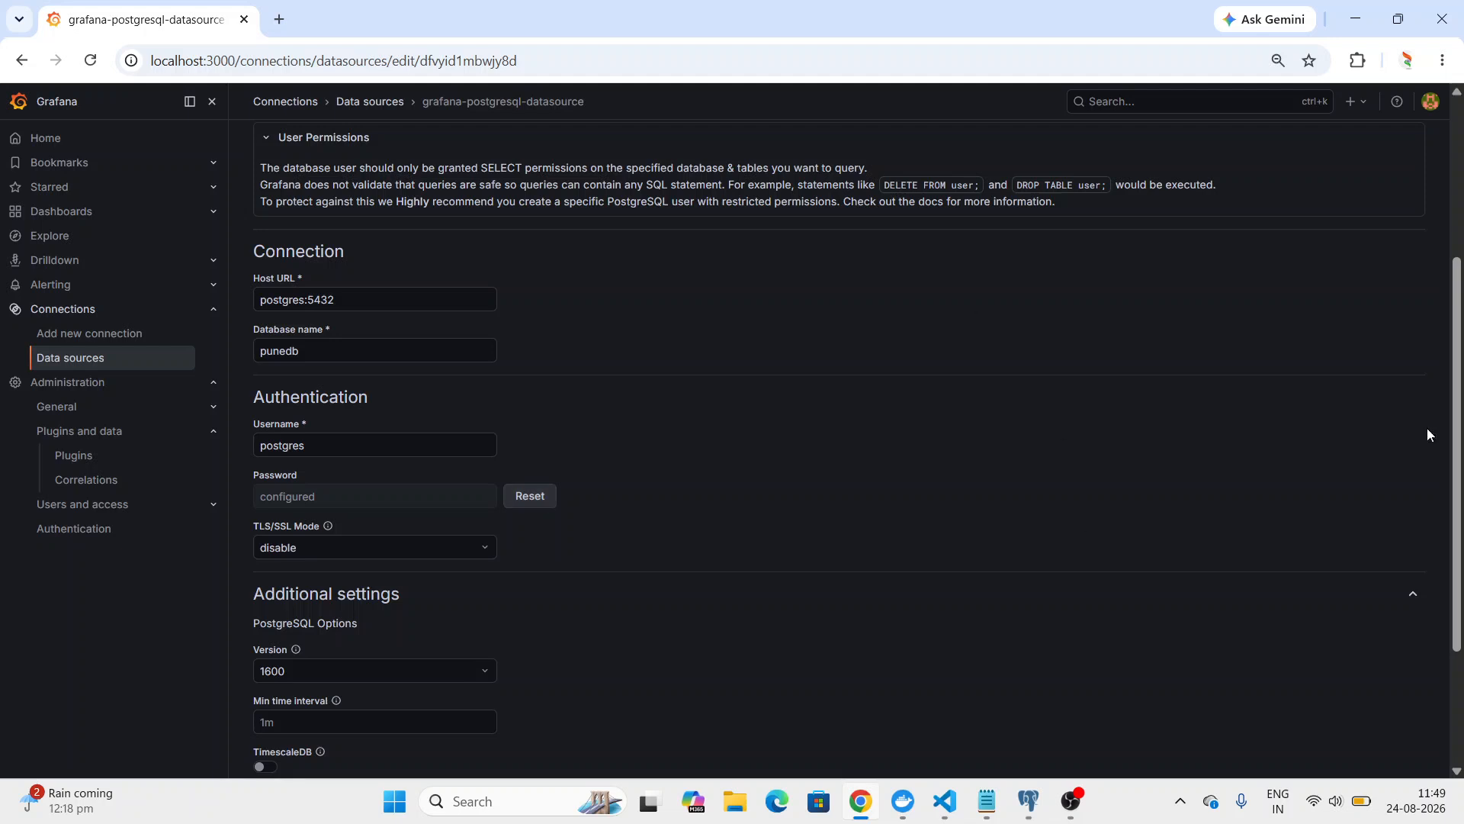
pyautogui.scroll(-3, 1237, 486)
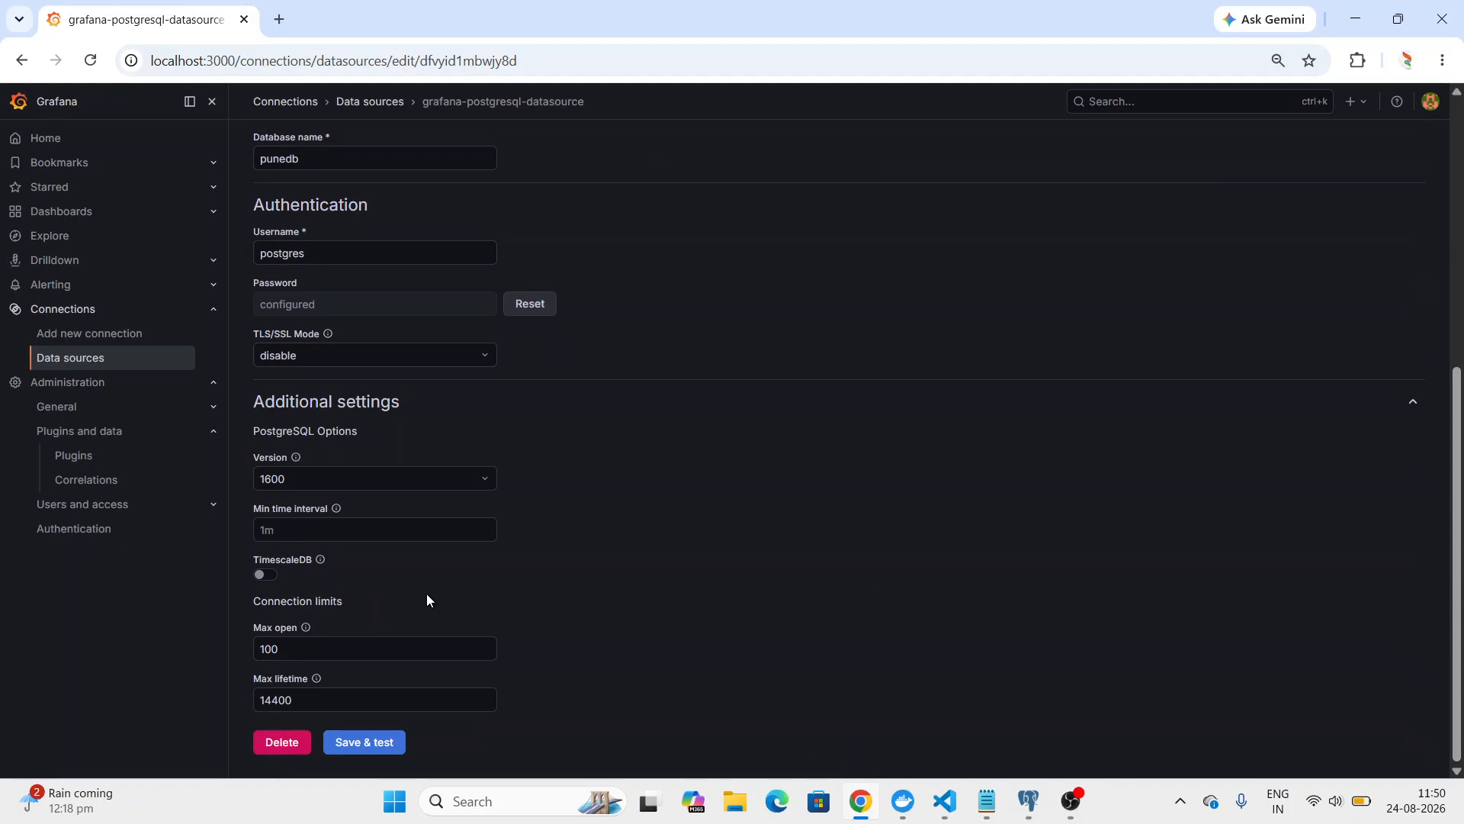
pyautogui.click(366, 755)
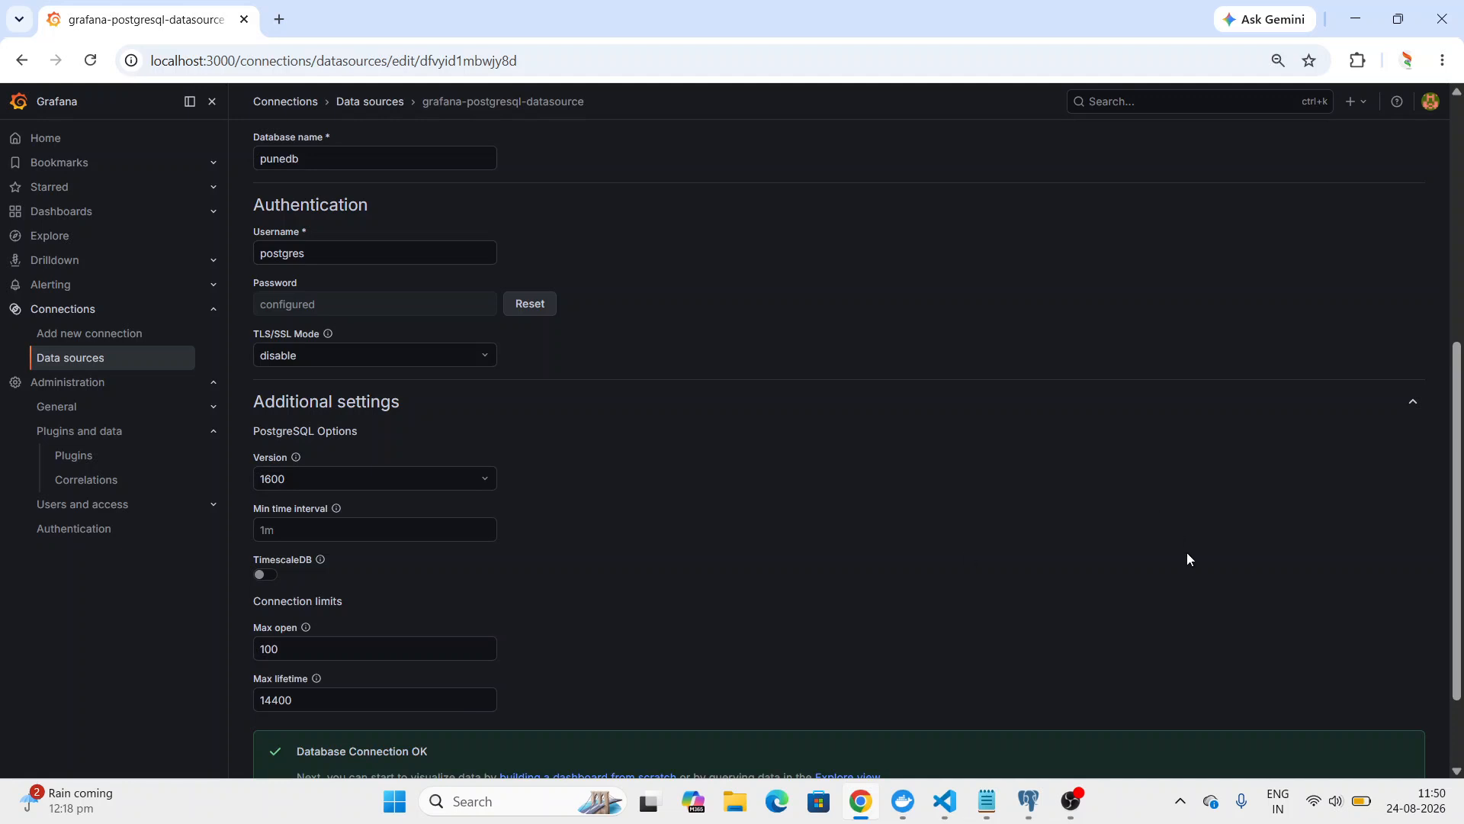
pyautogui.scroll(-2, 1160, 596)
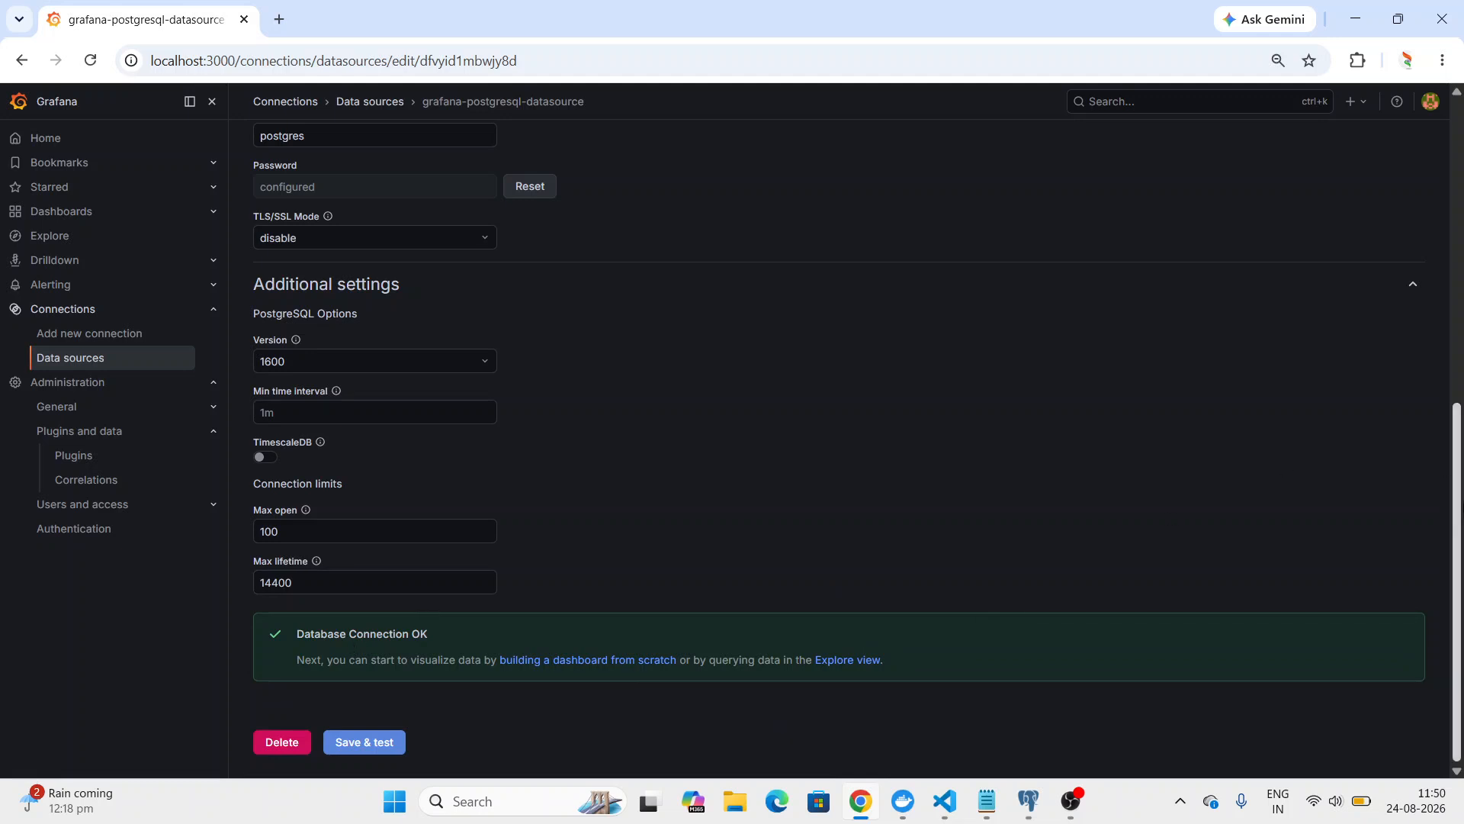
# Build a new dashboard from the PostgreSQL data source and add a panel, opening its visualization configuration.
pyautogui.moveTo(1462, 507); pyautogui.dragTo(1462, 202)
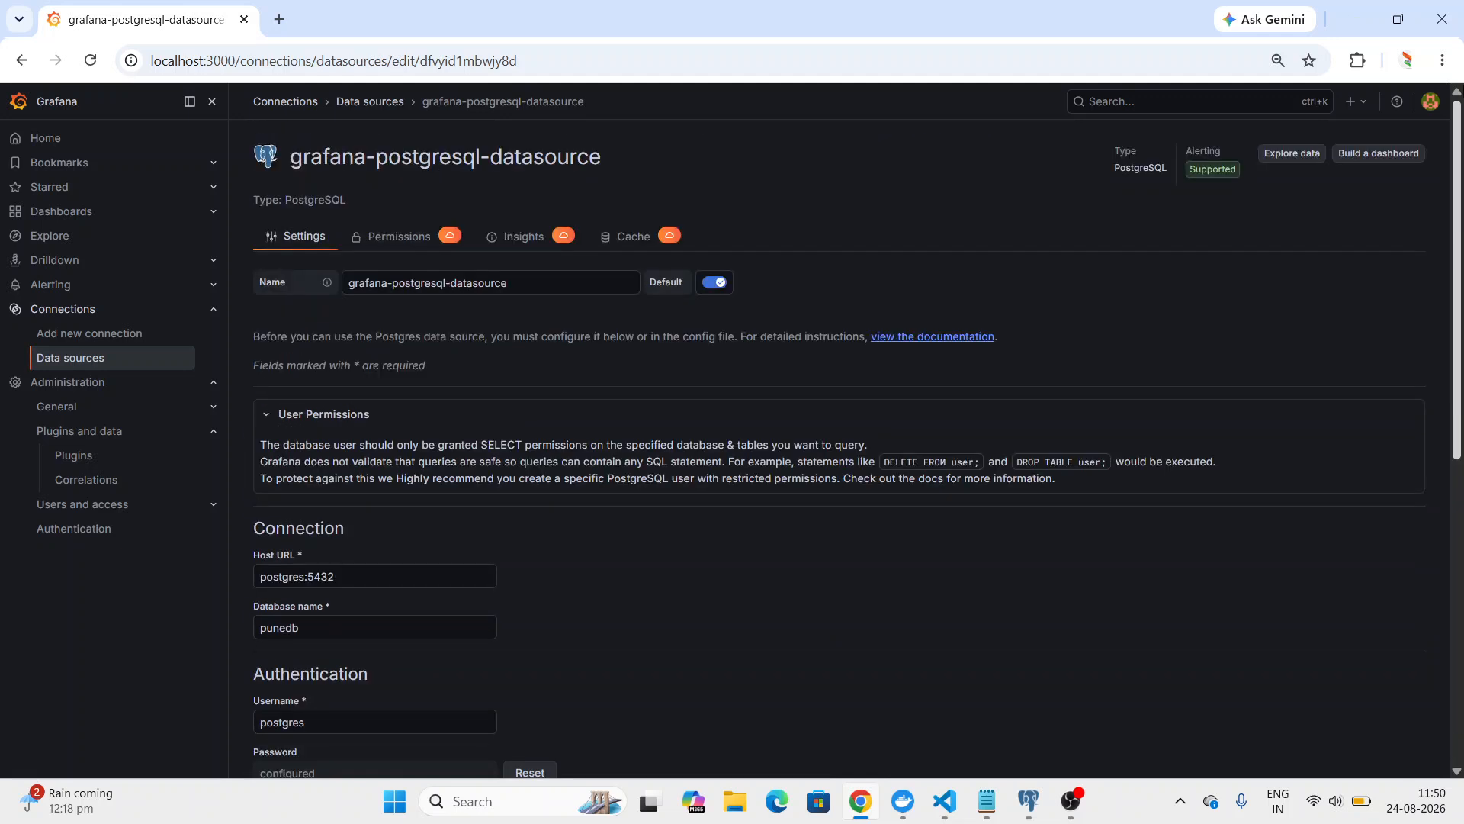
pyautogui.click(1379, 153)
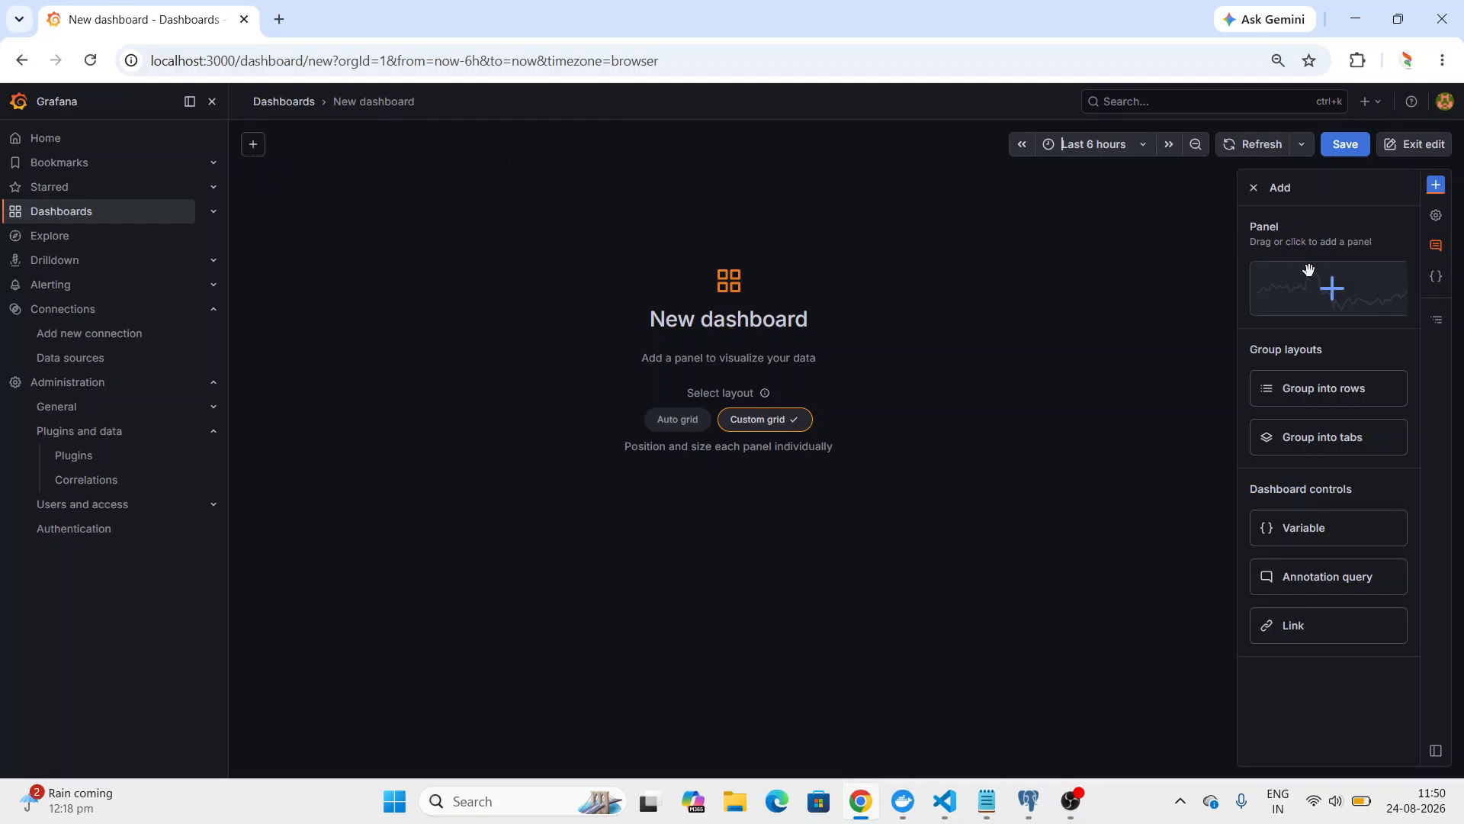
pyautogui.click(1333, 300)
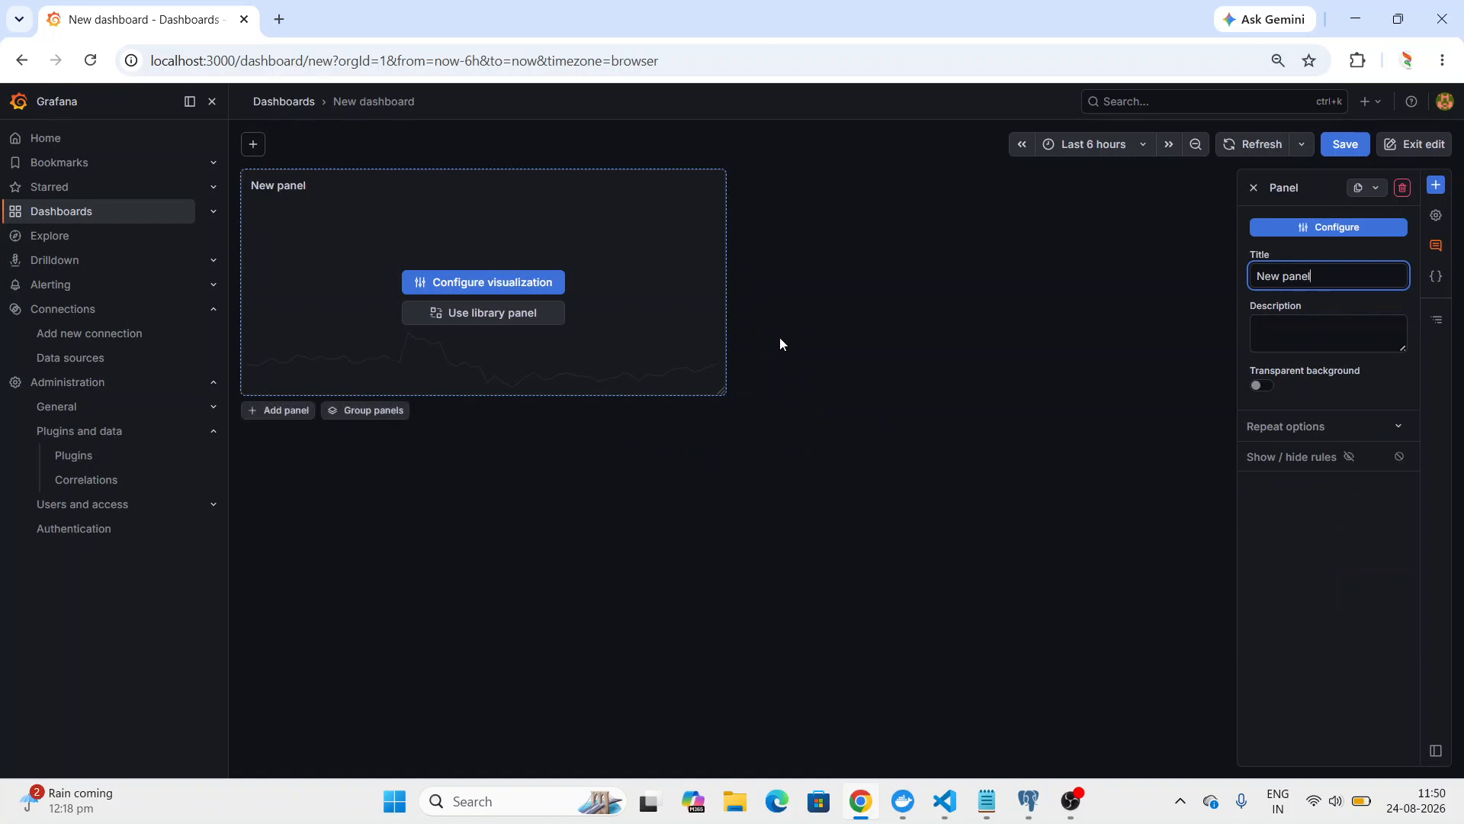
pyautogui.click(485, 283)
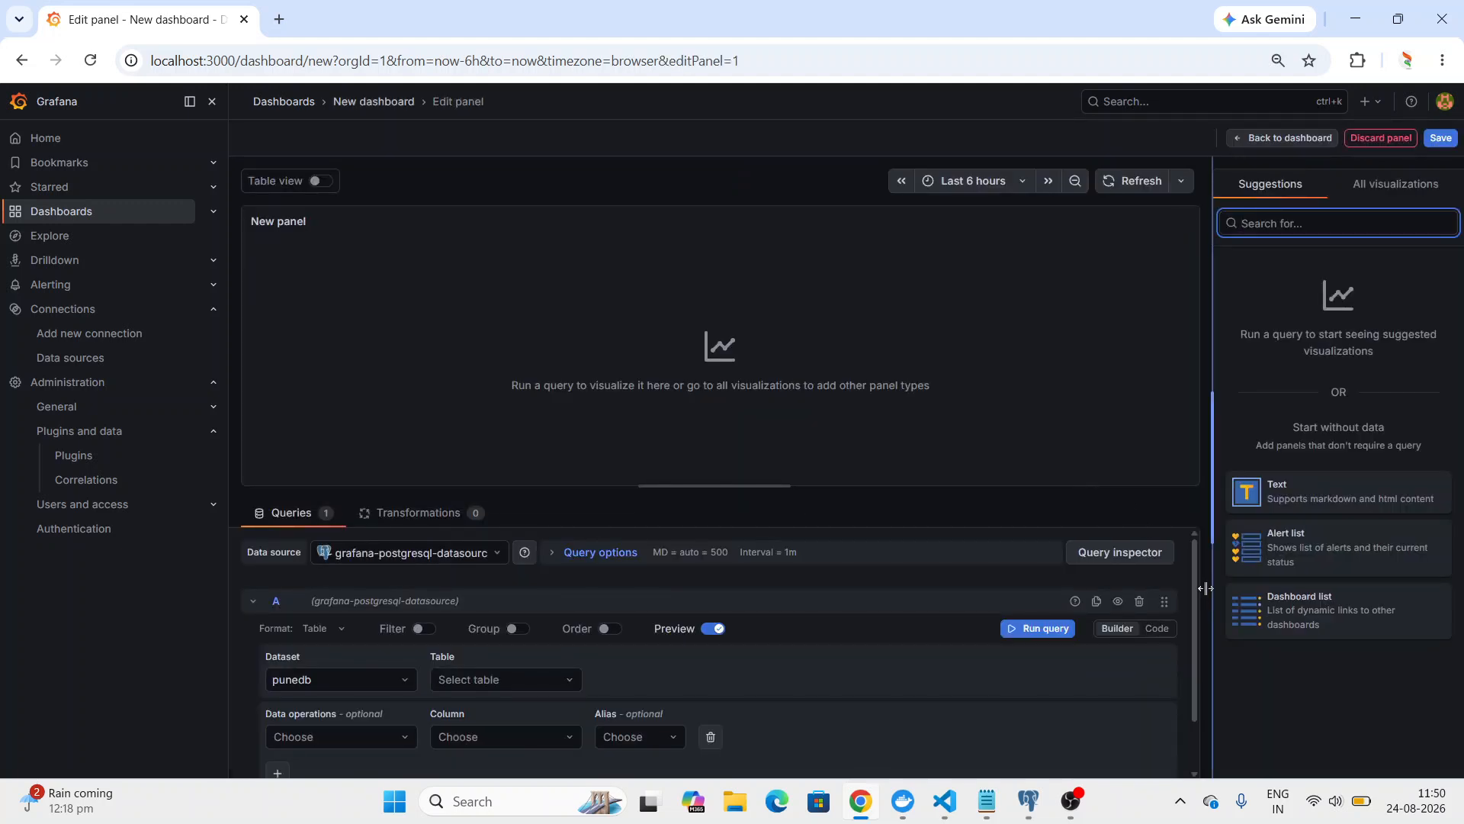
# Set the panel query to the puneuser.employee table and its id column.
pyautogui.moveTo(1196, 588); pyautogui.dragTo(1182, 654)
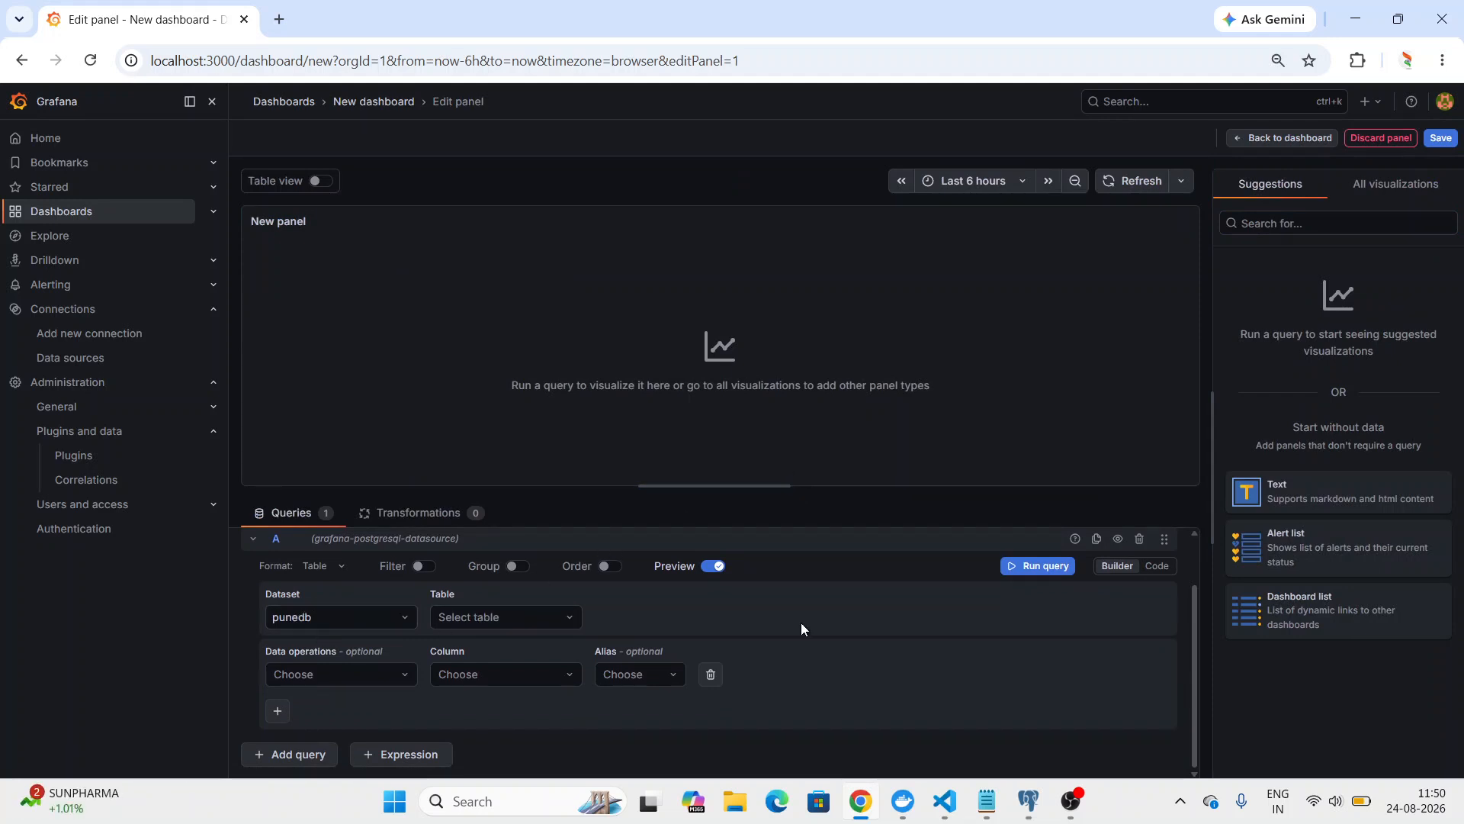
pyautogui.moveTo(1191, 642)
pyautogui.mouseDown()
pyautogui.moveTo(1191, 592)
pyautogui.moveTo(1187, 663)
pyautogui.mouseUp()
pyautogui.click(496, 625)
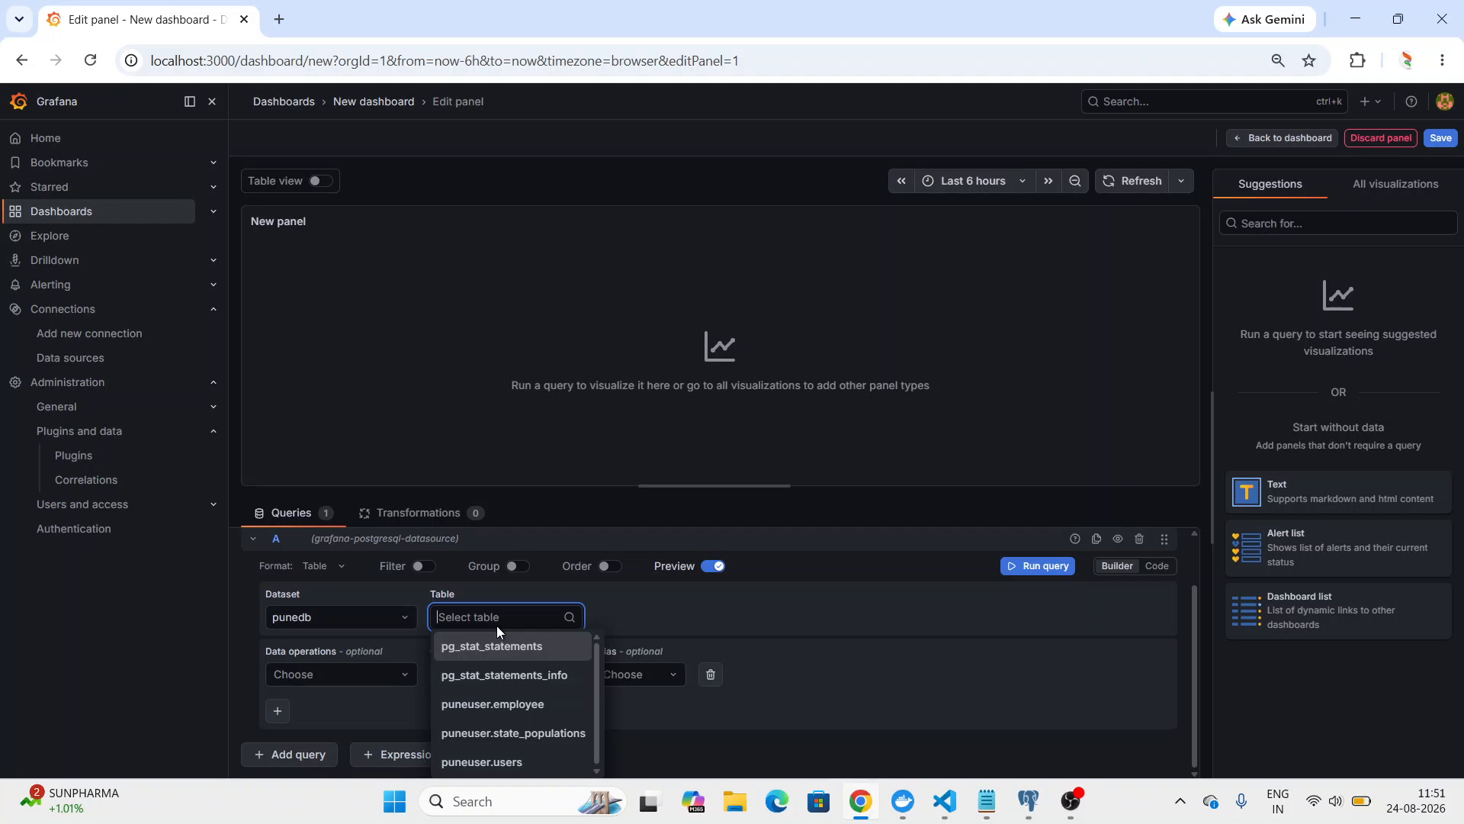
pyautogui.click(522, 703)
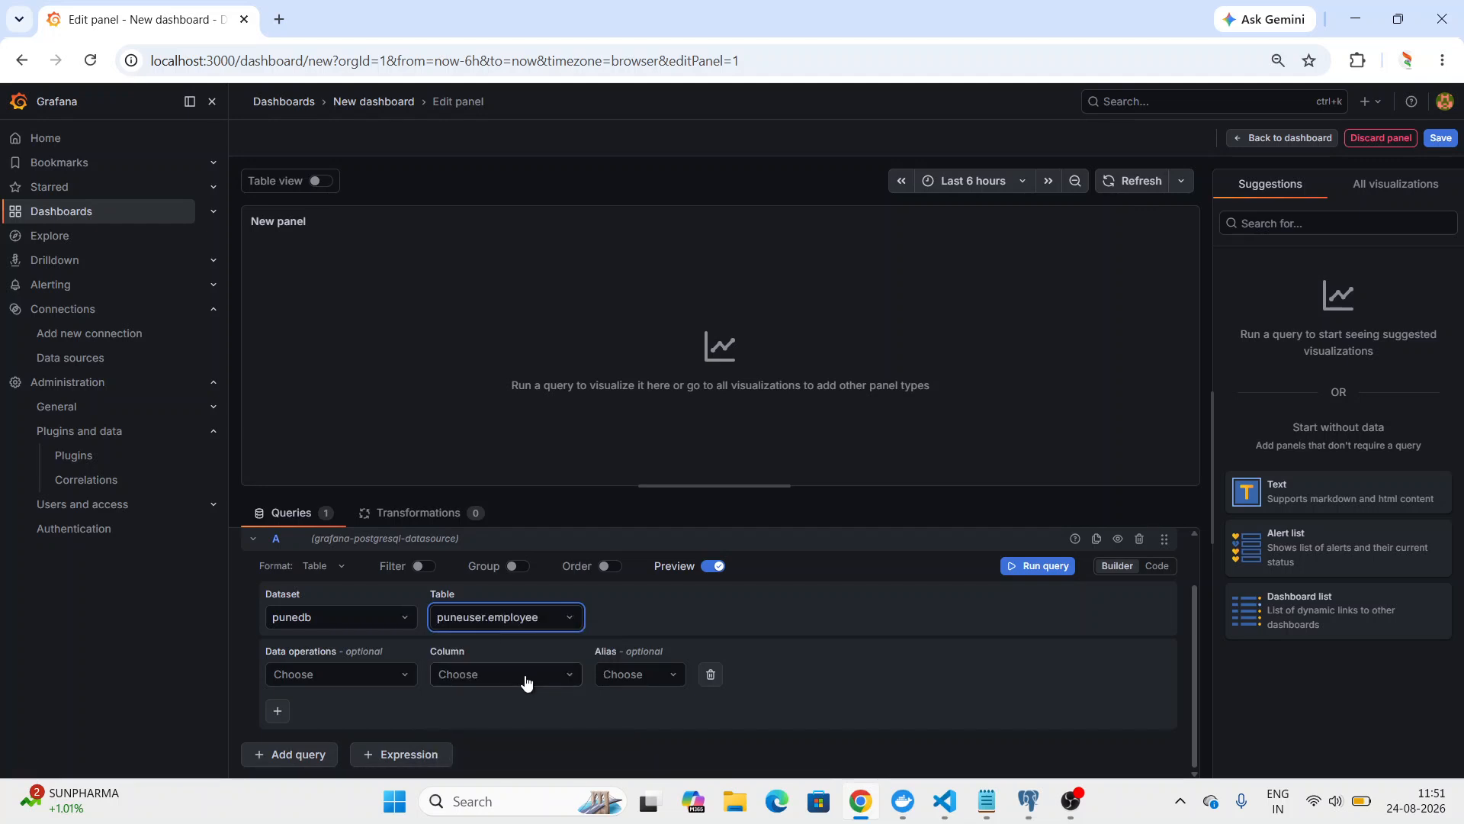
pyautogui.click(524, 674)
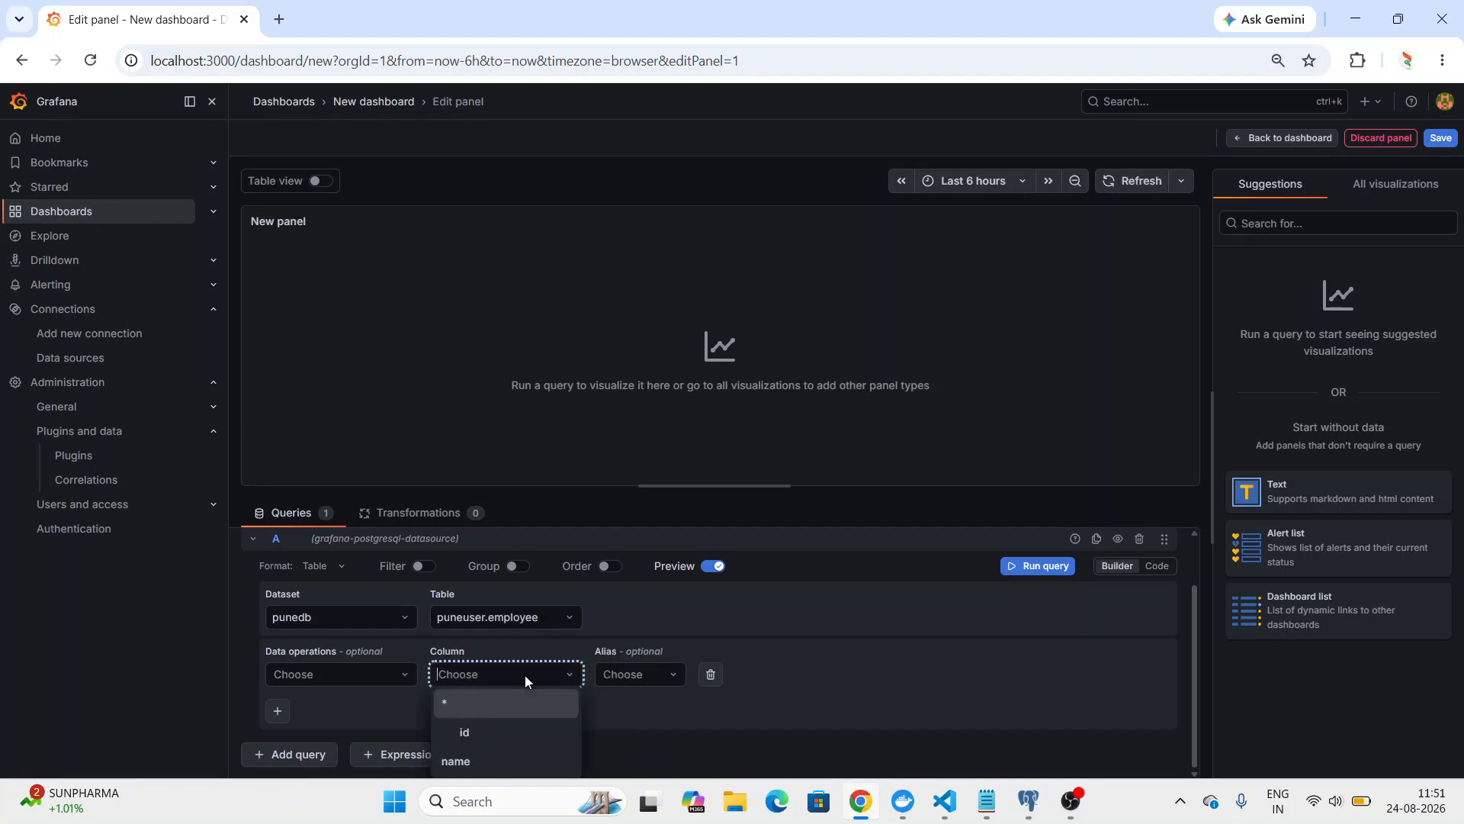
pyautogui.click(518, 733)
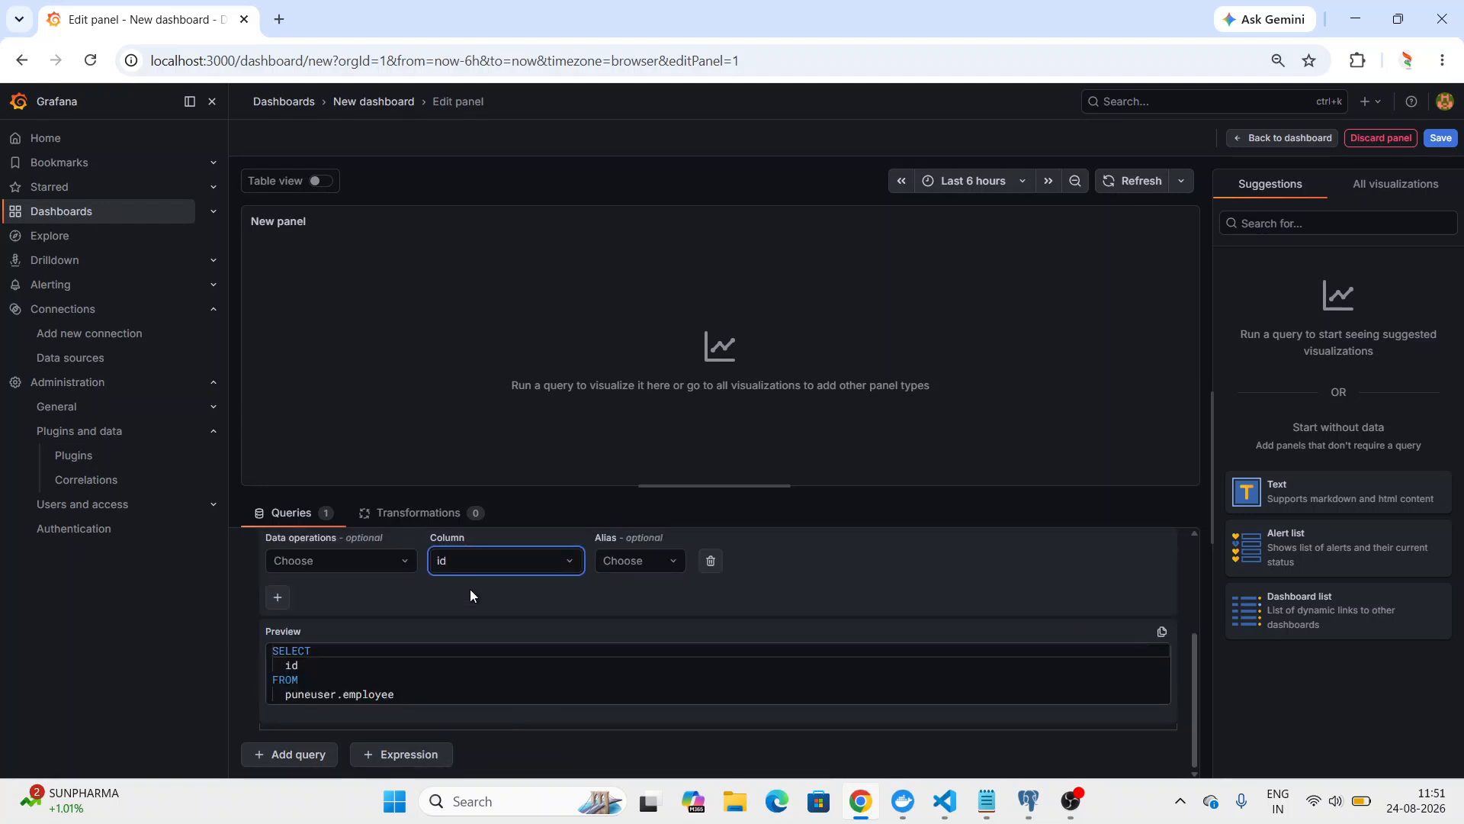
# Apply the COUNT aggregation to the id column of the employee query and run the query.
pyautogui.click(387, 562)
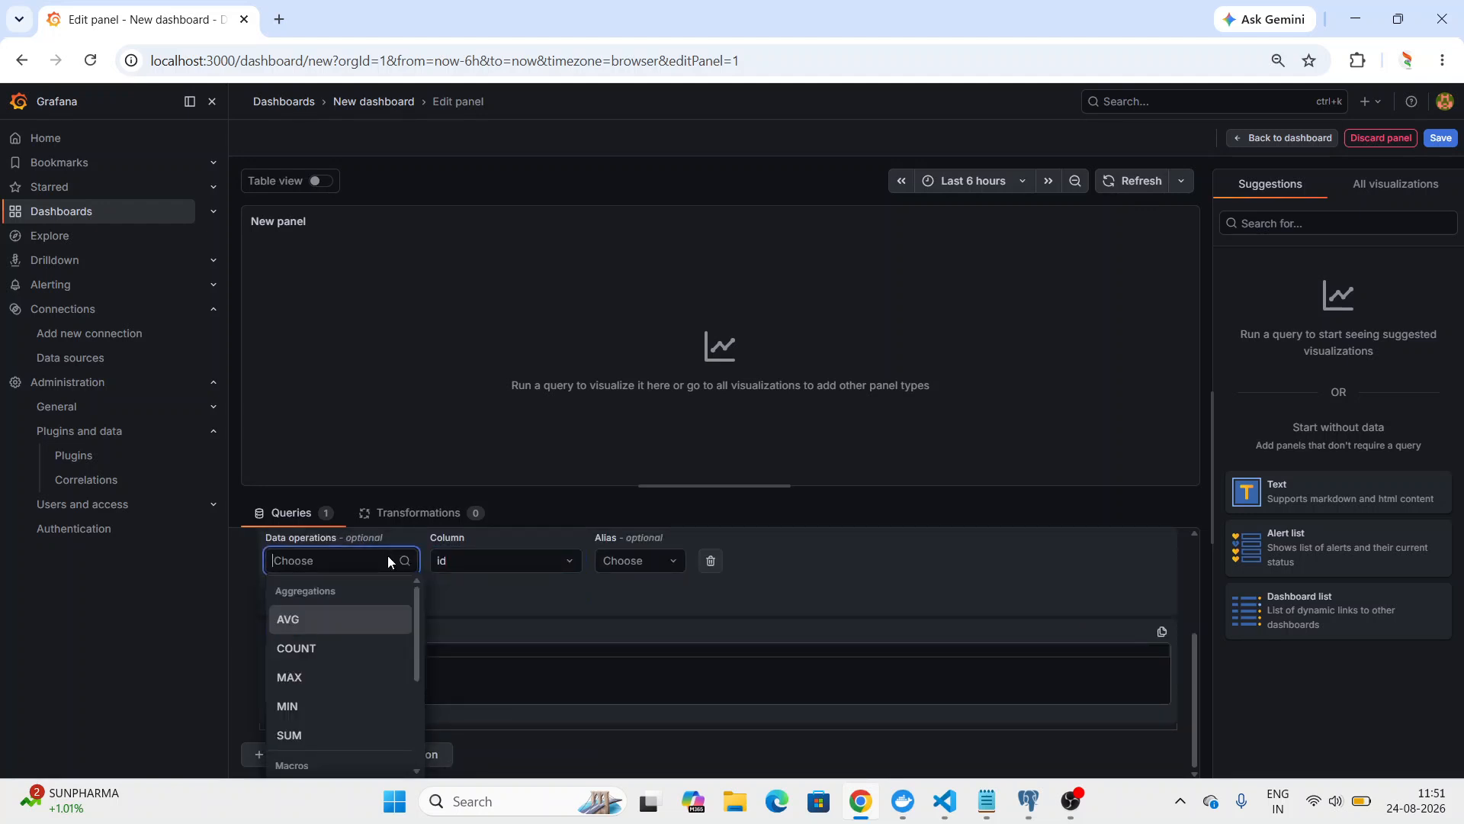
pyautogui.click(376, 645)
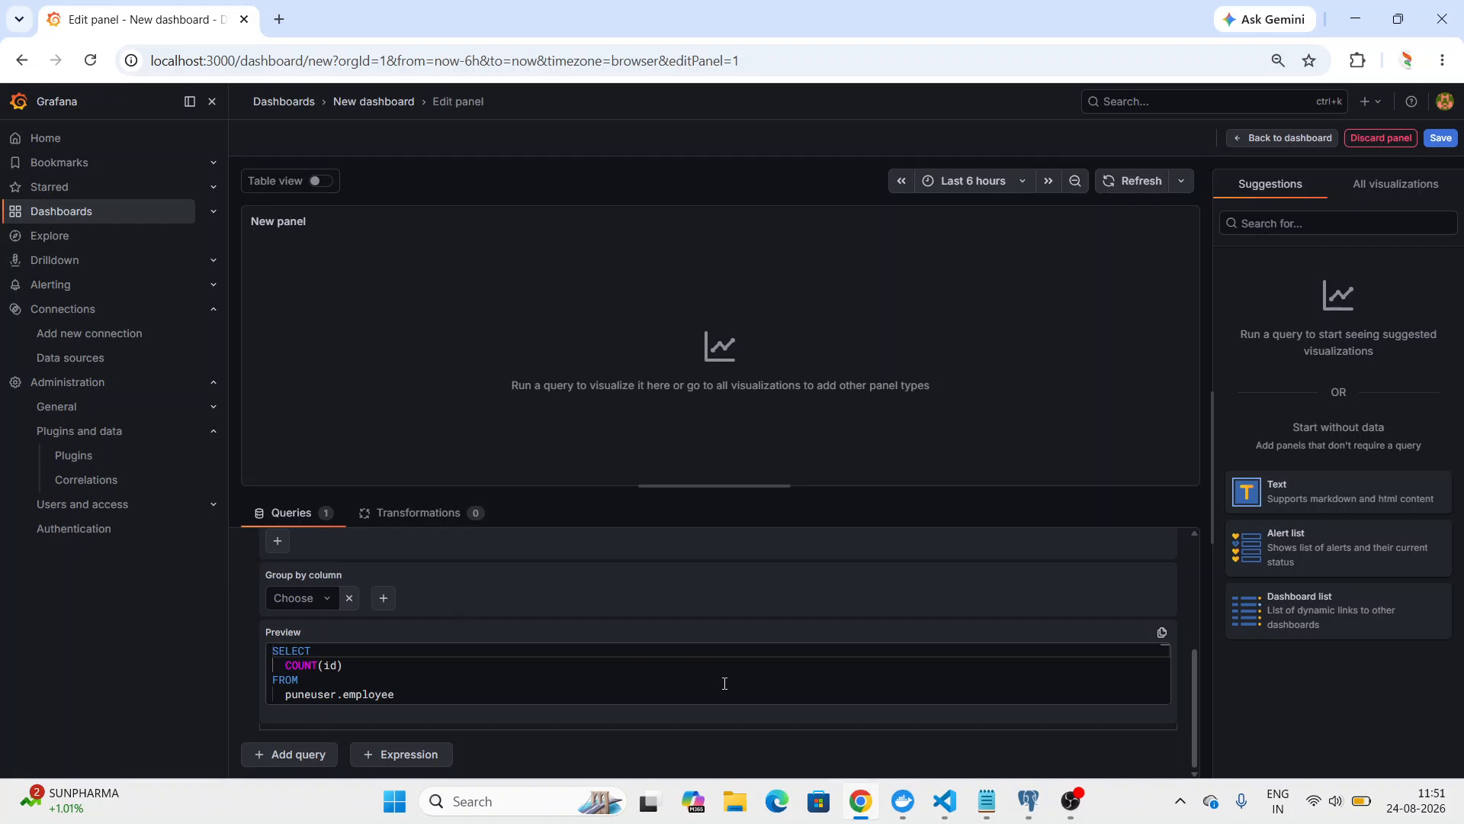
pyautogui.moveTo(1192, 717); pyautogui.dragTo(1197, 544)
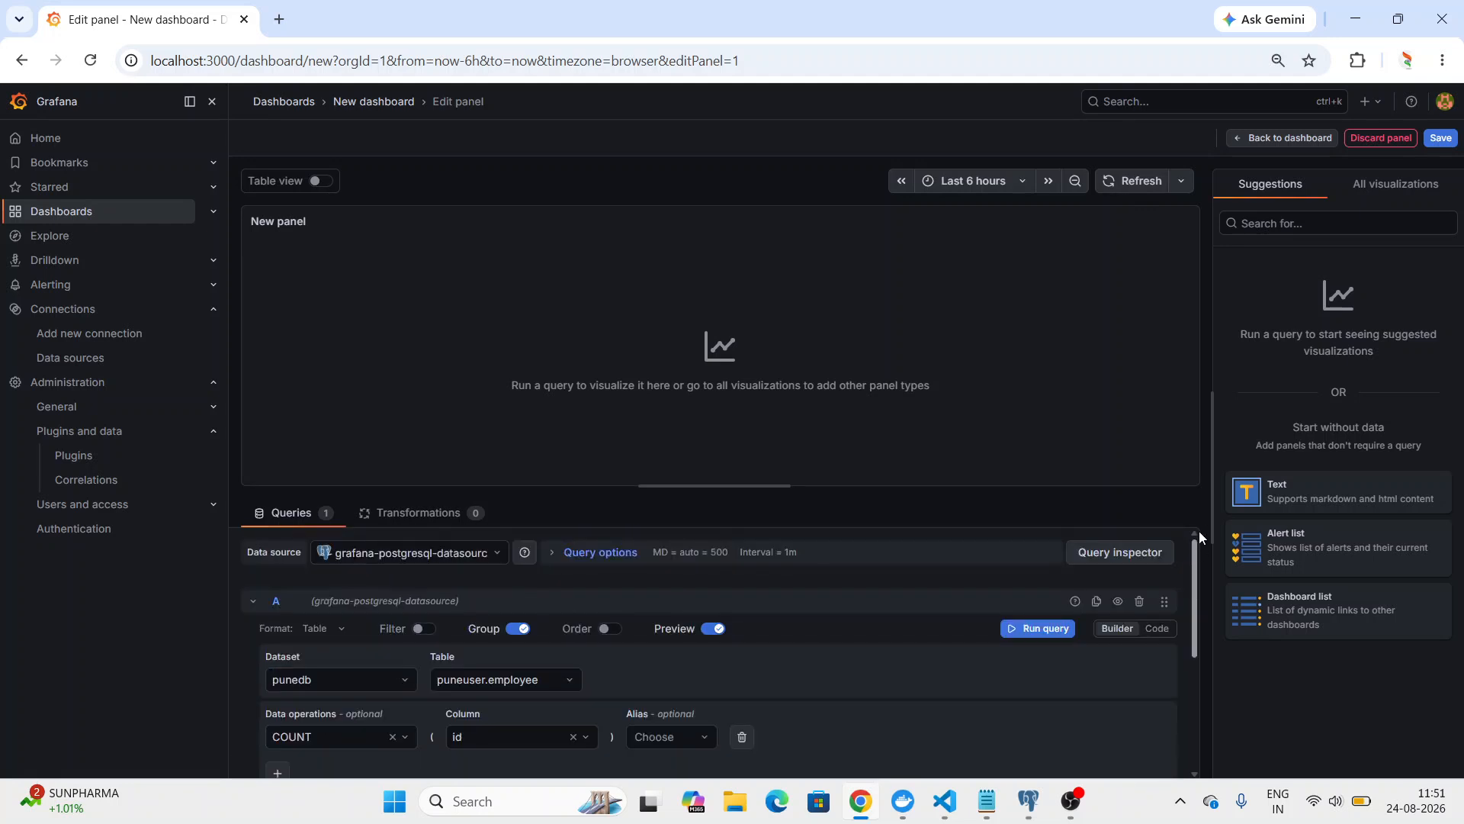
pyautogui.click(1040, 629)
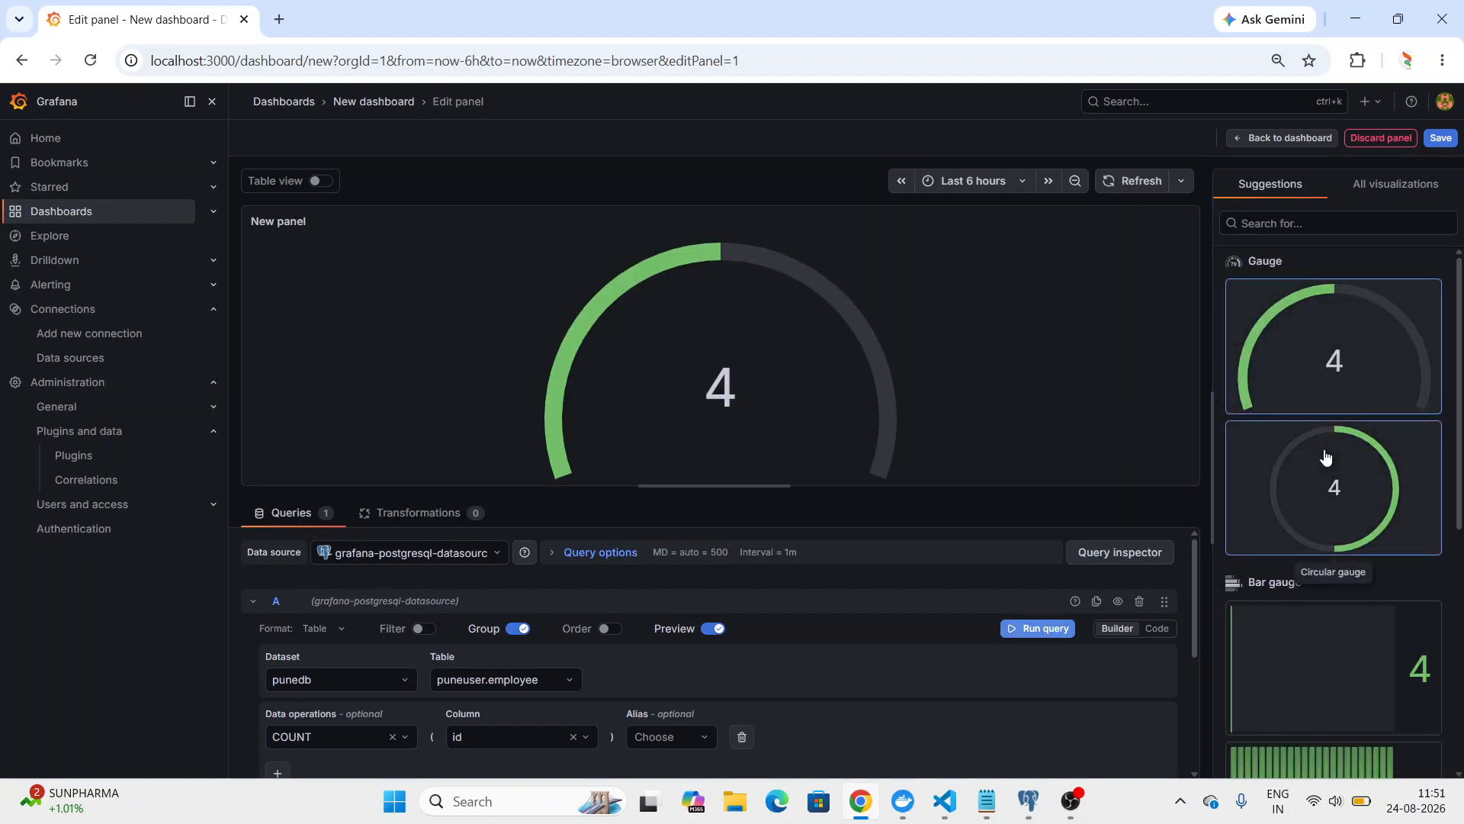
# Browse the suggested visualizations and choose the circular gauge for the panel.
pyautogui.scroll(-4, 1334, 510)
pyautogui.scroll(4, 1334, 511)
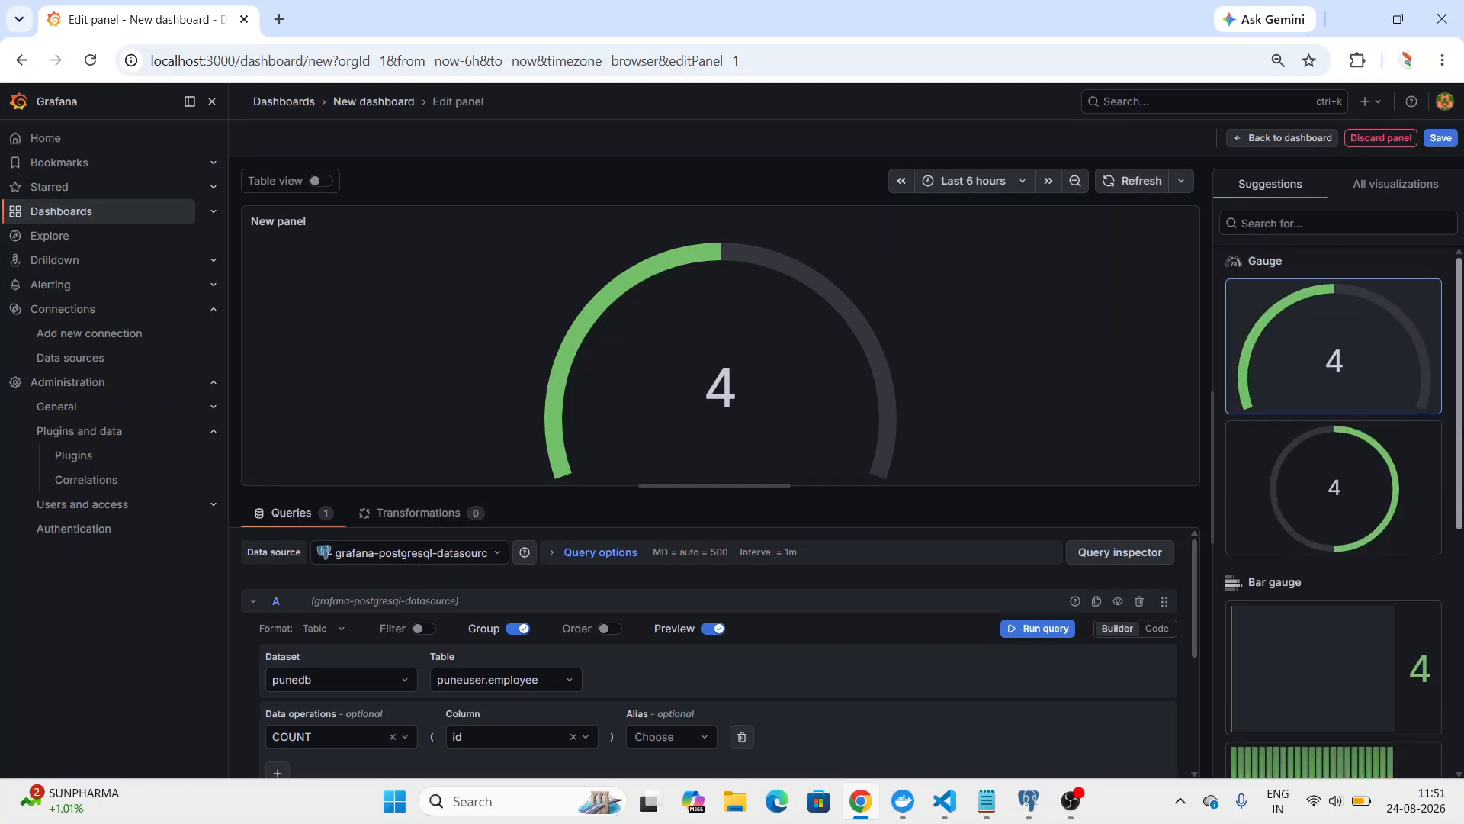
pyautogui.click(1358, 531)
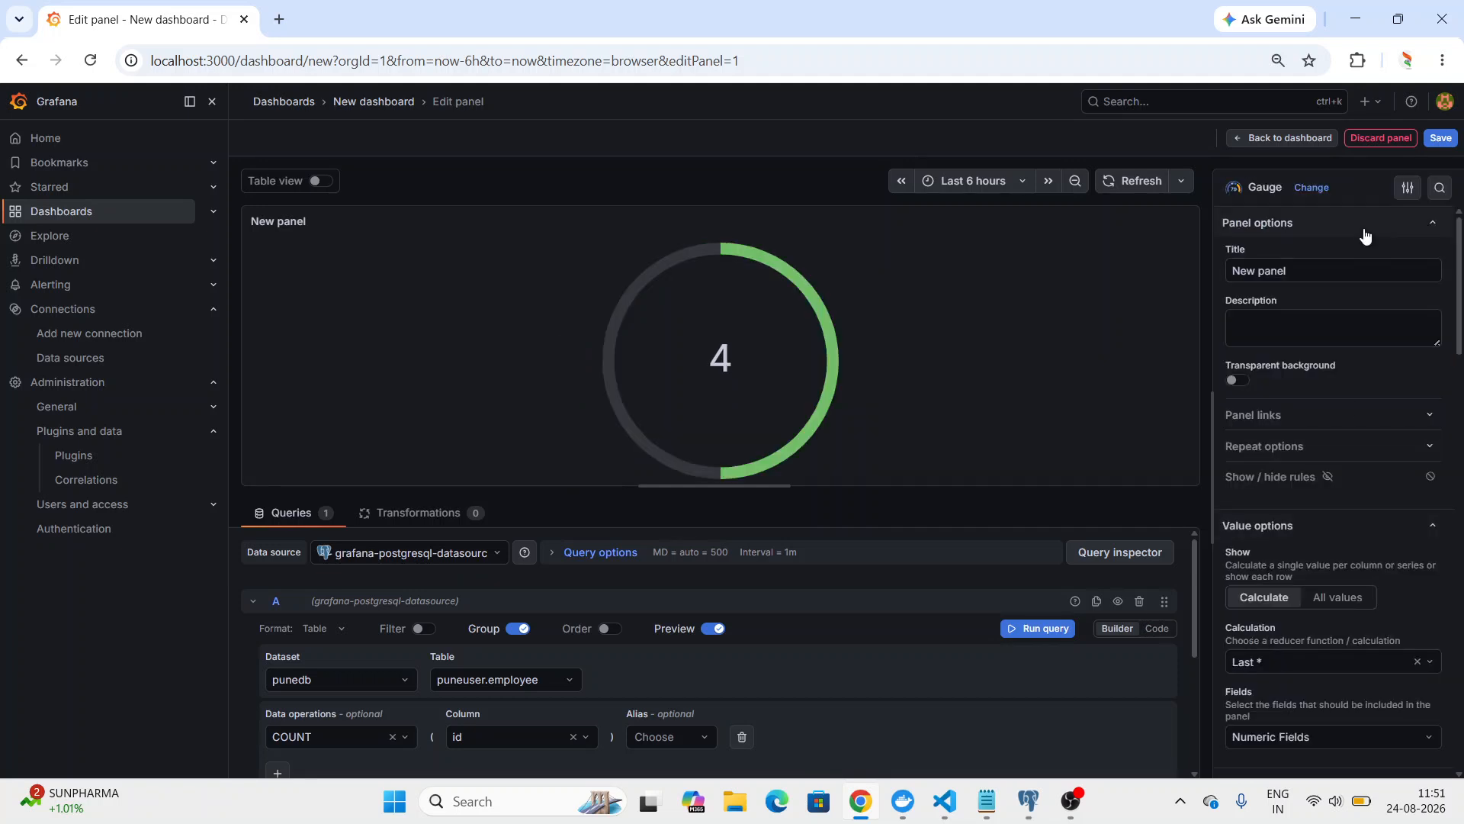
# Title the gauge panel "employee table count".
pyautogui.tripleClick(1338, 266)
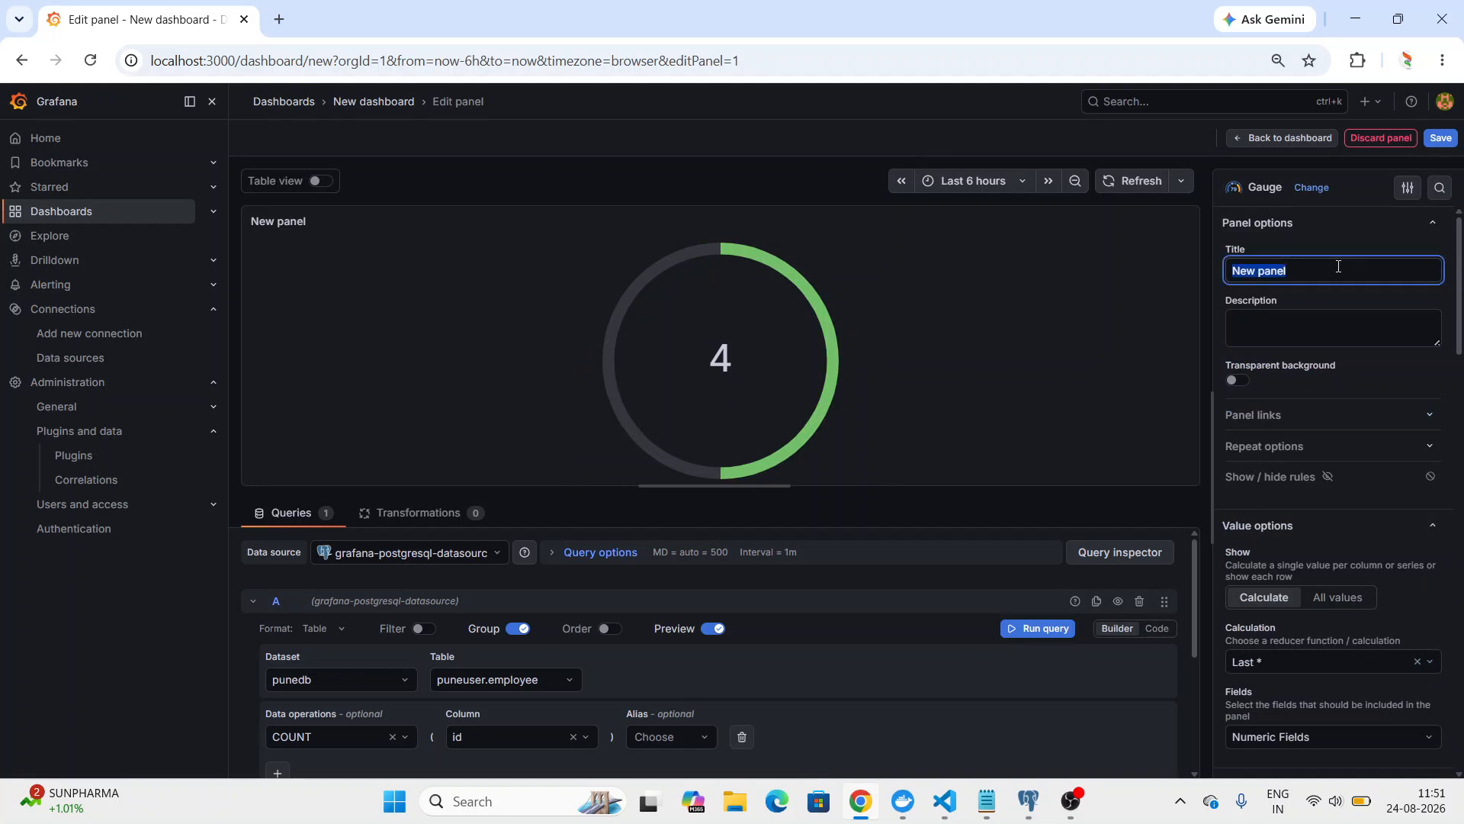
pyautogui.write('em')
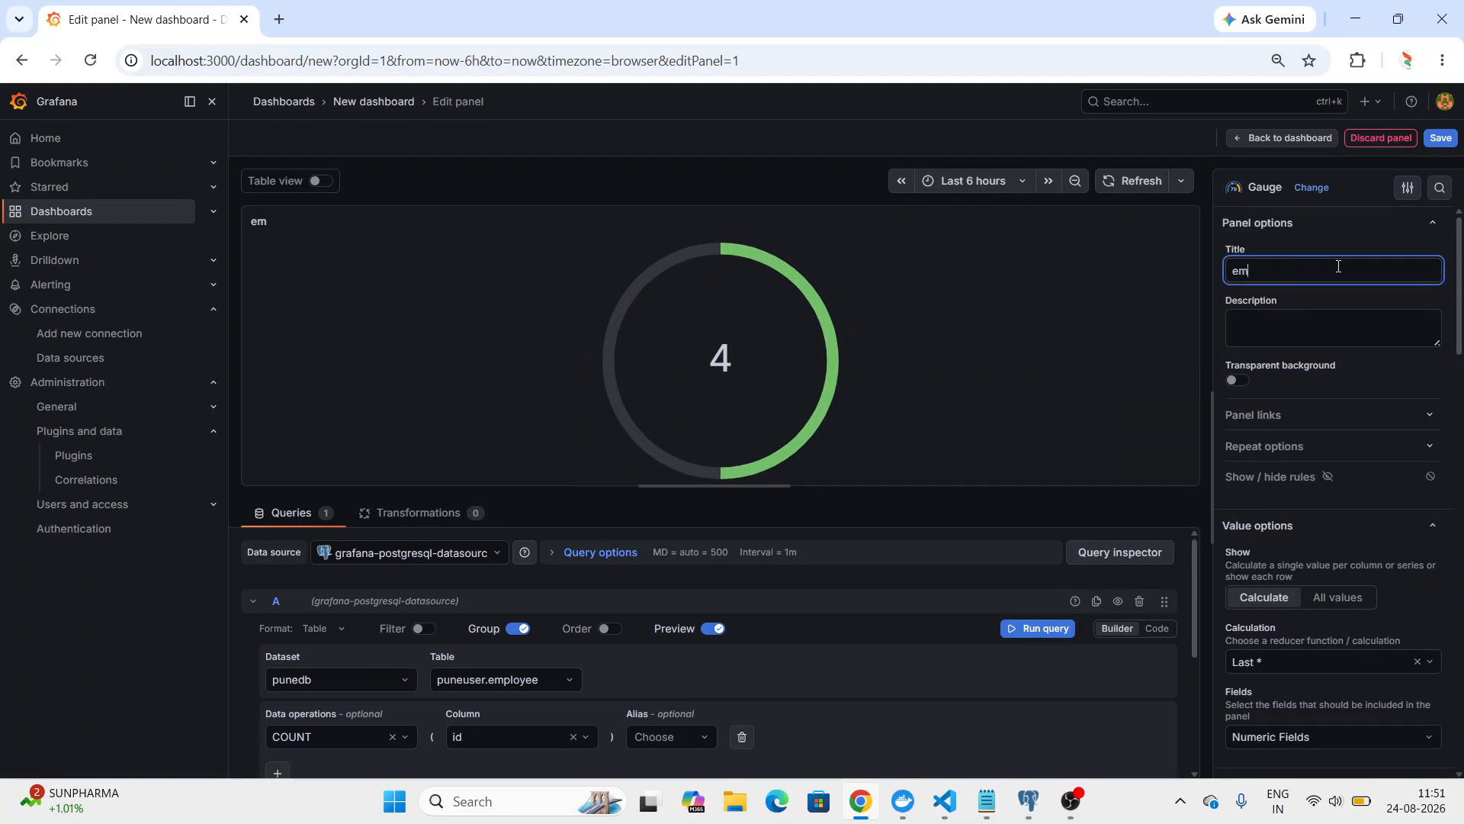
pyautogui.write('ployee table coutn')
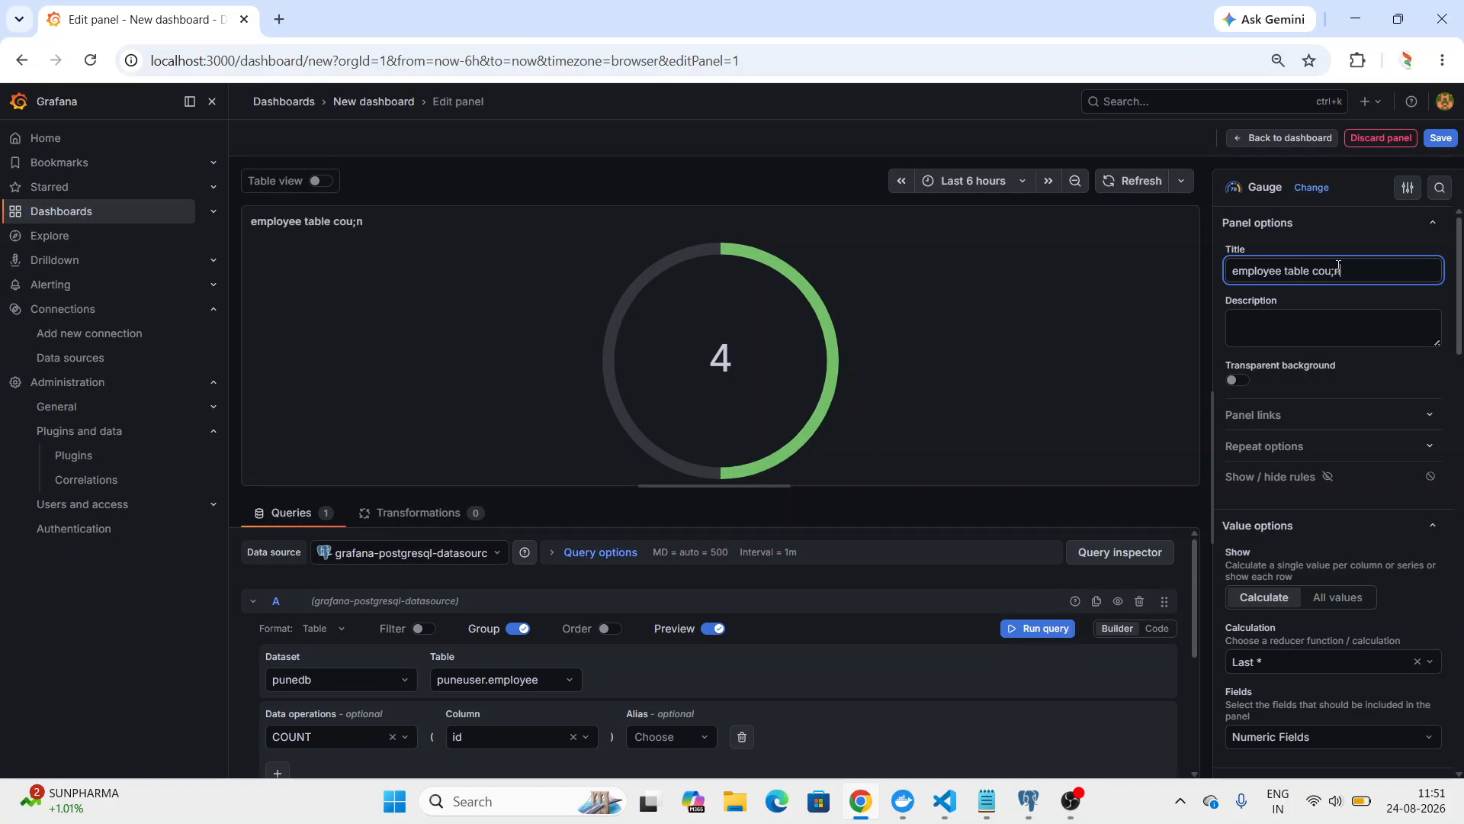
pyautogui.press('BackSpace')
pyautogui.press('BackSpace')
pyautogui.write('t')
pyautogui.press('BackSpace')
pyautogui.write('nt')
# Keep the gauge's value display on Calculate and turn on the panel's transparent background.
pyautogui.click(1336, 599)
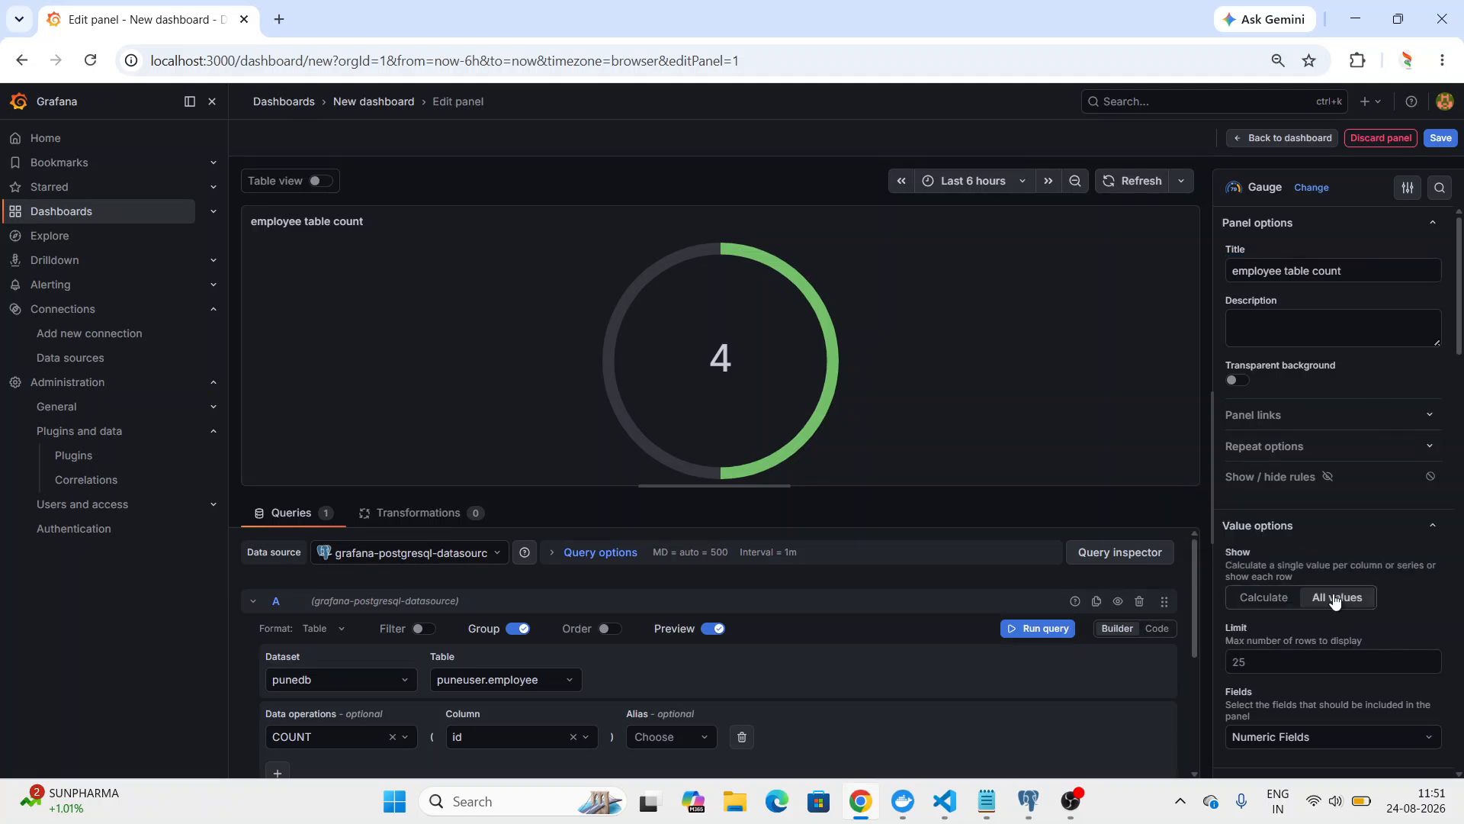
pyautogui.click(1262, 598)
pyautogui.click(1240, 381)
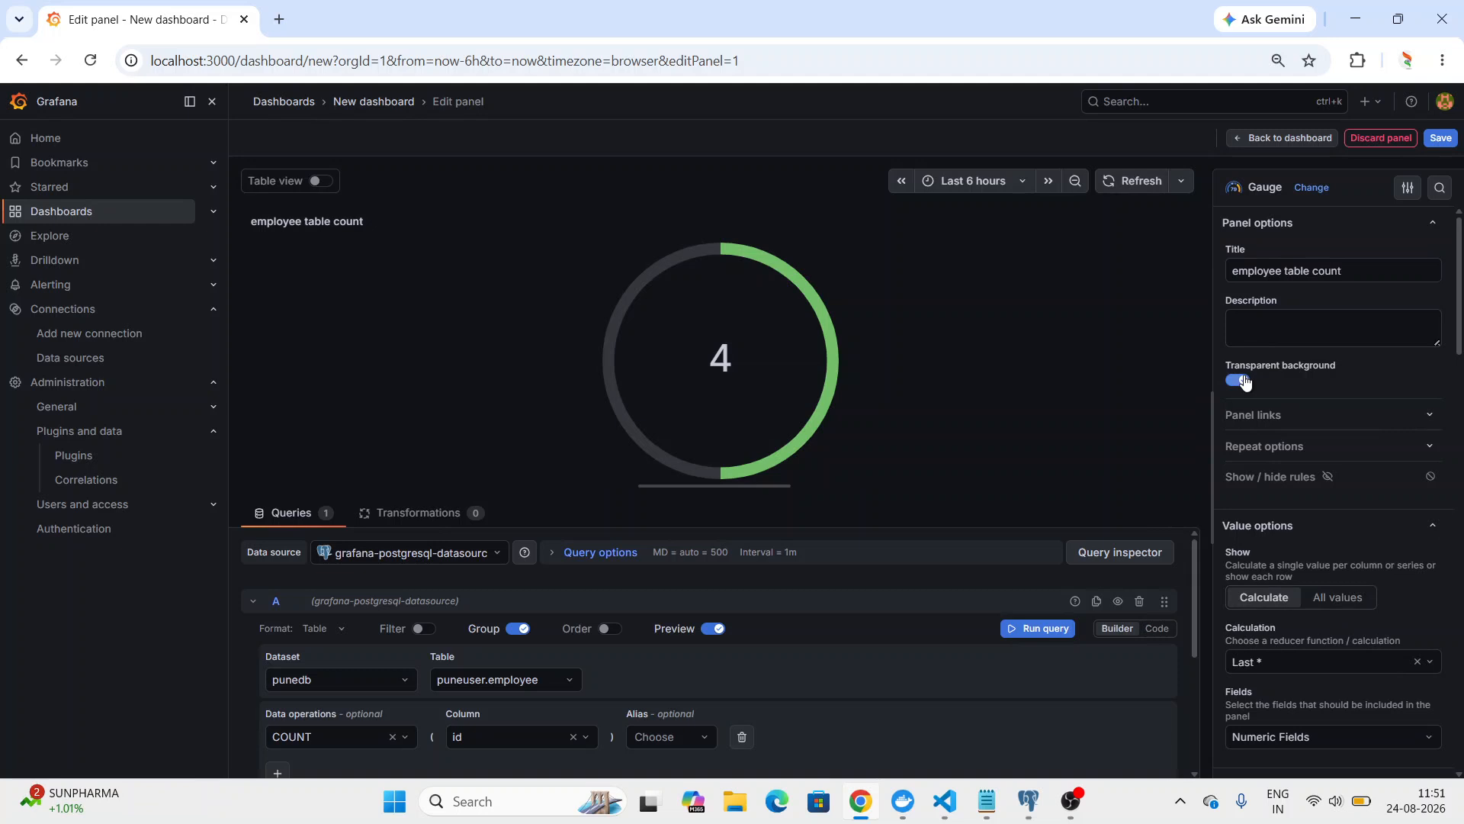
# Save the dashboard in the Dashboards folder with the title "employee".
pyautogui.click(1436, 144)
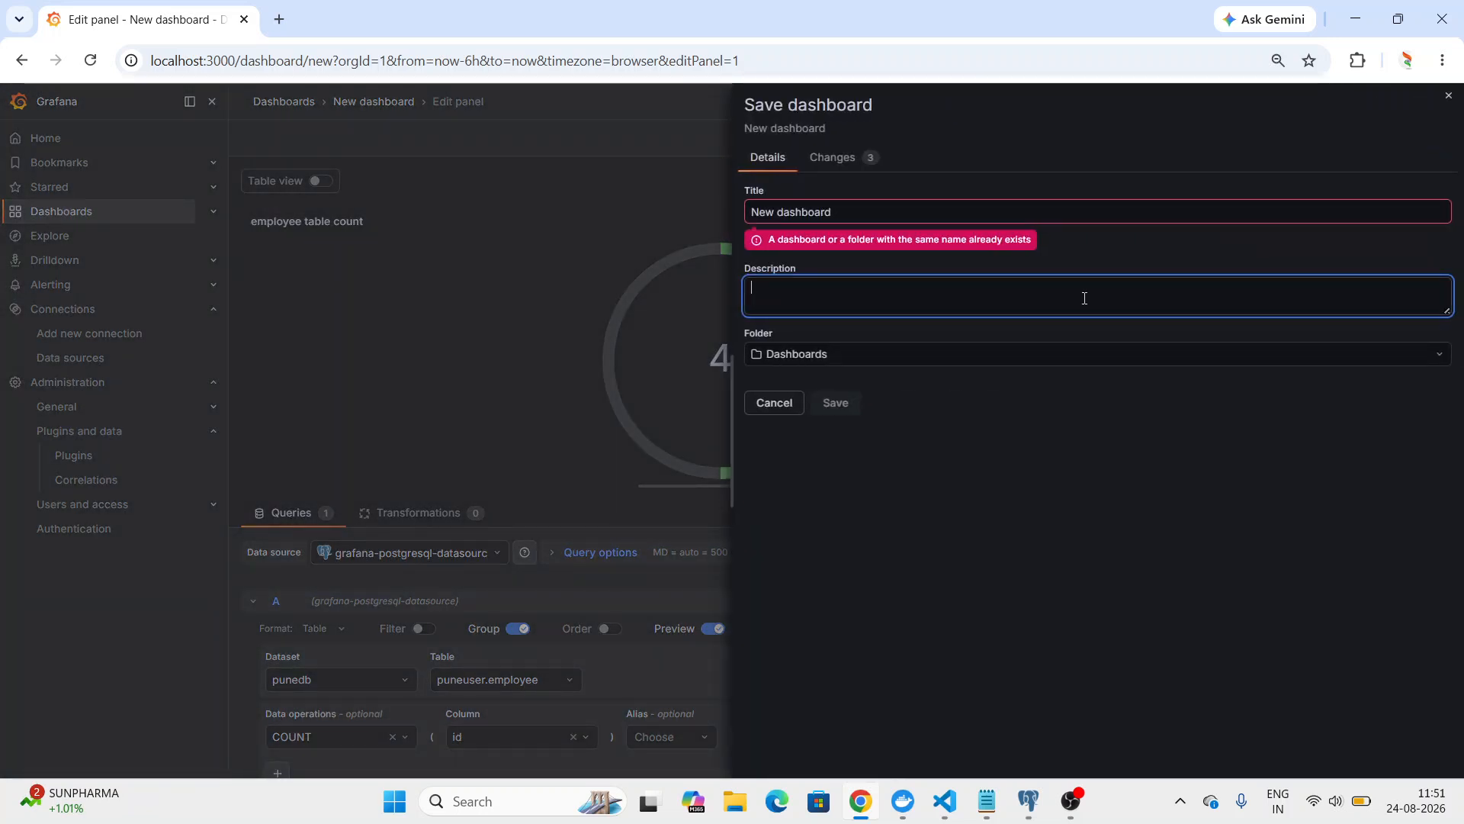
pyautogui.doubleClick(975, 220)
pyautogui.press('BackSpace')
pyautogui.press('BackSpace')
pyautogui.press('BackSpace')
pyautogui.press('BackSpace')
pyautogui.press('BackSpace')
pyautogui.write('empl')
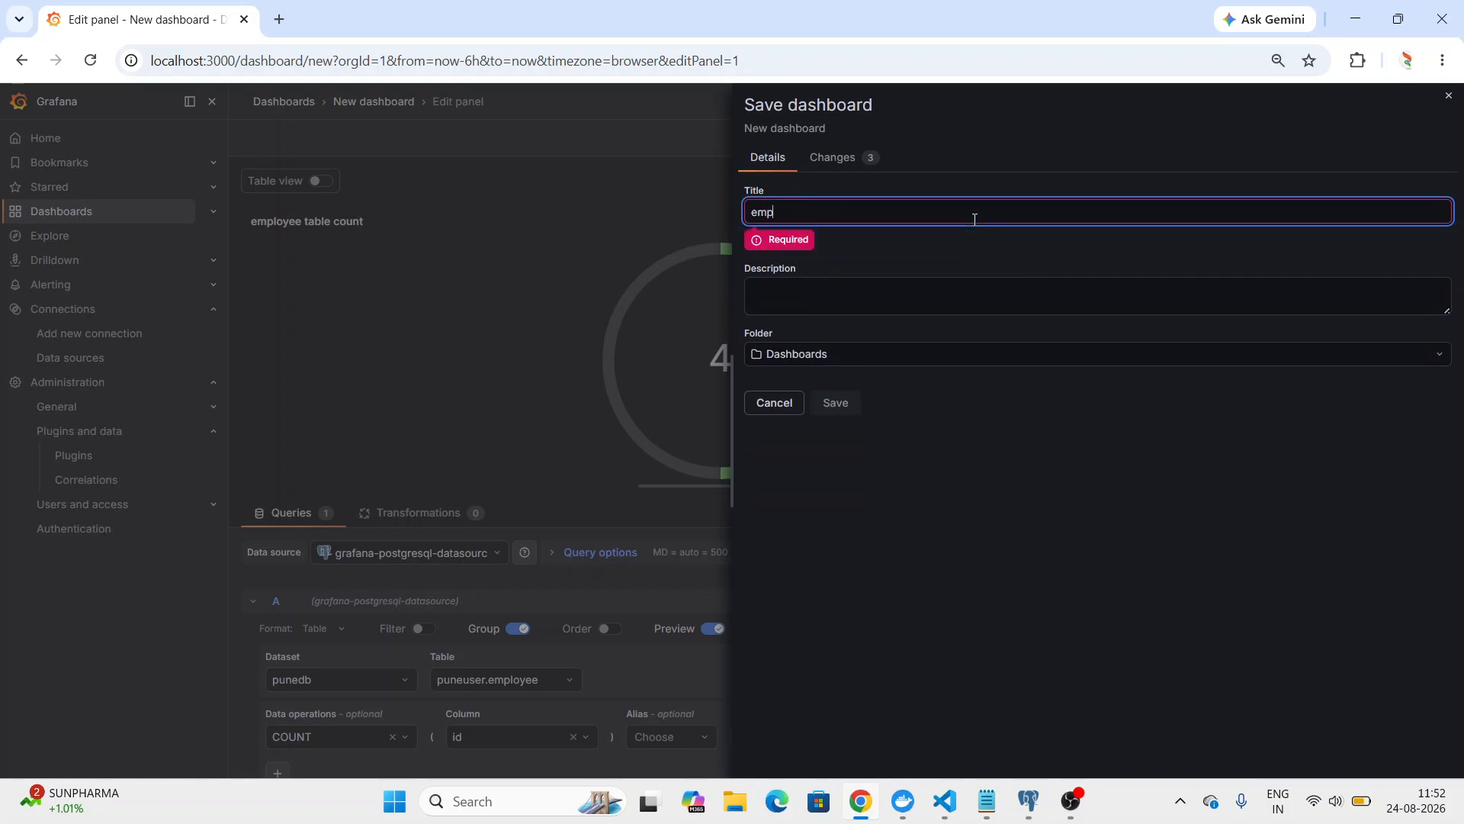
pyautogui.press('BackSpace')
pyautogui.press('BackSpace')
pyautogui.press('BackSpace')
pyautogui.press('BackSpace')
pyautogui.write('employee')
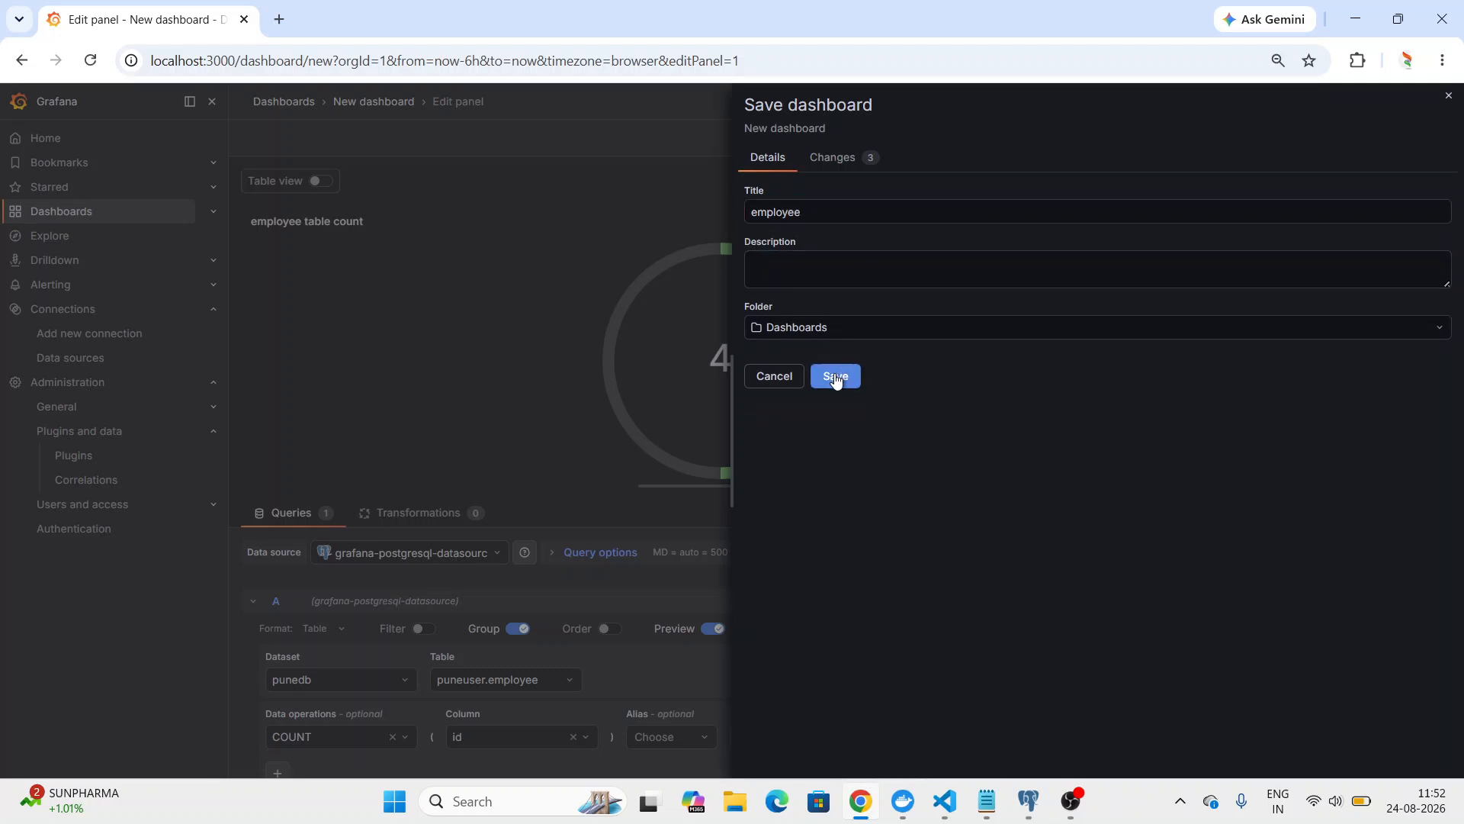
pyautogui.click(835, 375)
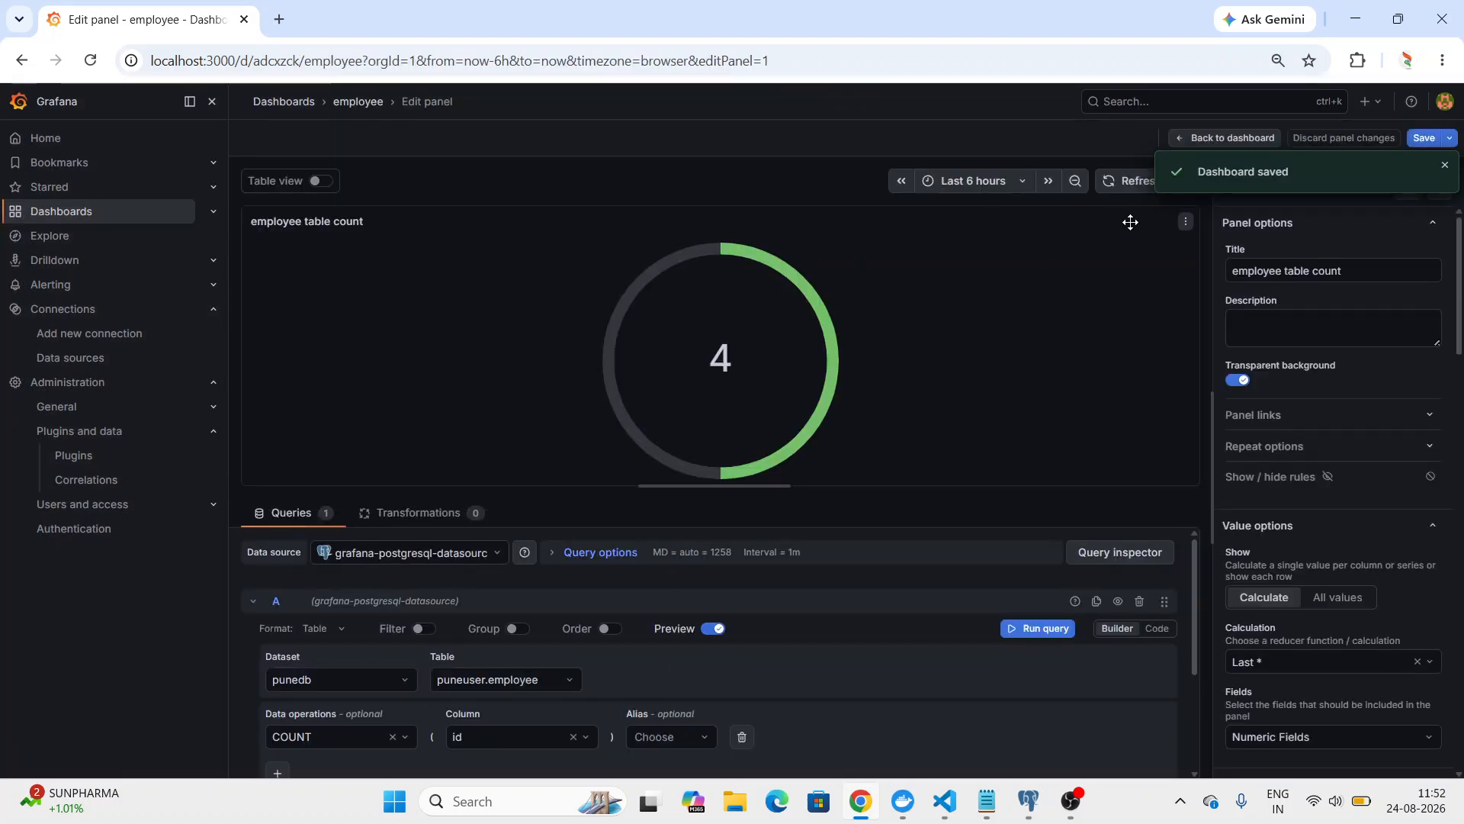
# Return to the employee dashboard and add a second panel, opening its visualization configuration.
pyautogui.click(1190, 140)
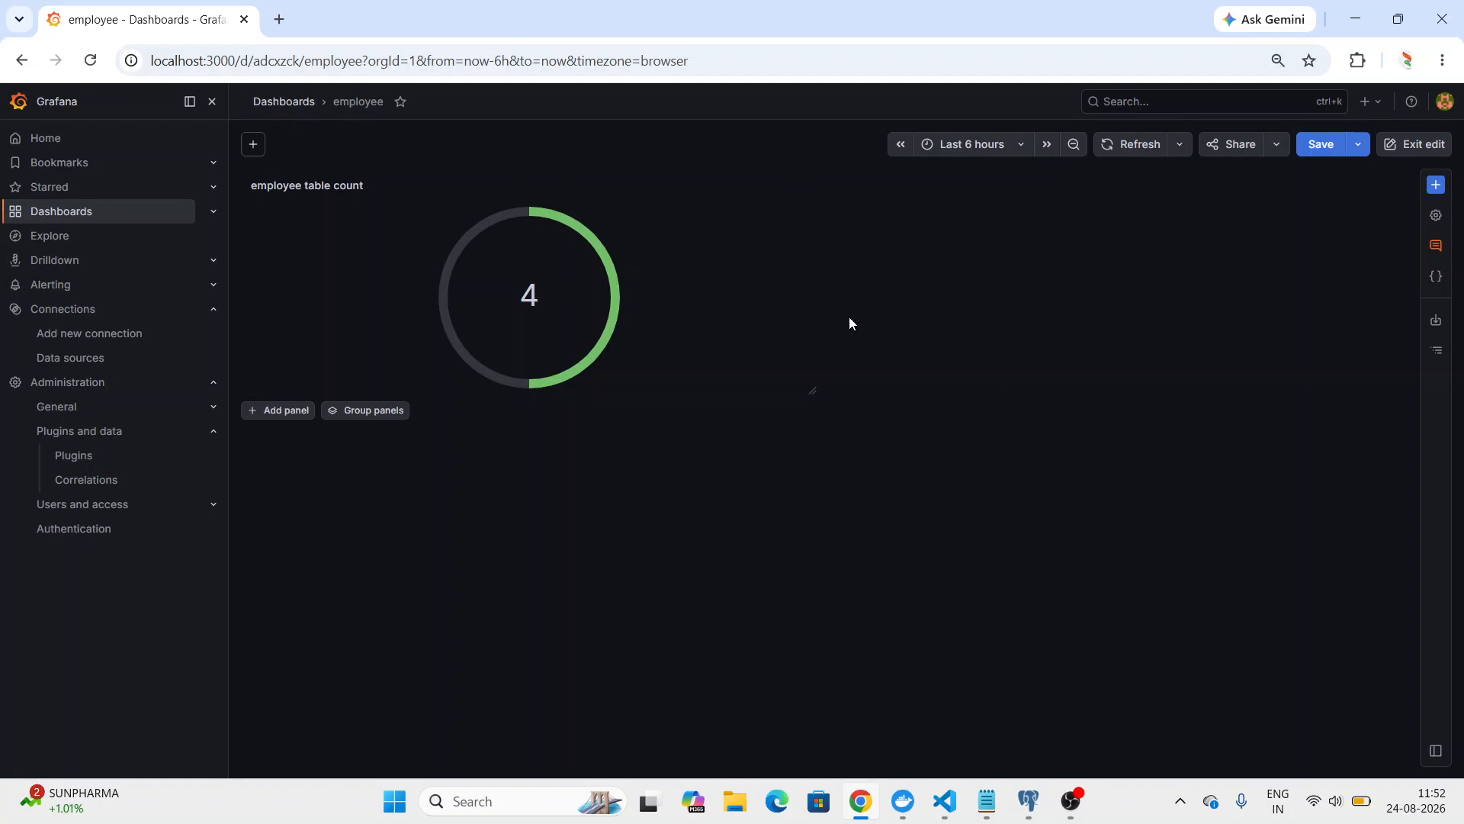
pyautogui.click(290, 412)
pyautogui.click(944, 283)
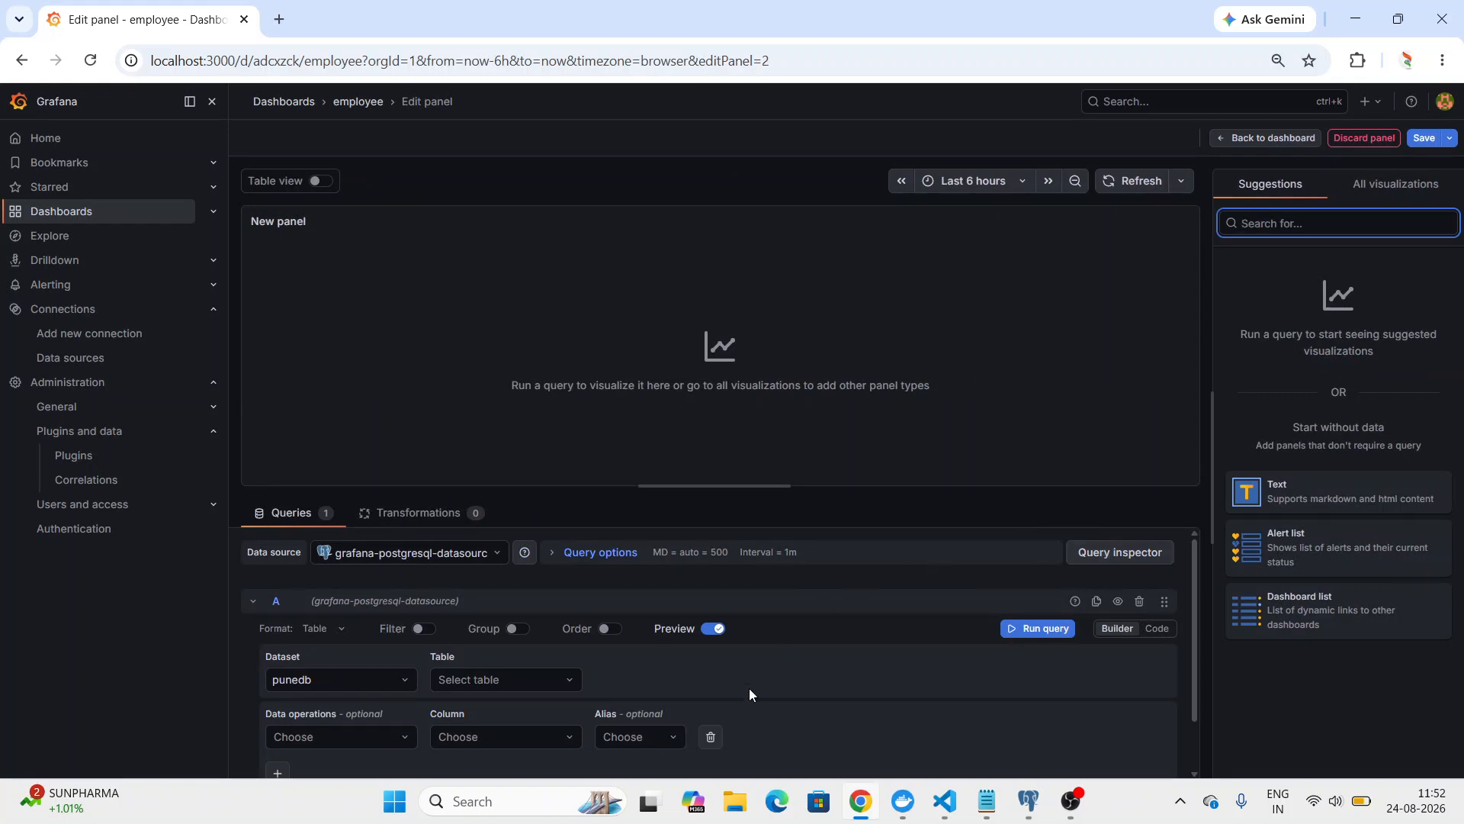
# Query the username column of the puneuser.users table in the new panel and run the query.
pyautogui.click(551, 684)
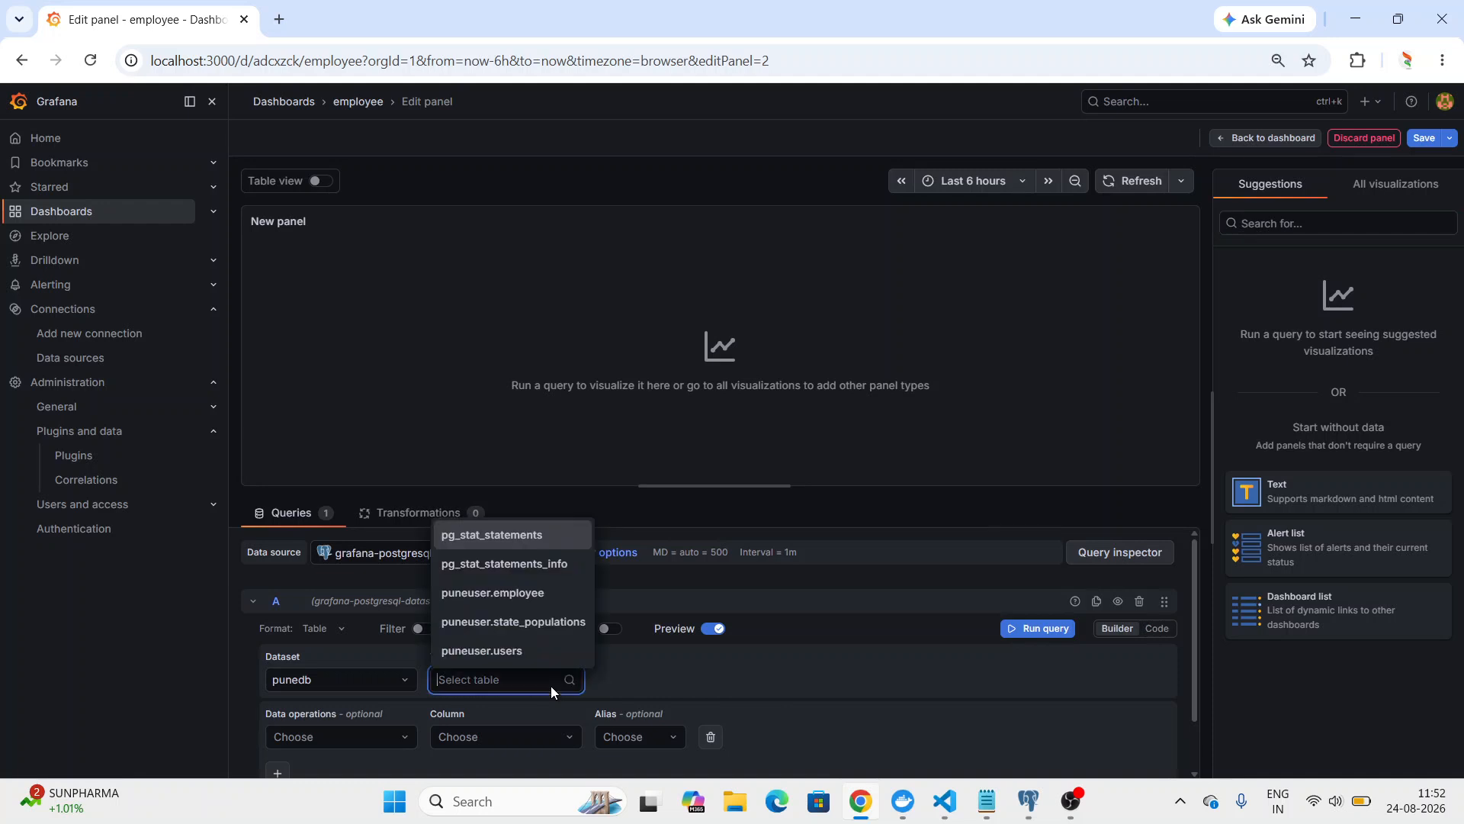
pyautogui.click(540, 655)
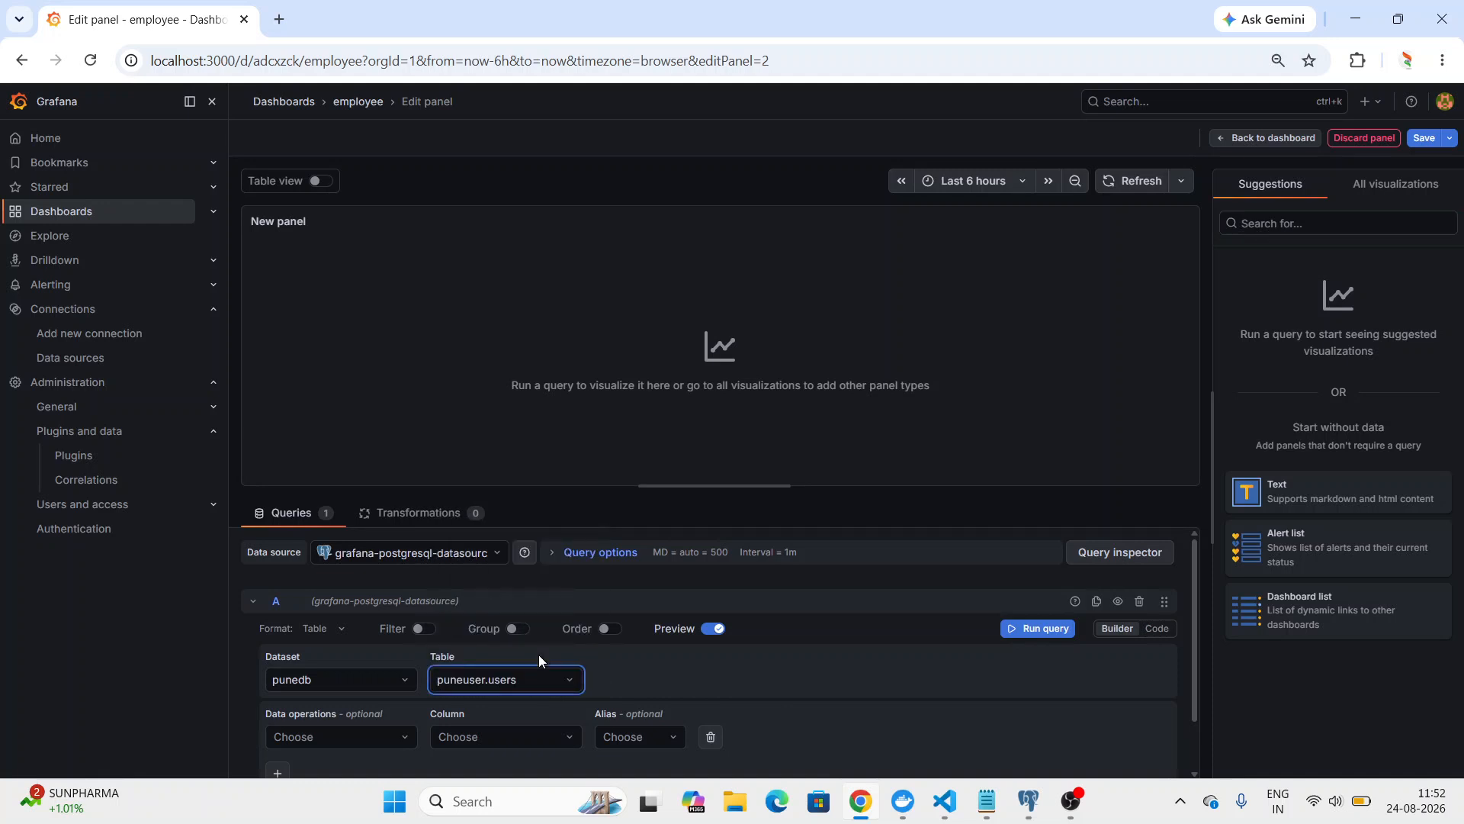
pyautogui.click(501, 738)
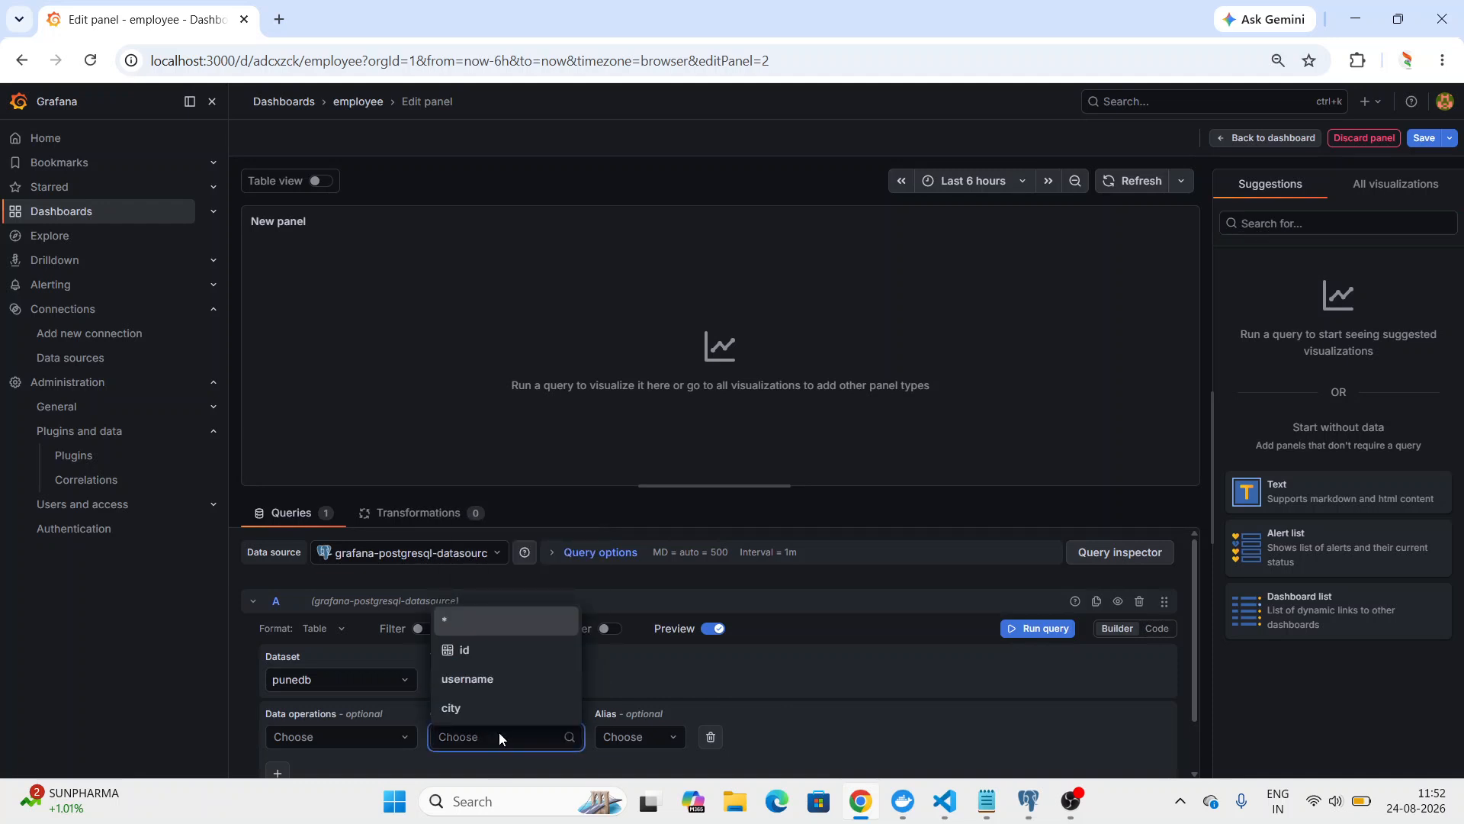
pyautogui.click(503, 686)
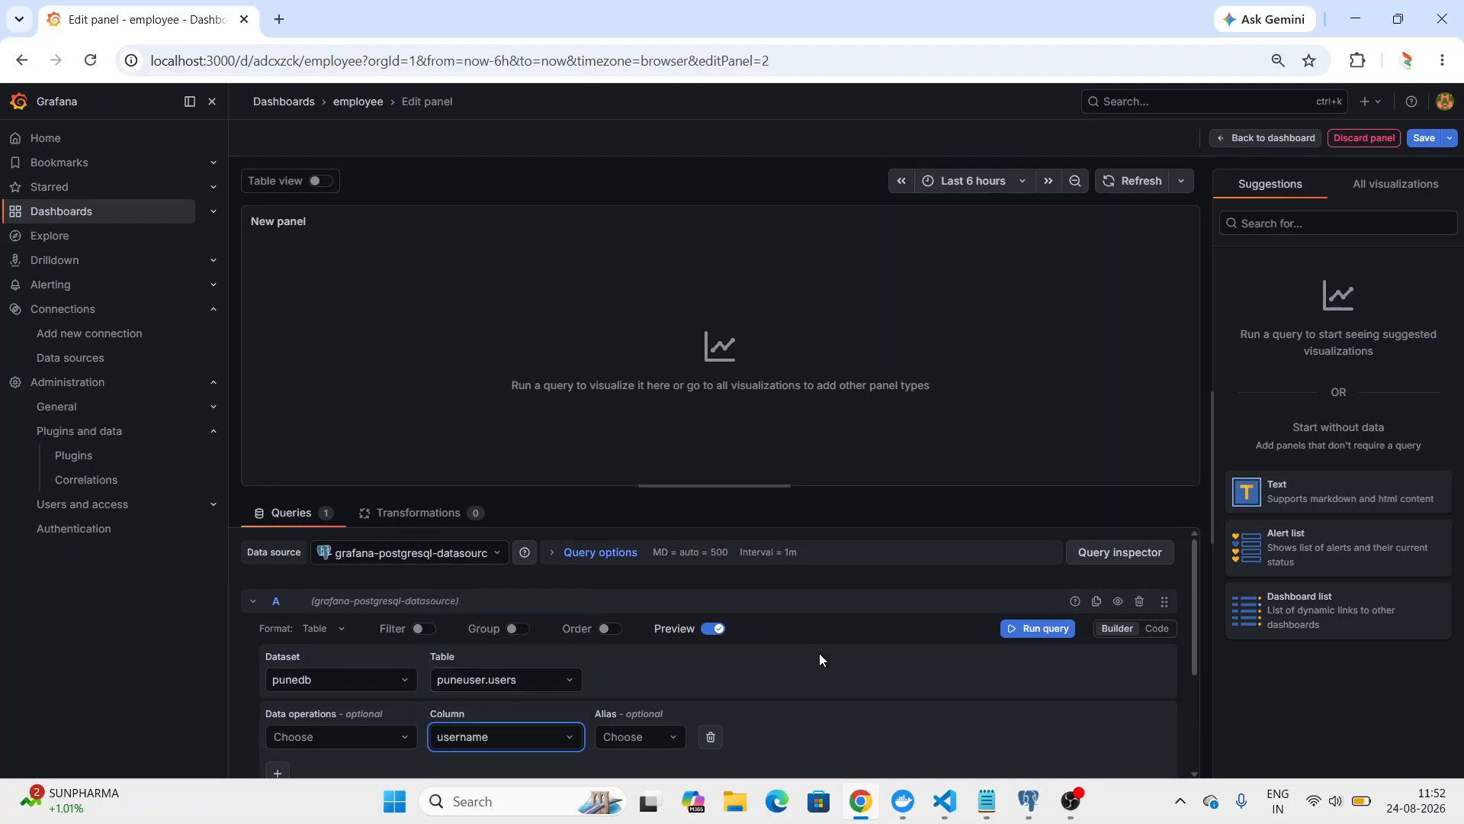
pyautogui.moveTo(1193, 594); pyautogui.dragTo(1187, 706)
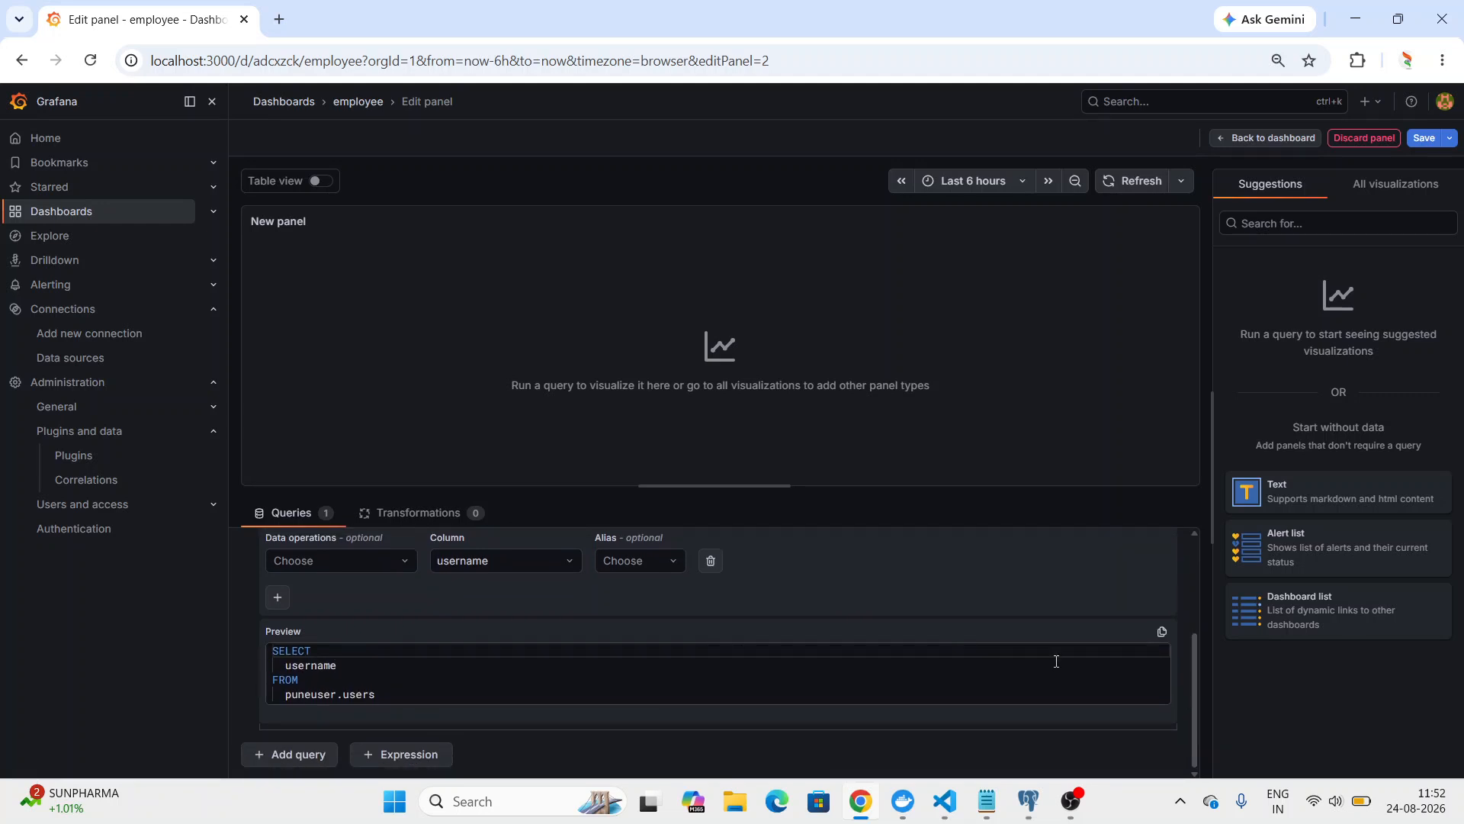
pyautogui.moveTo(1196, 705); pyautogui.dragTo(1201, 582)
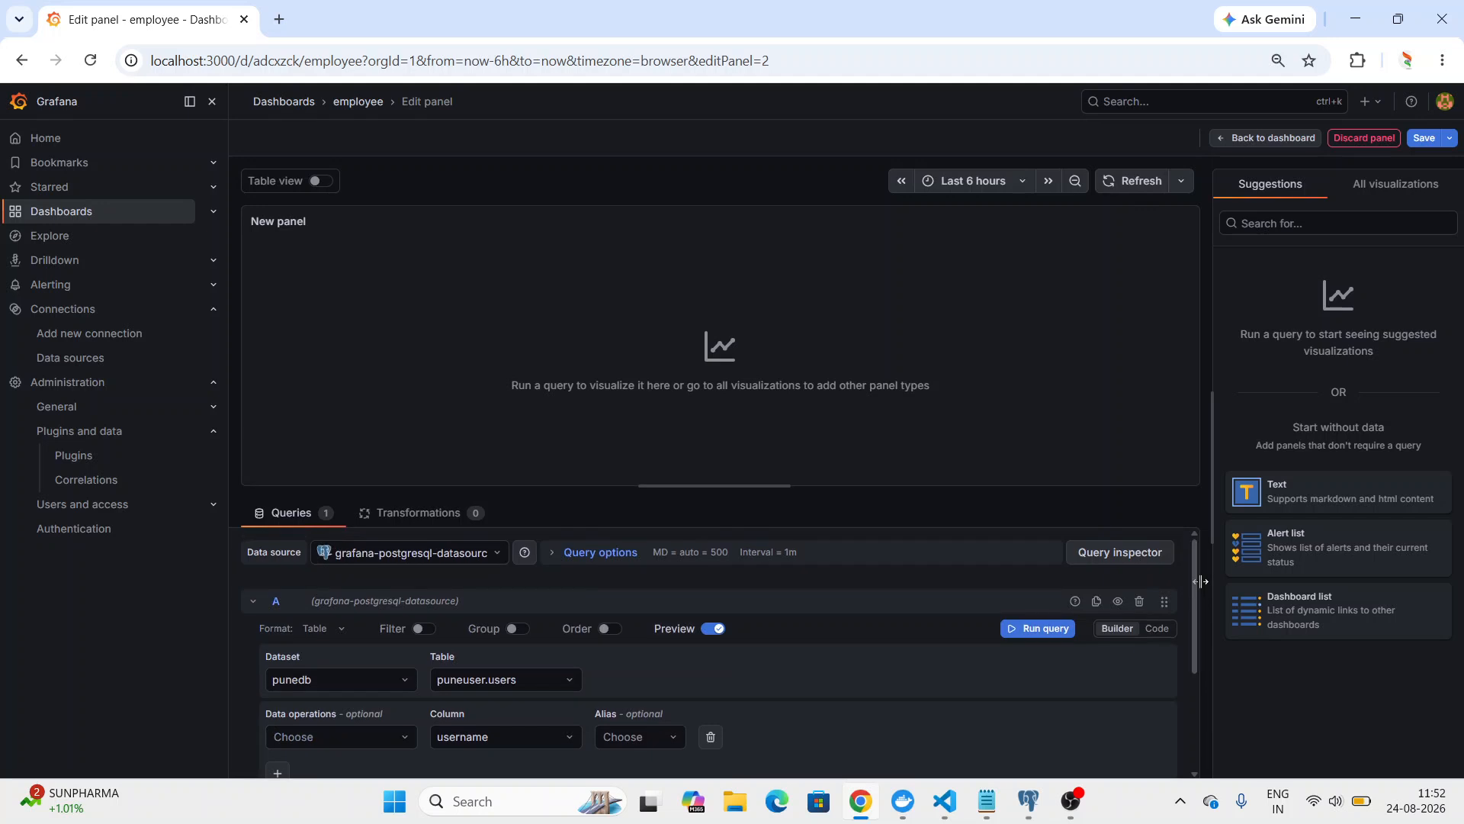
pyautogui.click(1034, 629)
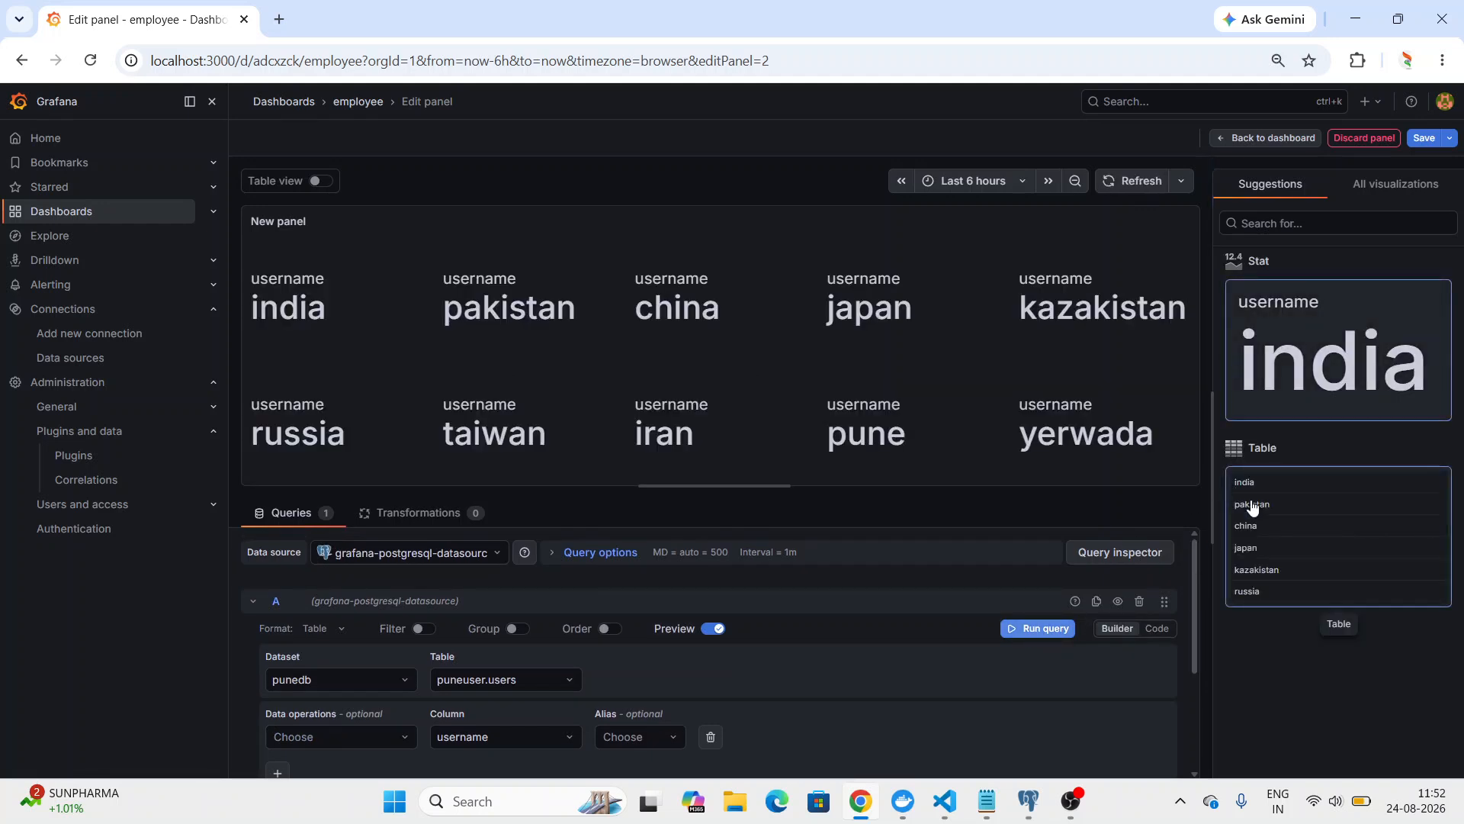
# Choose the suggested Stat visualization and title the panel "Users username".
pyautogui.click(1323, 319)
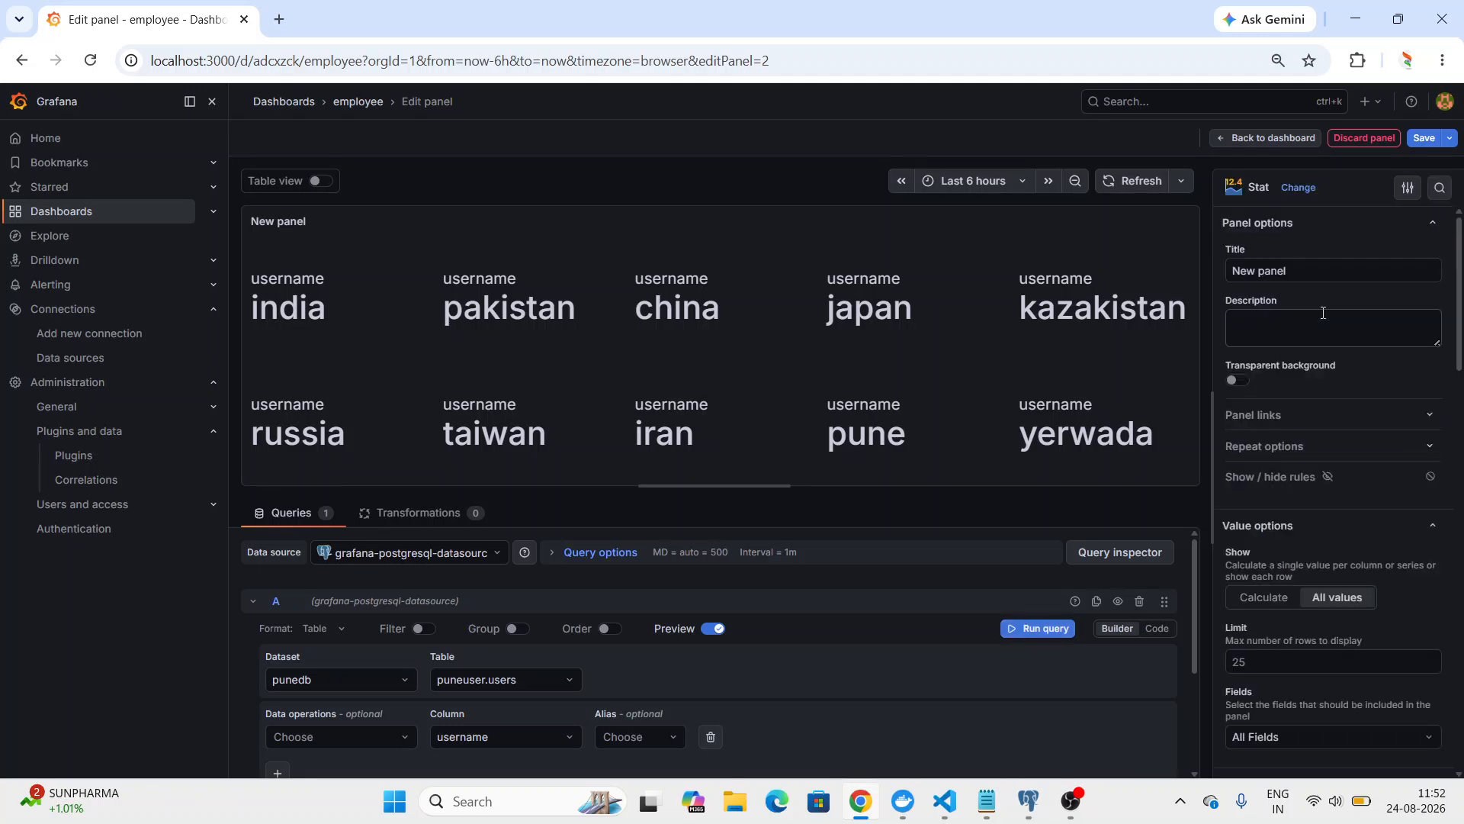
pyautogui.tripleClick(1304, 270)
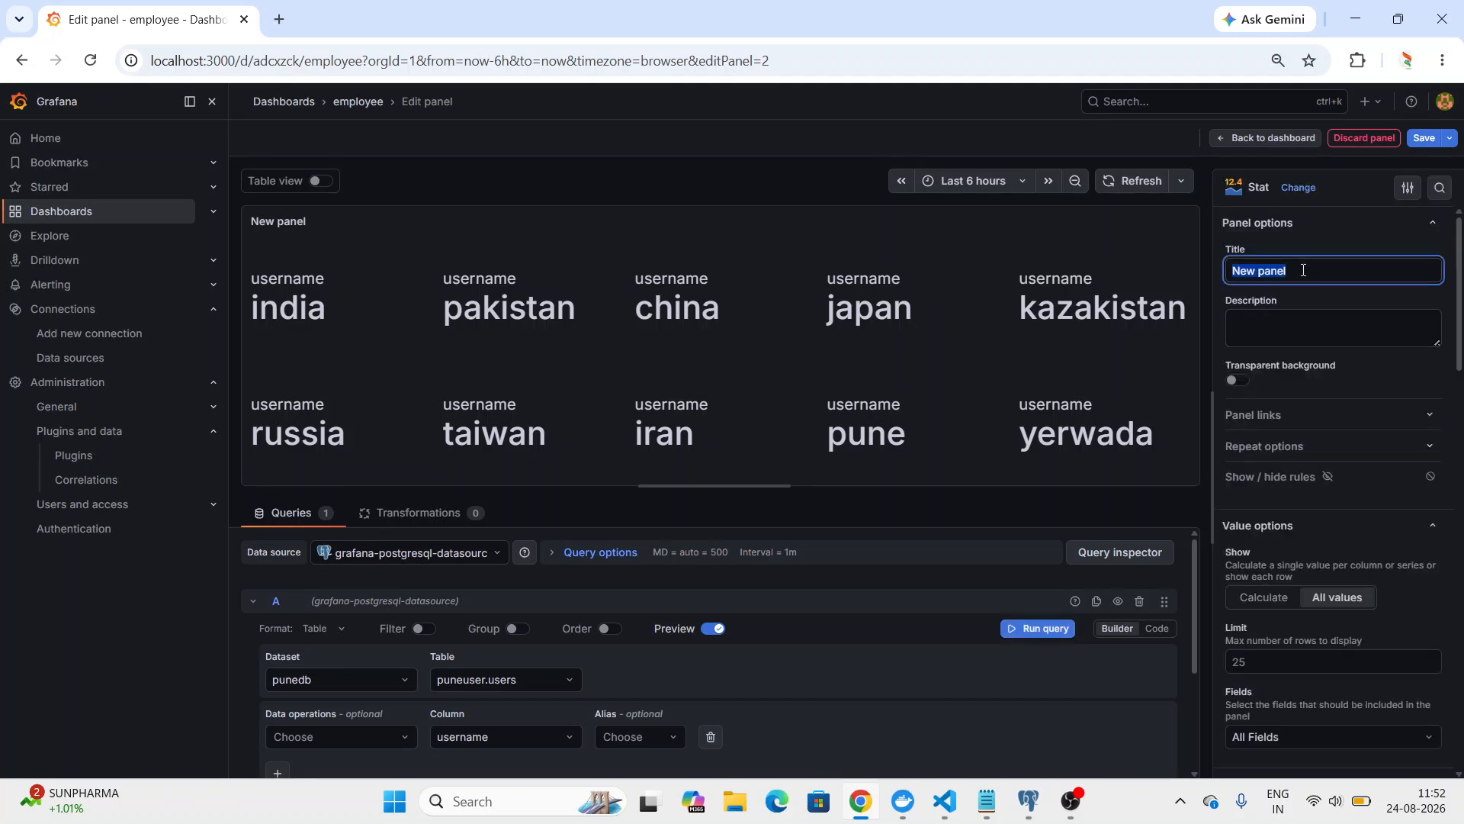
pyautogui.write('Users')
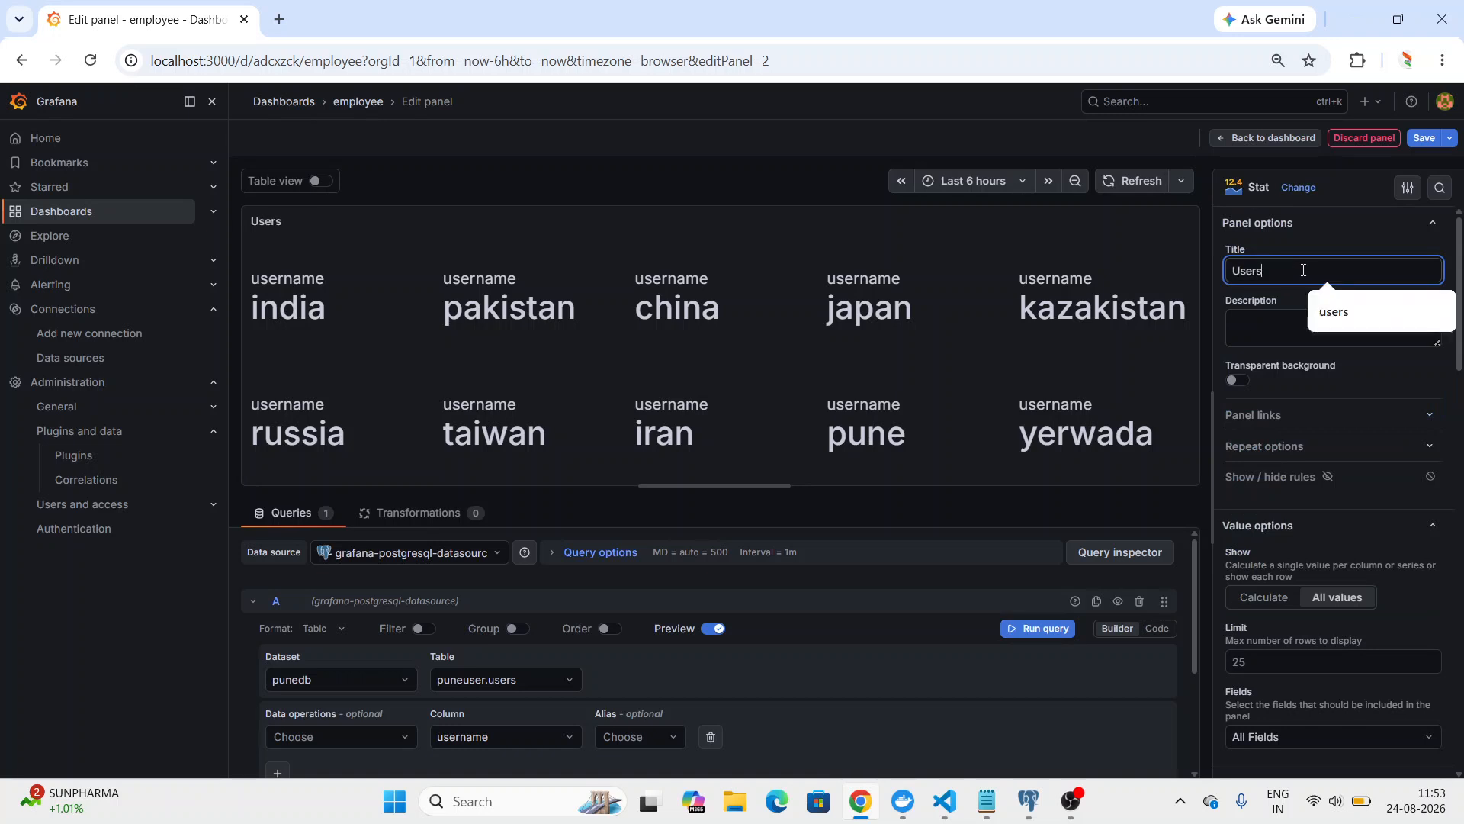
pyautogui.write(' username')
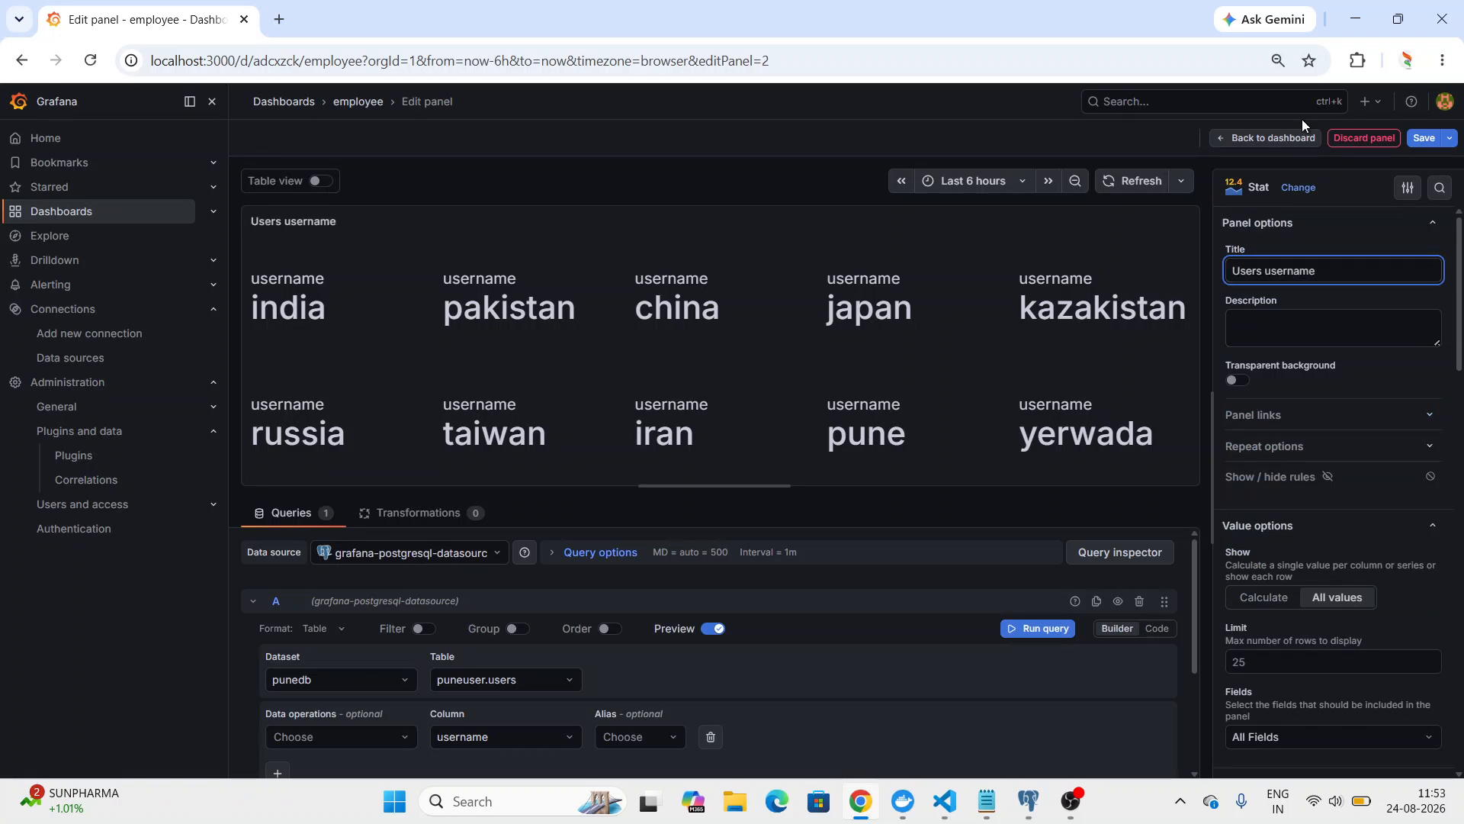
# Change the panel's visualization to Gauge and then to Table, and toggle the transparent background on and back off.
pyautogui.click(1298, 188)
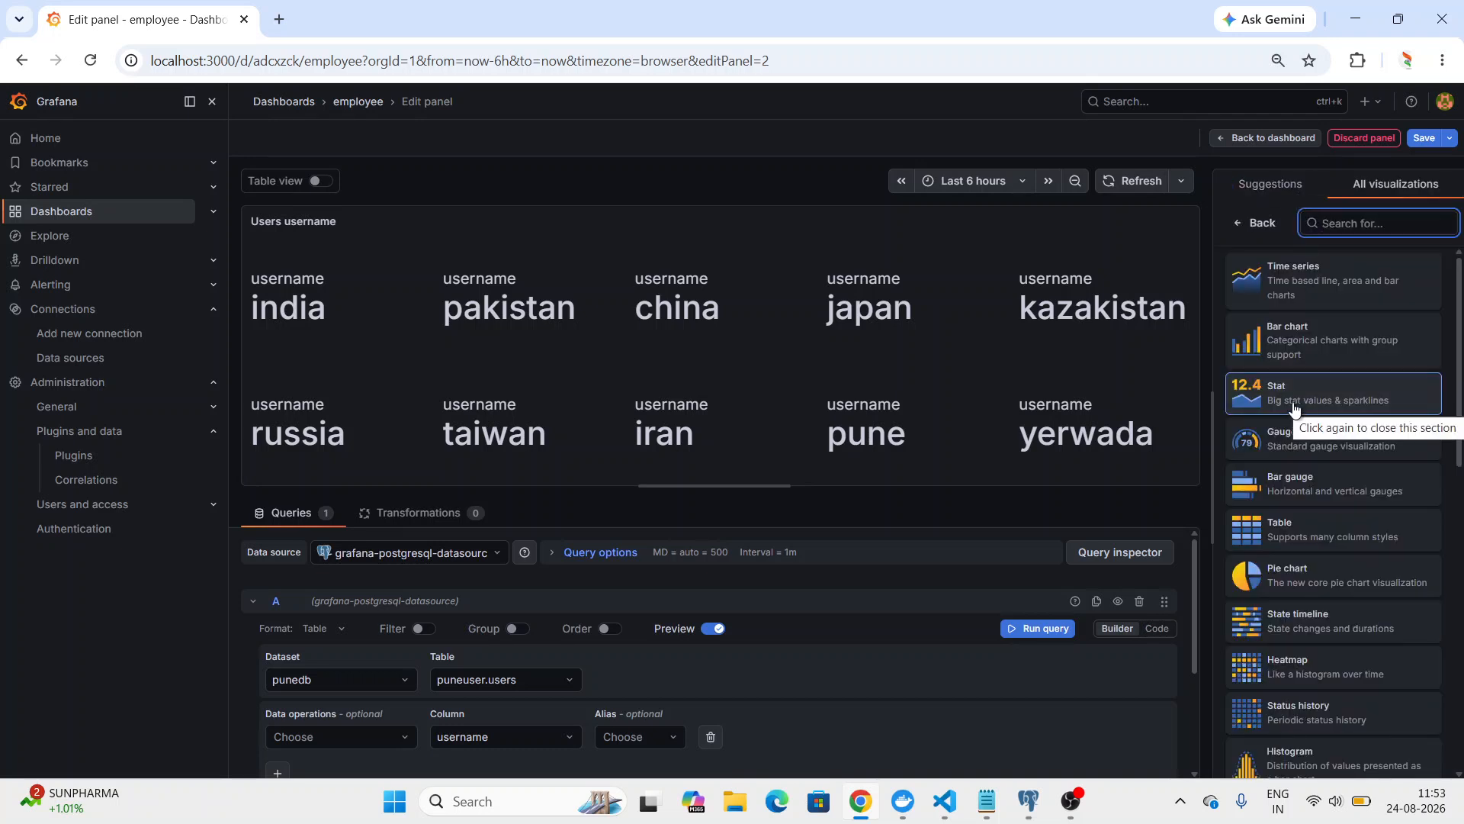
pyautogui.click(1294, 437)
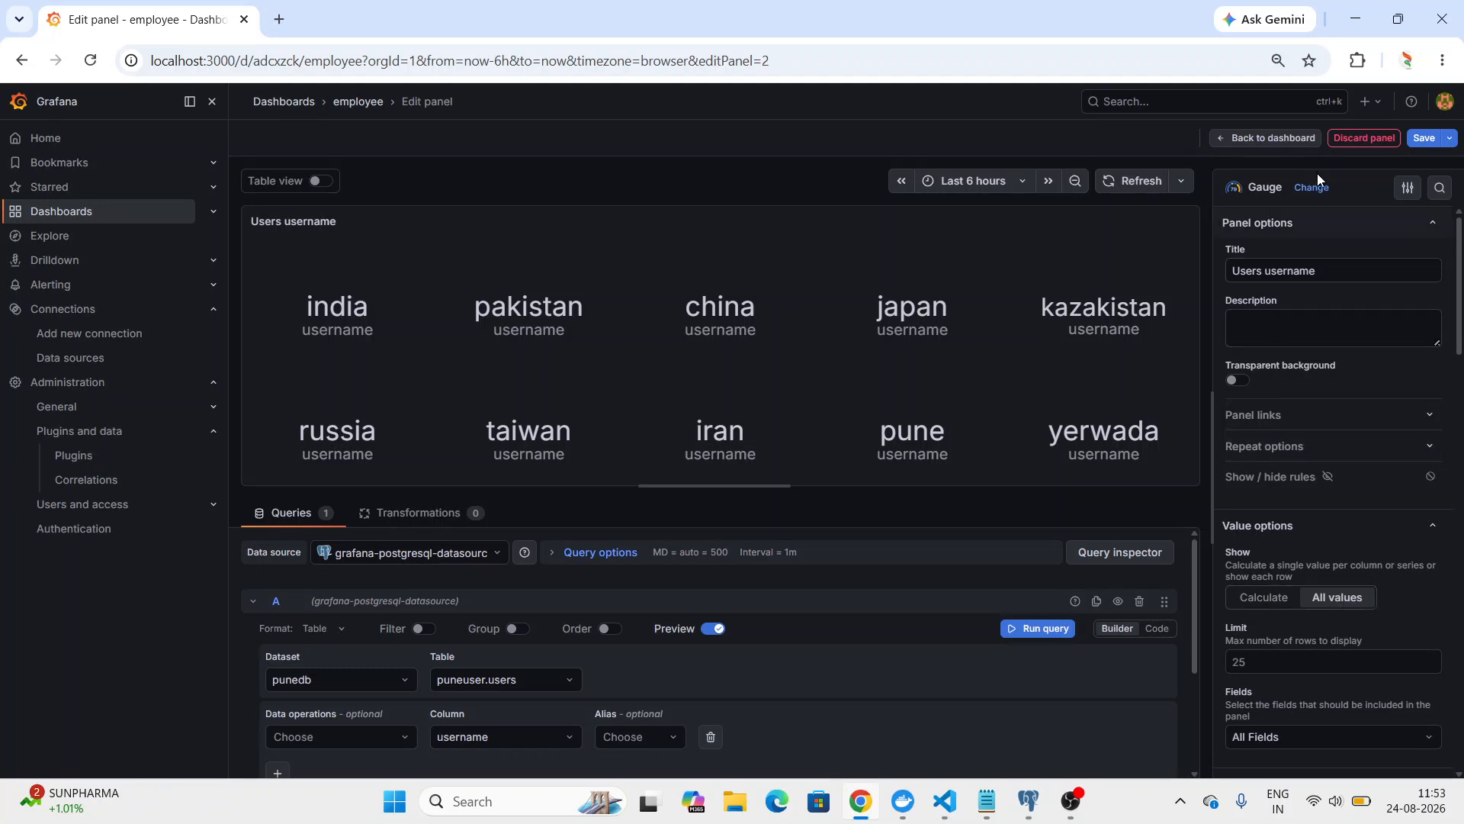
pyautogui.click(1314, 192)
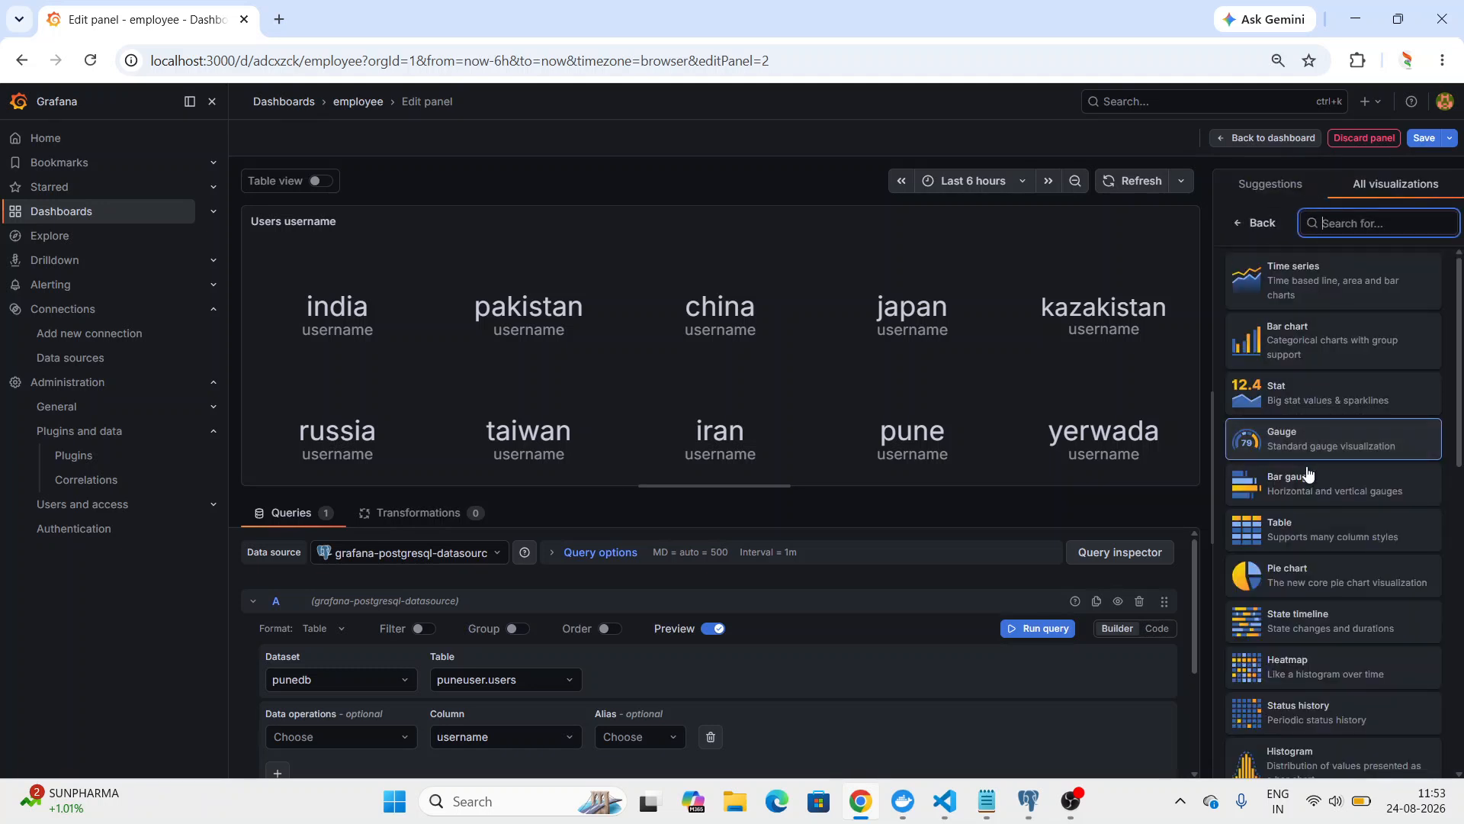
pyautogui.click(1299, 534)
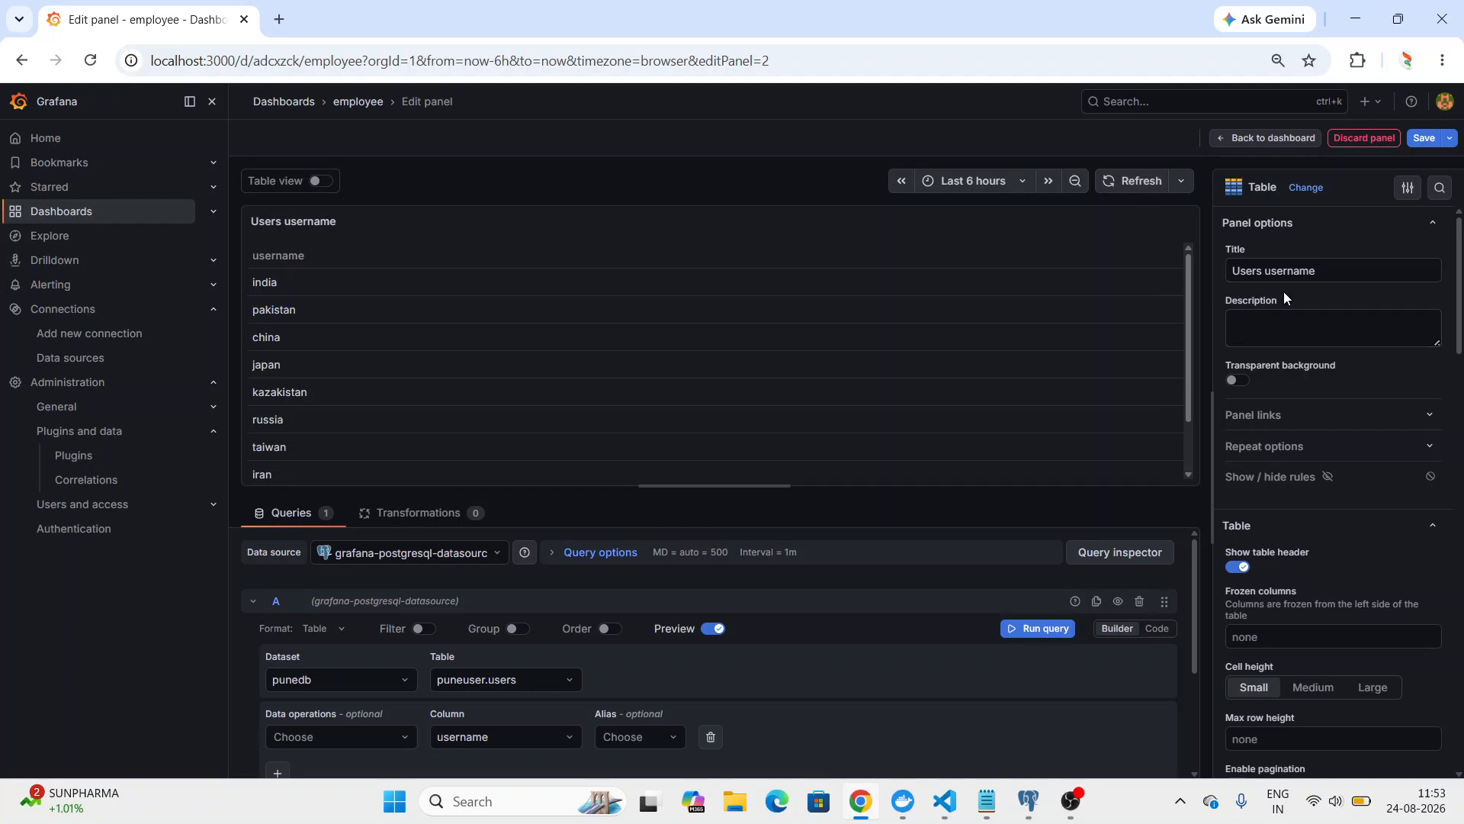
pyautogui.click(1236, 381)
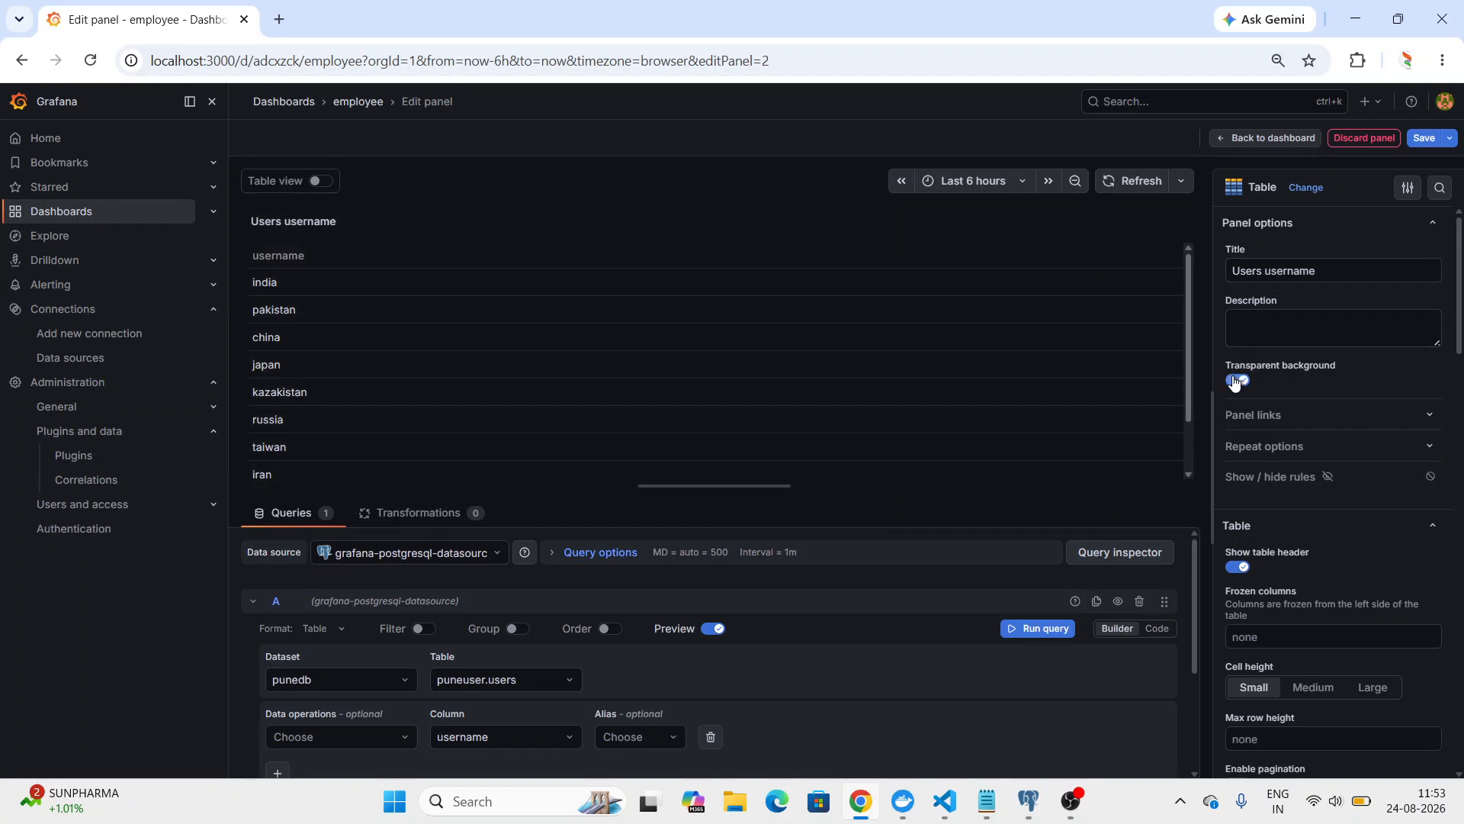
pyautogui.click(1235, 381)
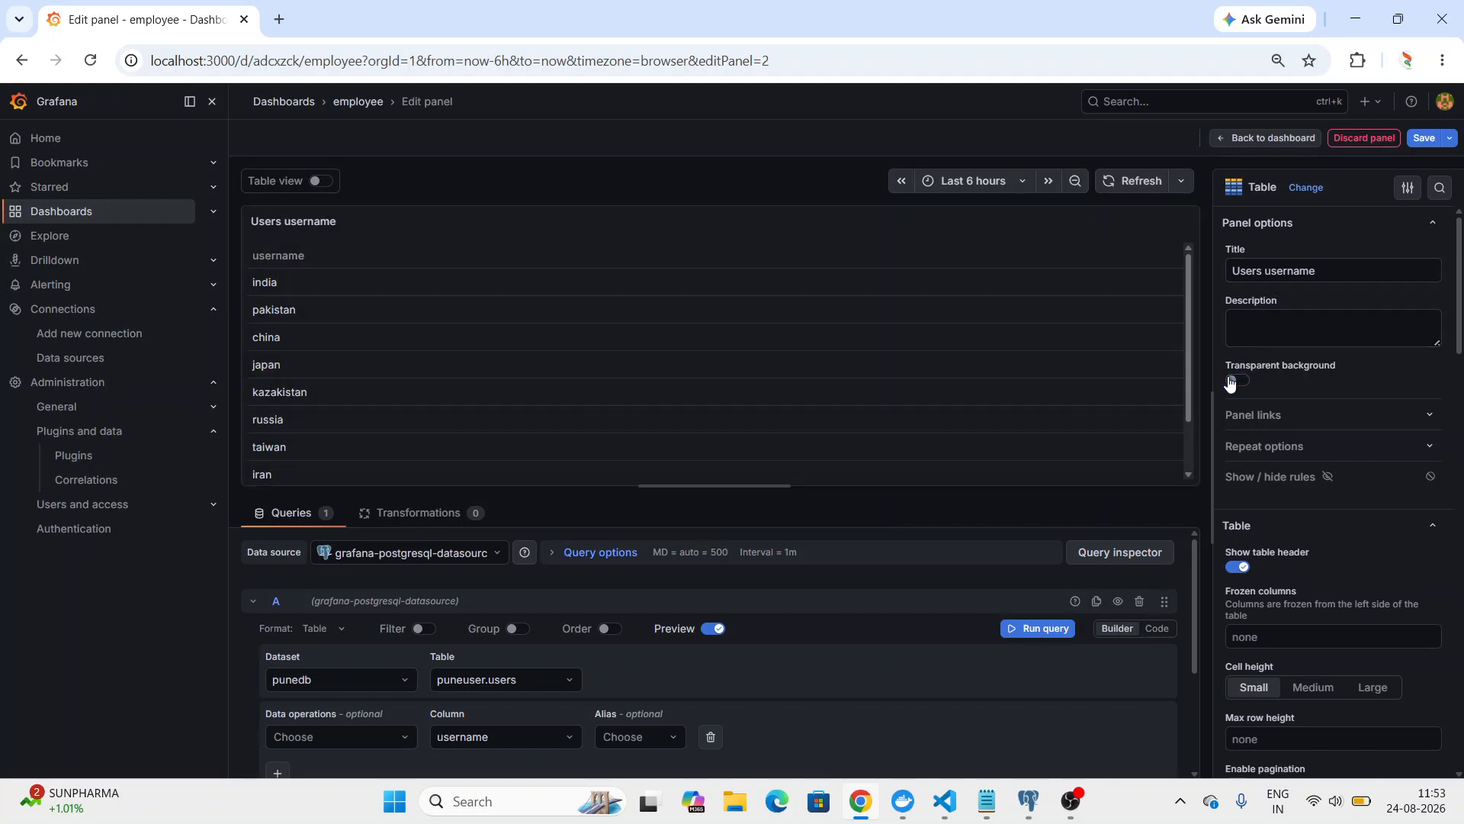
# Try the Pie chart visualization with all values shown for the username panel, and switch back to Table.
pyautogui.click(1305, 187)
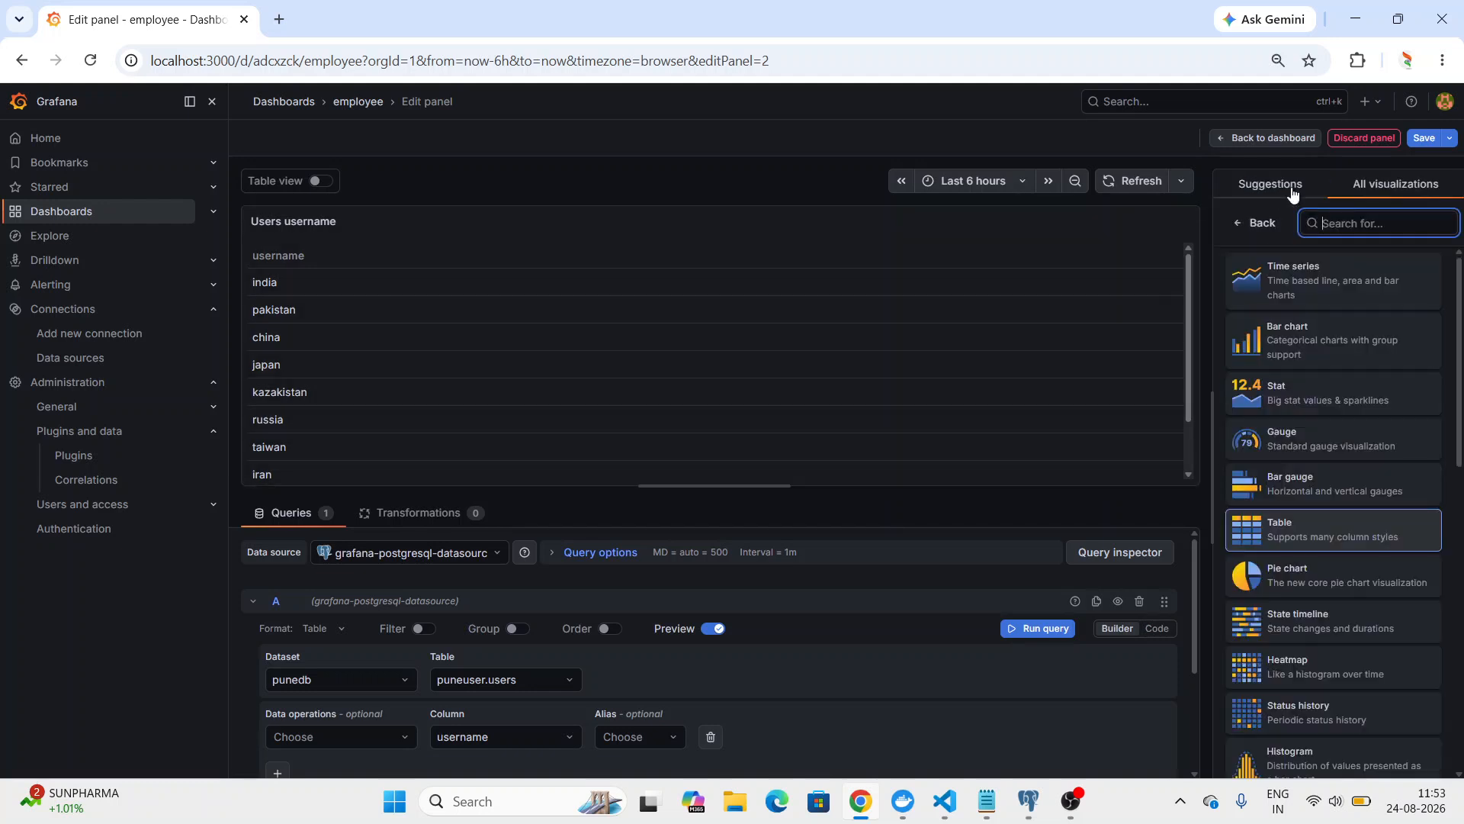
pyautogui.click(1318, 583)
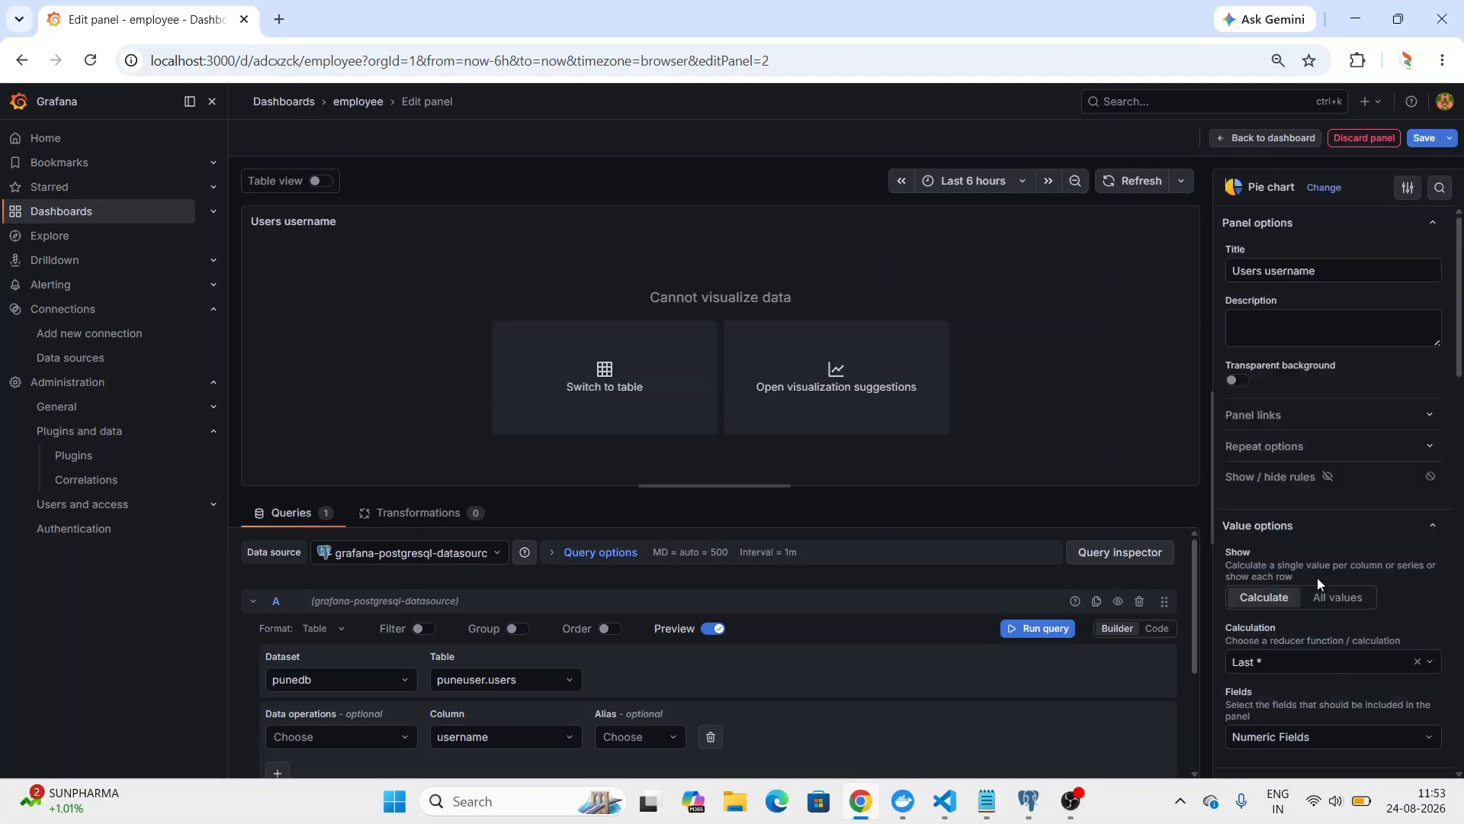
pyautogui.click(1325, 603)
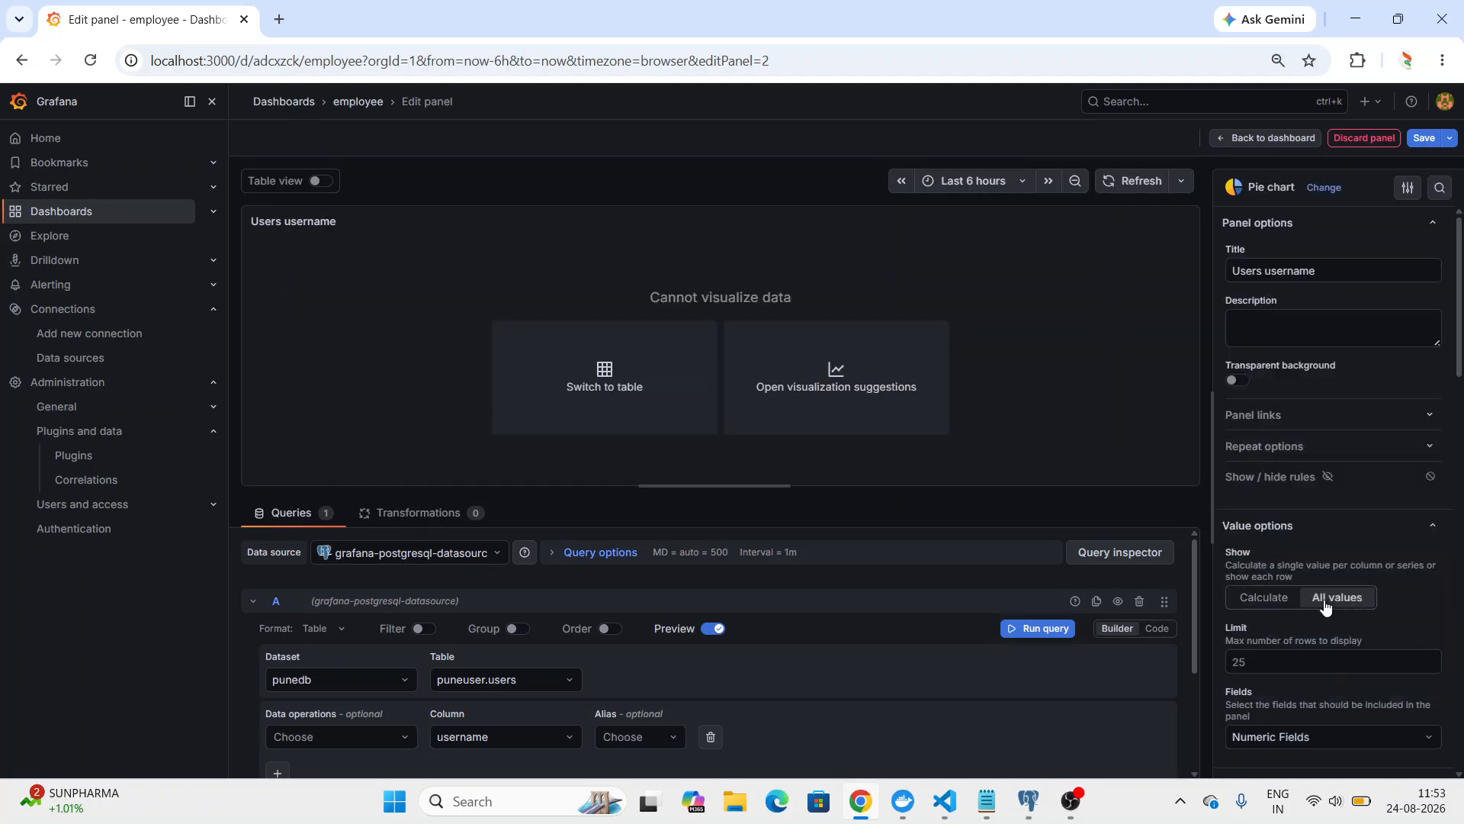
pyautogui.click(1323, 191)
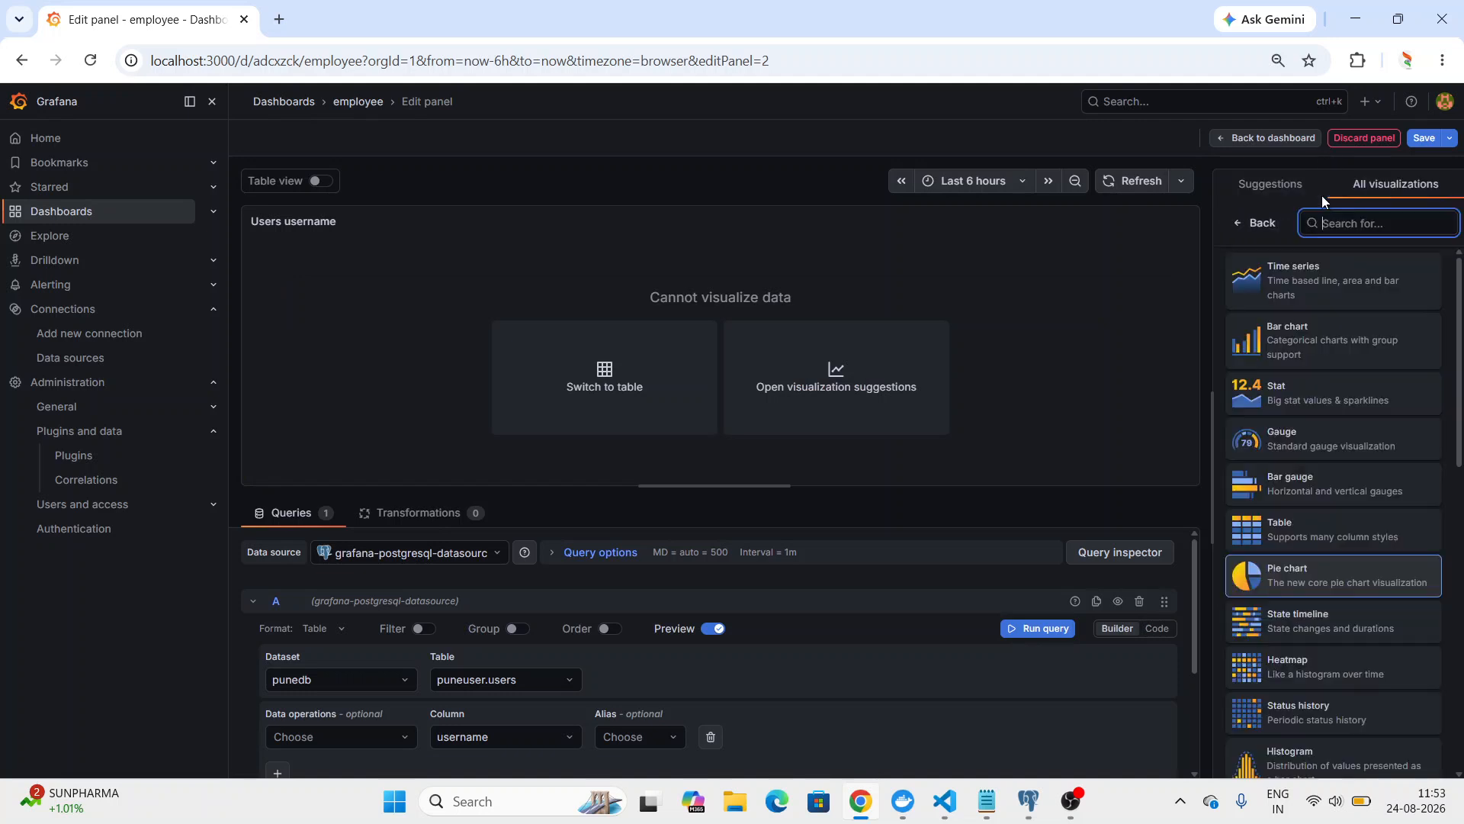
pyautogui.click(1459, 413)
pyautogui.click(1311, 529)
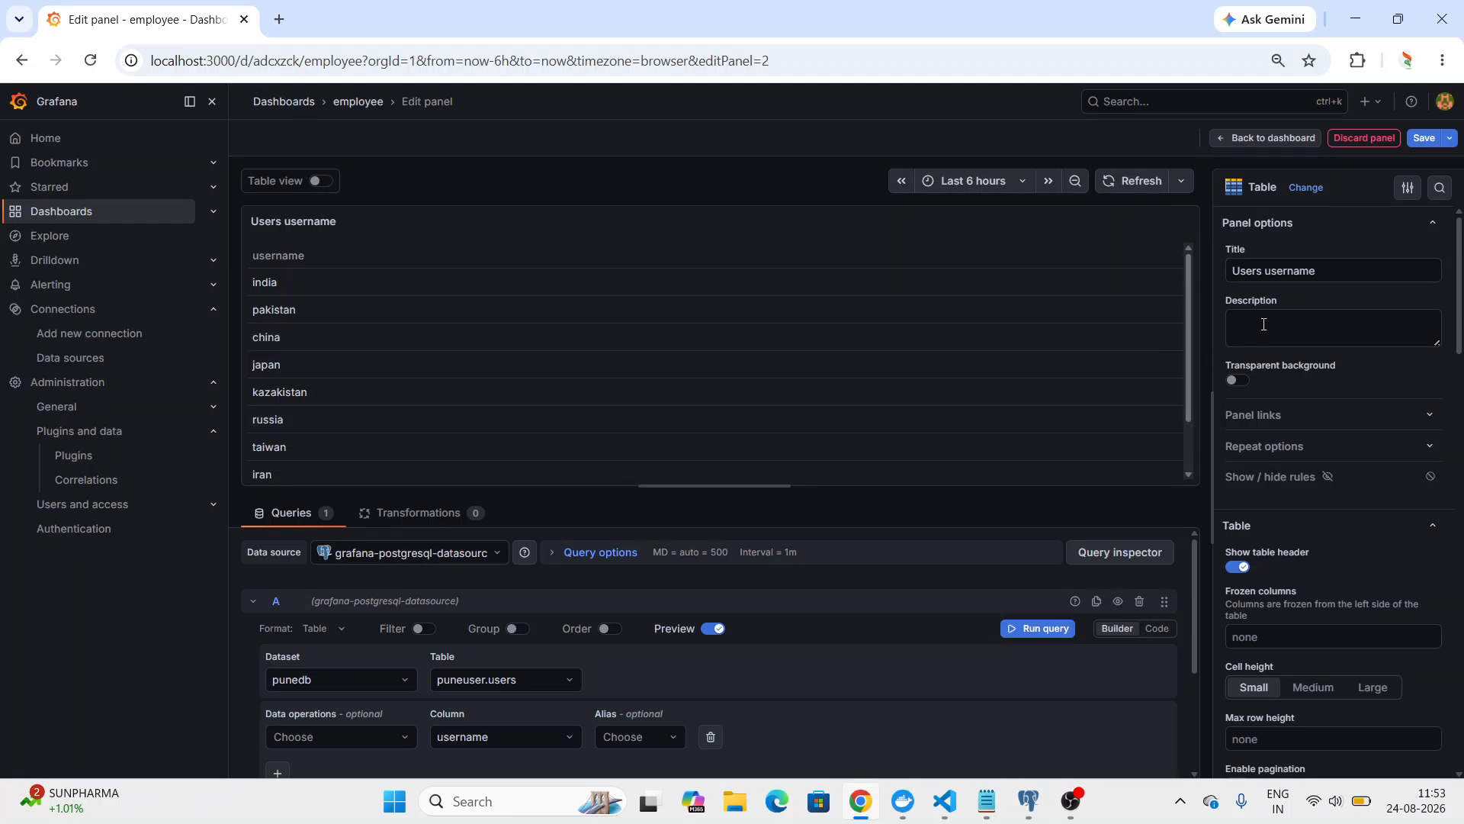
# Save the employee dashboard with the username table panel and return to the dashboard view.
pyautogui.click(1423, 137)
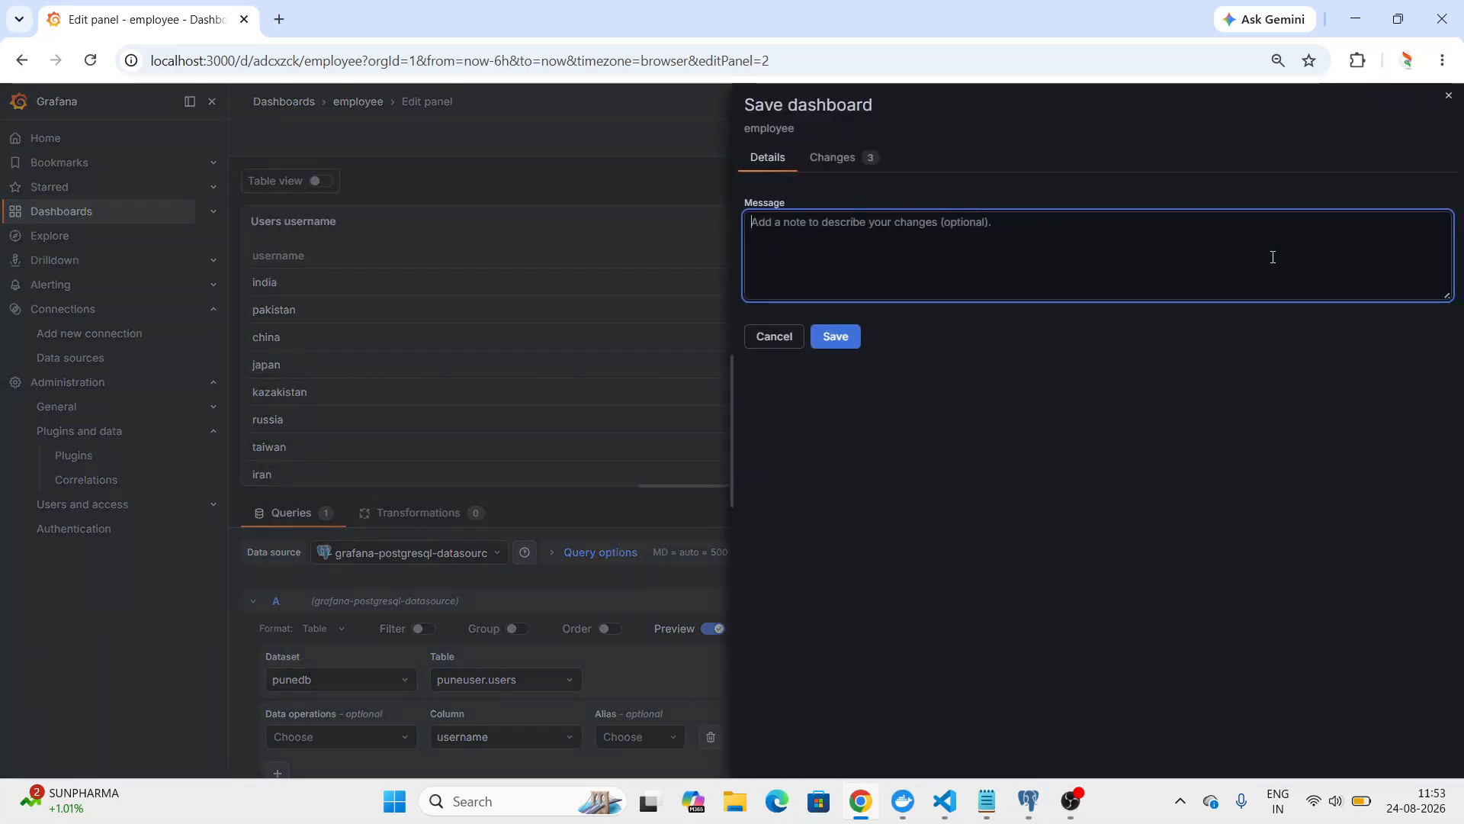
pyautogui.click(835, 336)
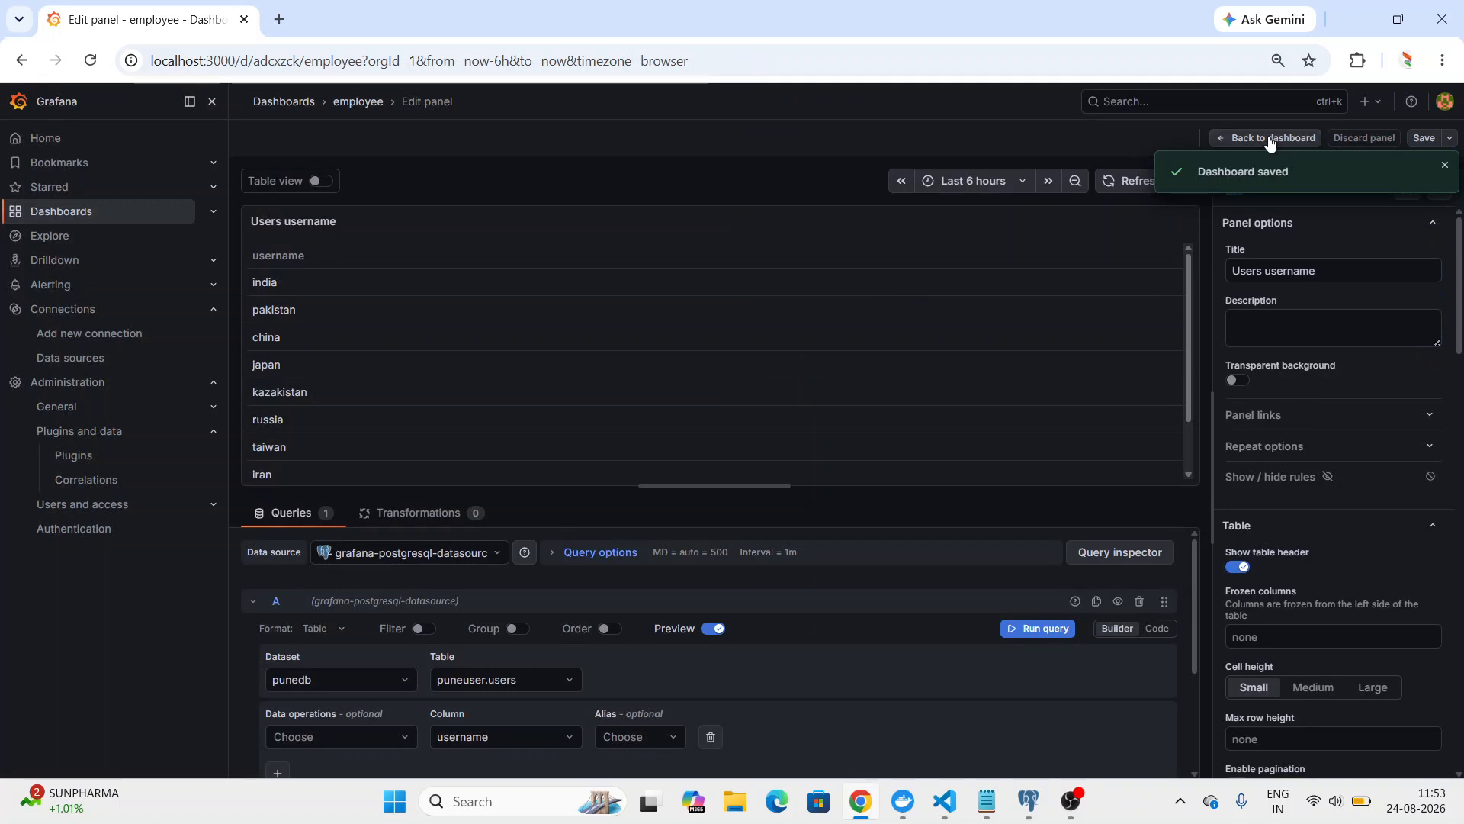
pyautogui.click(1271, 142)
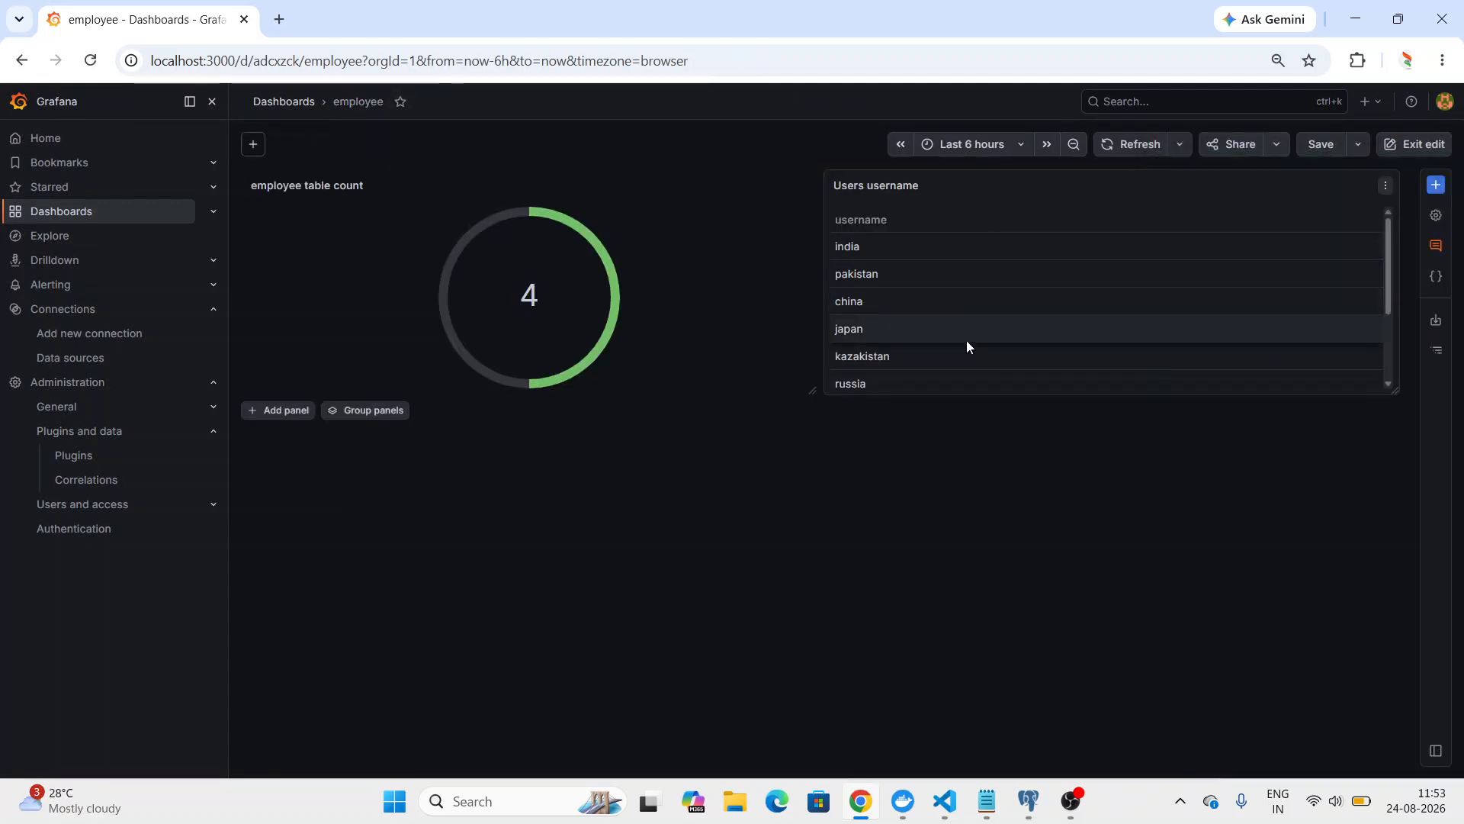
# Change the employee dashboard's layout to Auto, accepting the reset of panel positions and sizes, and close the dashboard options.
pyautogui.click(1388, 263)
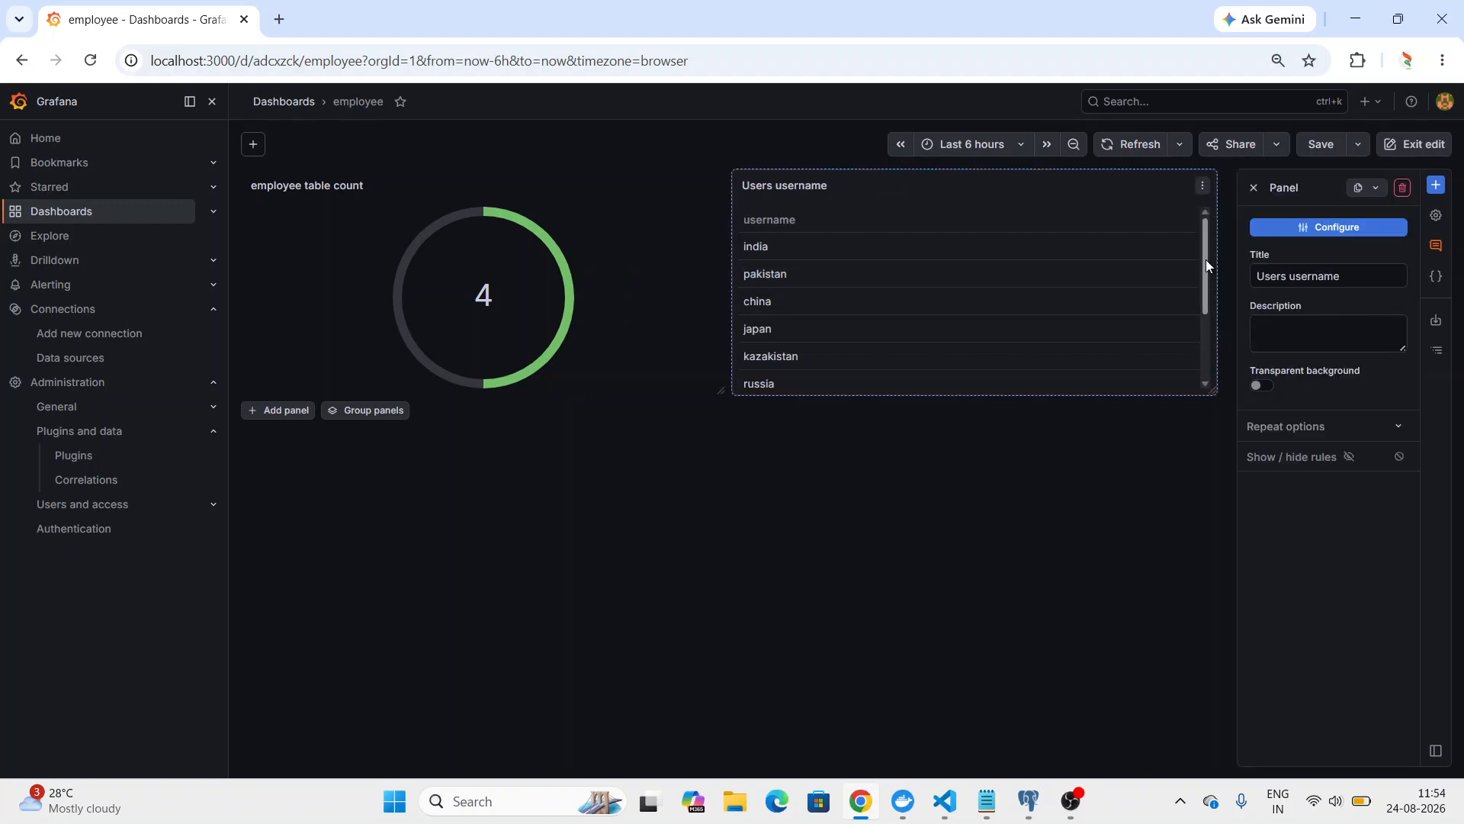
pyautogui.moveTo(1205, 261); pyautogui.dragTo(1205, 148)
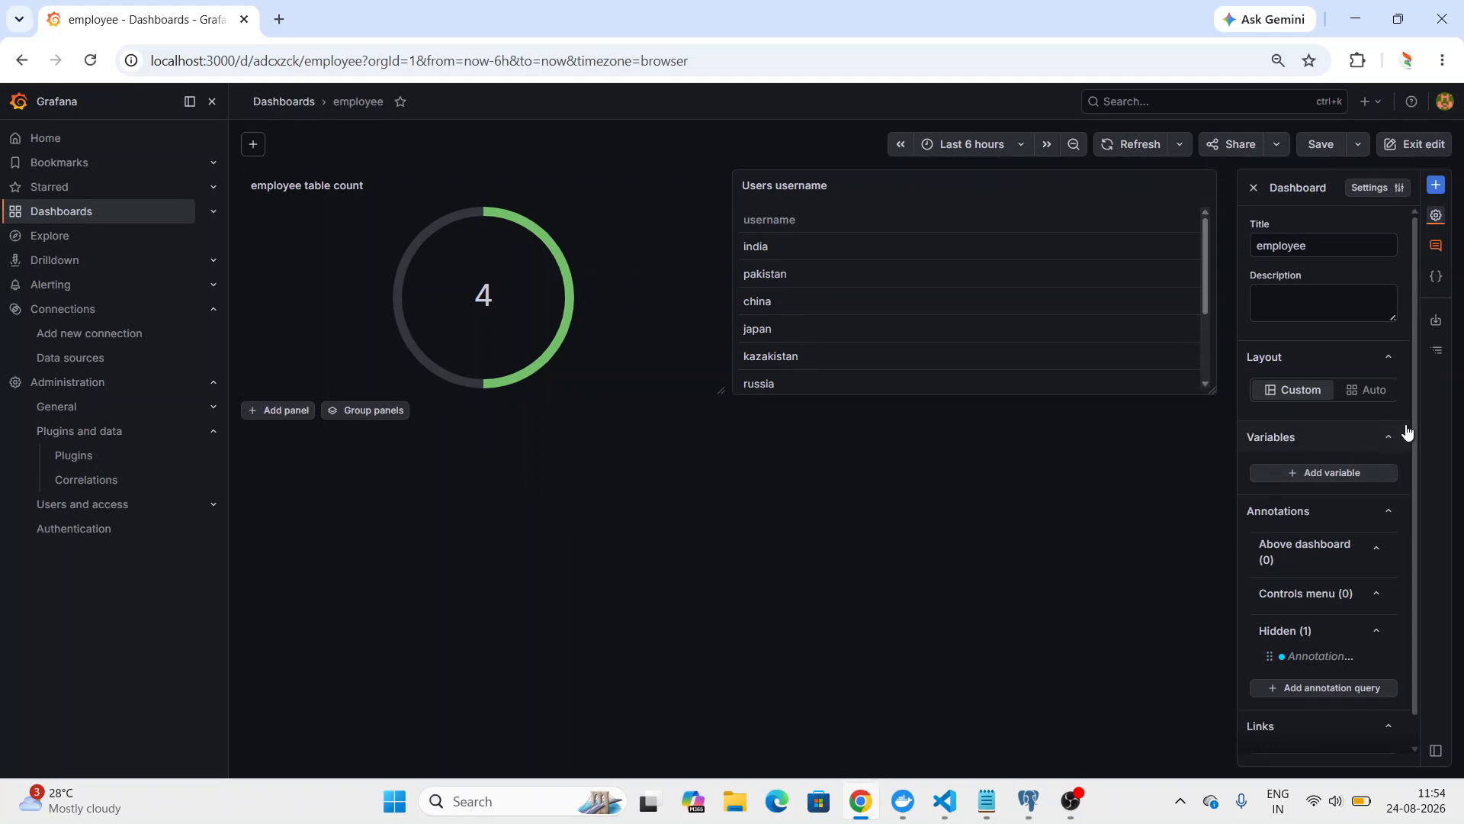
pyautogui.moveTo(1415, 424); pyautogui.dragTo(1408, 345)
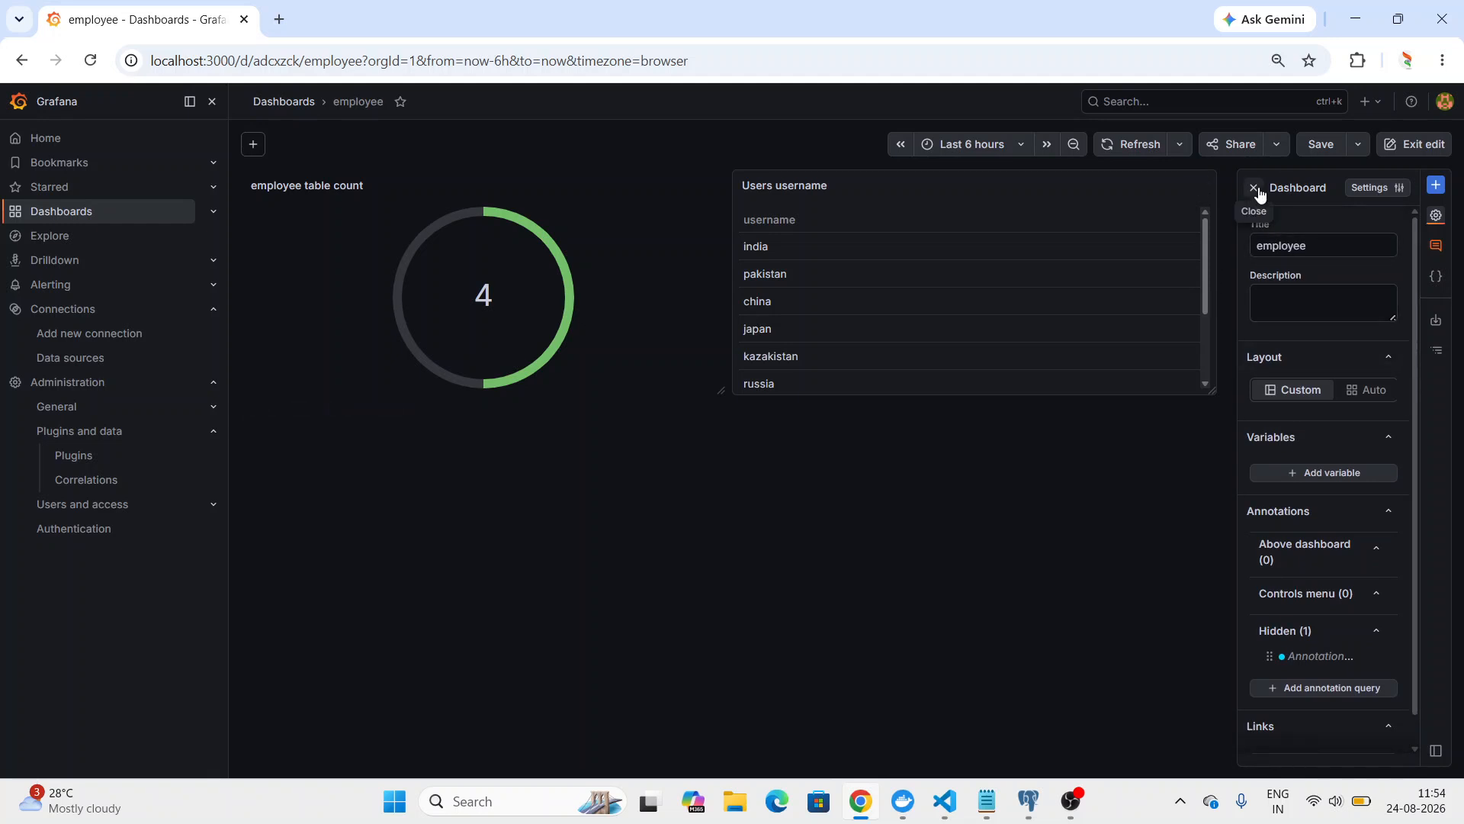
pyautogui.click(1351, 391)
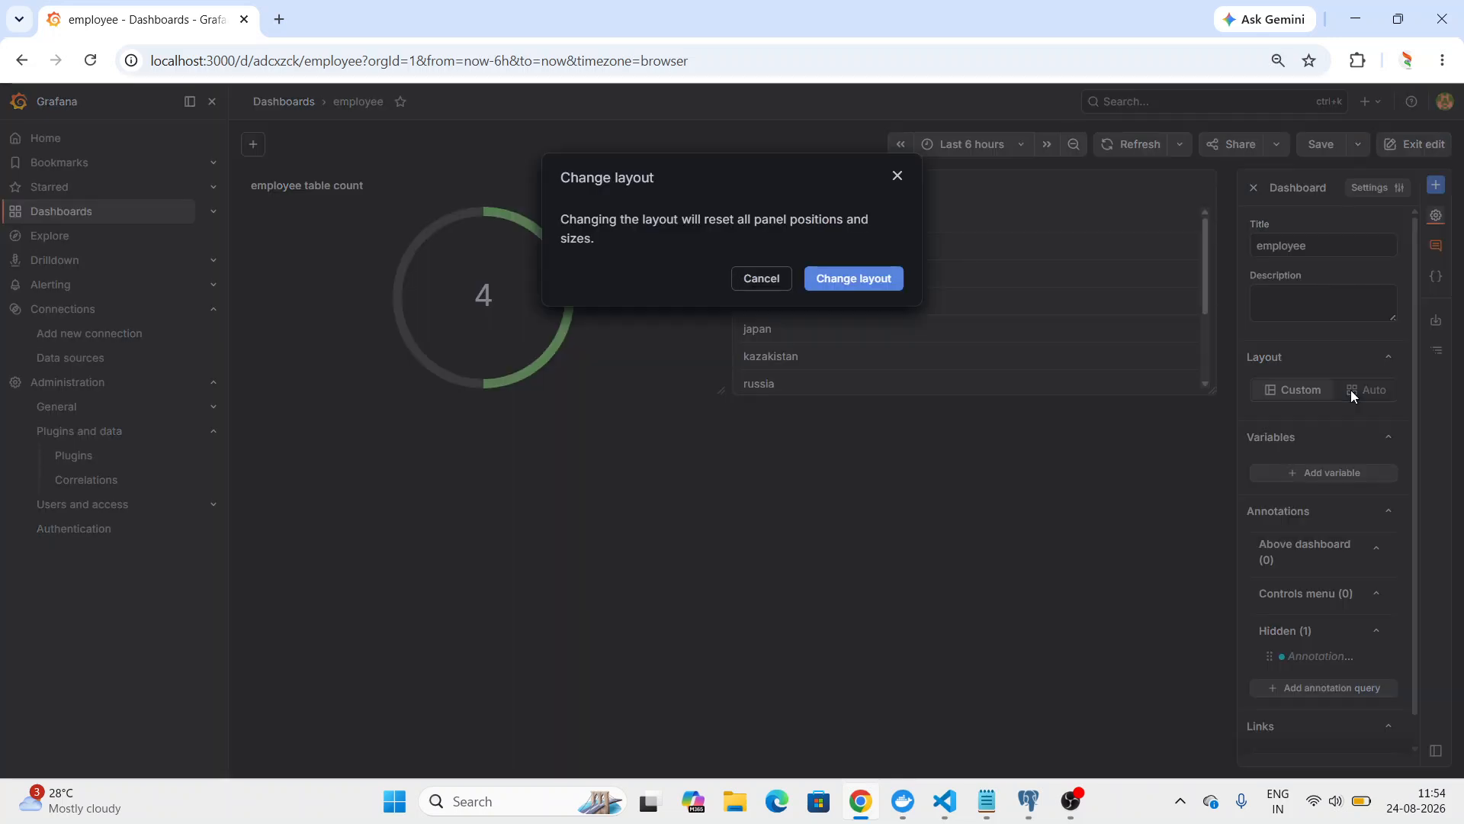
pyautogui.click(883, 277)
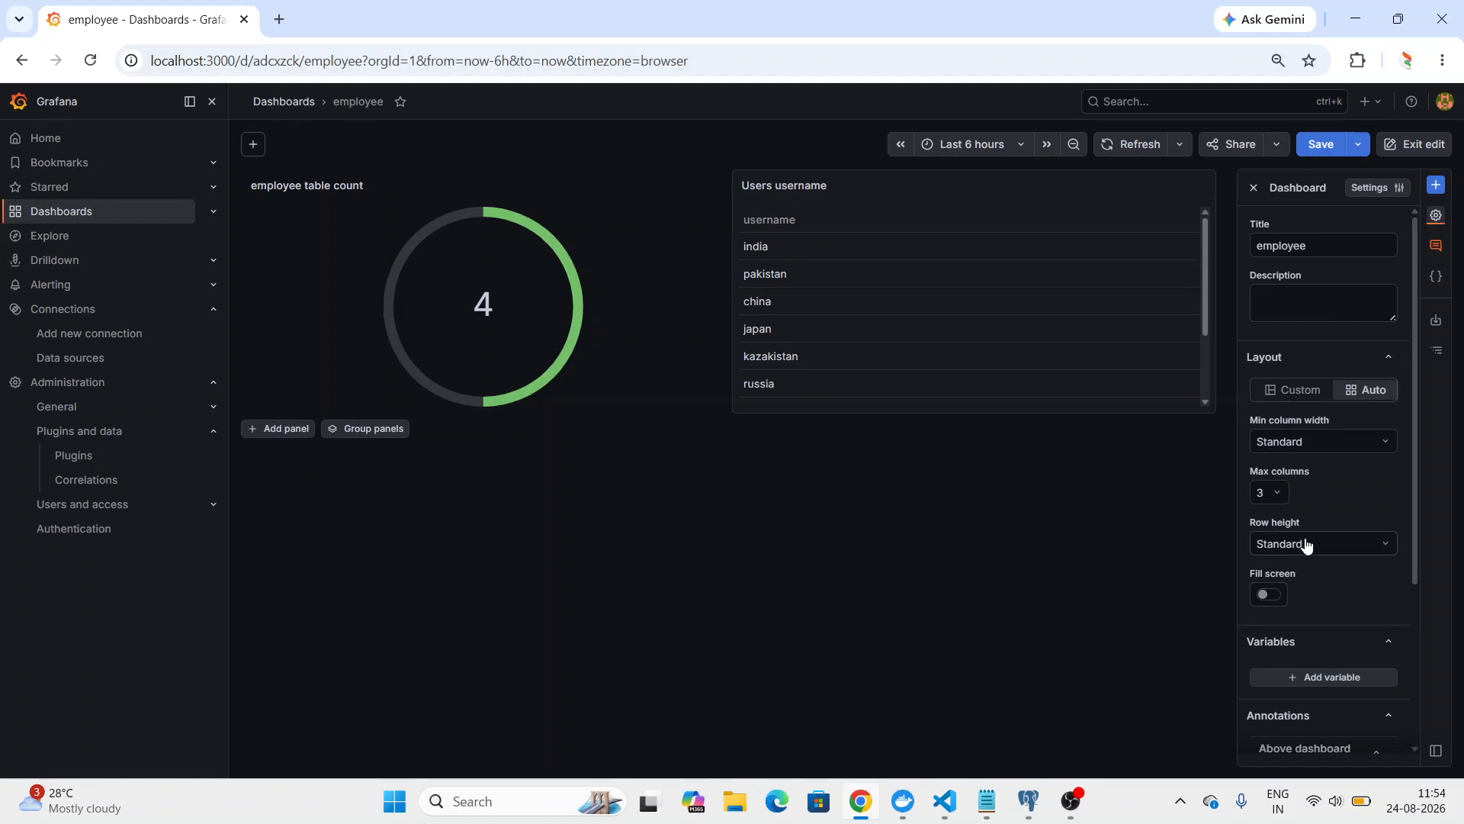
pyautogui.click(1253, 187)
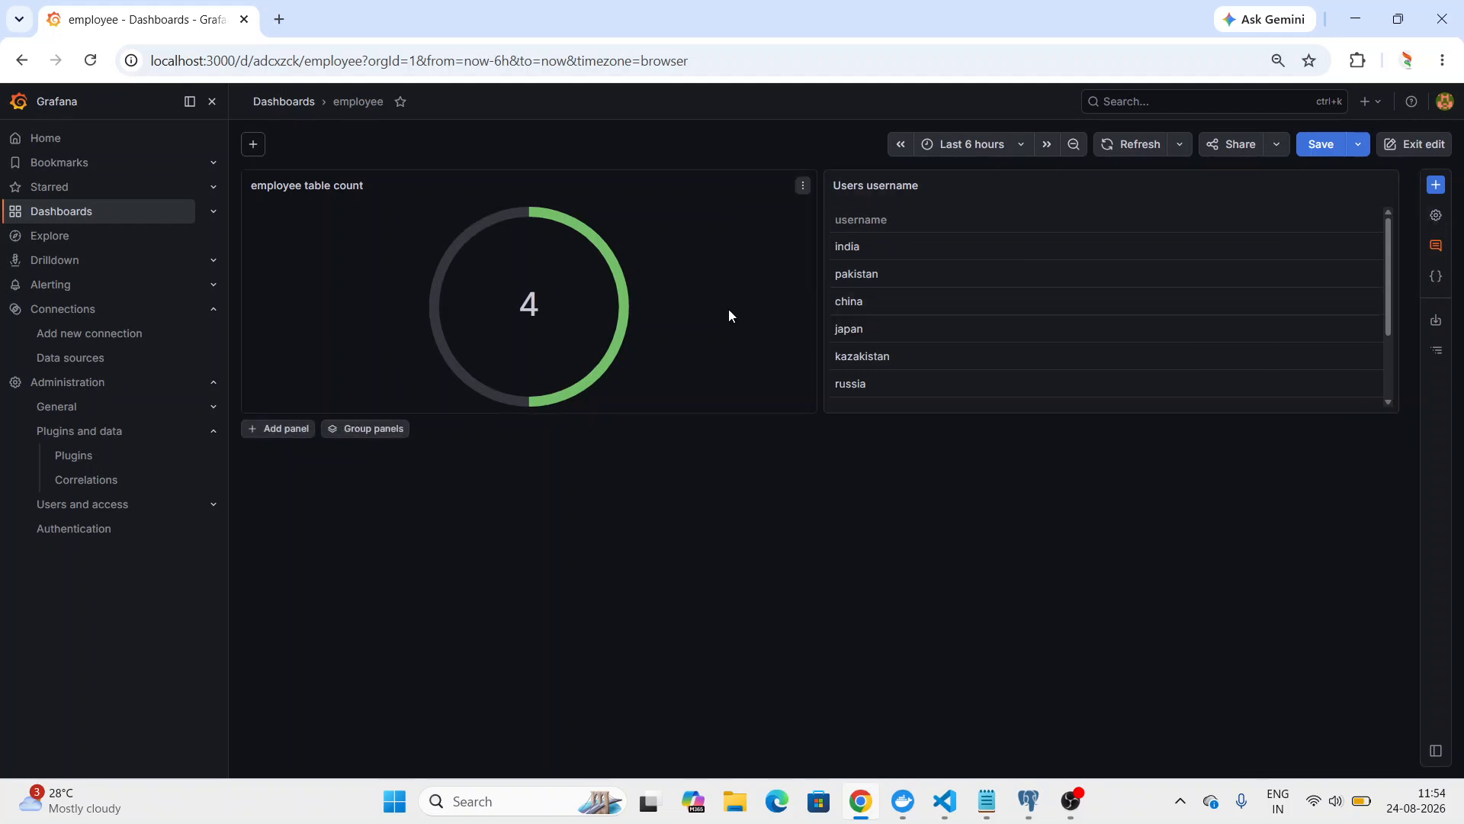
# Add a third panel and set its query to the population_in_crores column of the puneuser.state_populations table.
pyautogui.click(294, 432)
pyautogui.click(437, 542)
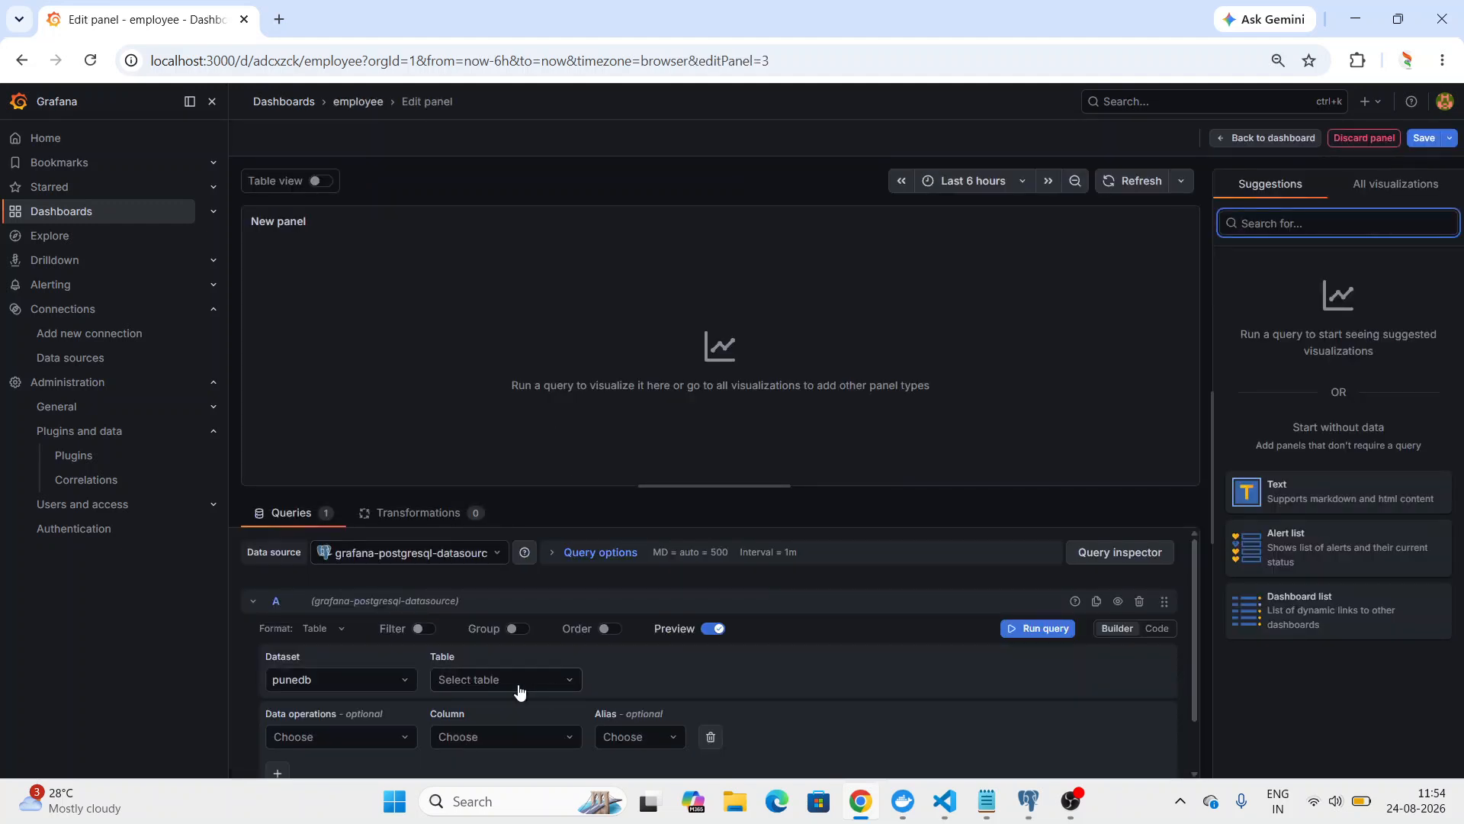
pyautogui.click(519, 684)
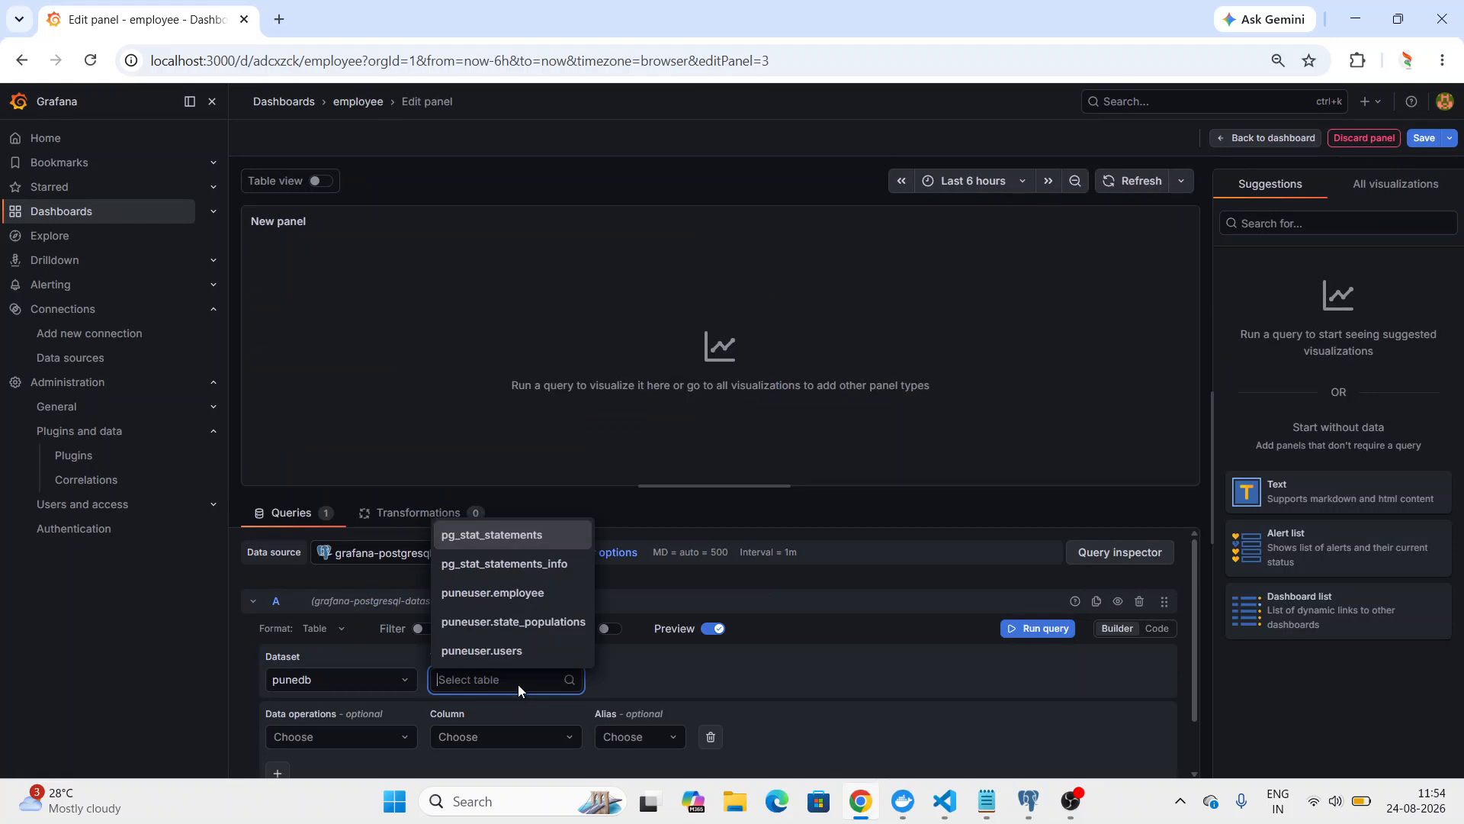
pyautogui.click(513, 621)
pyautogui.click(533, 738)
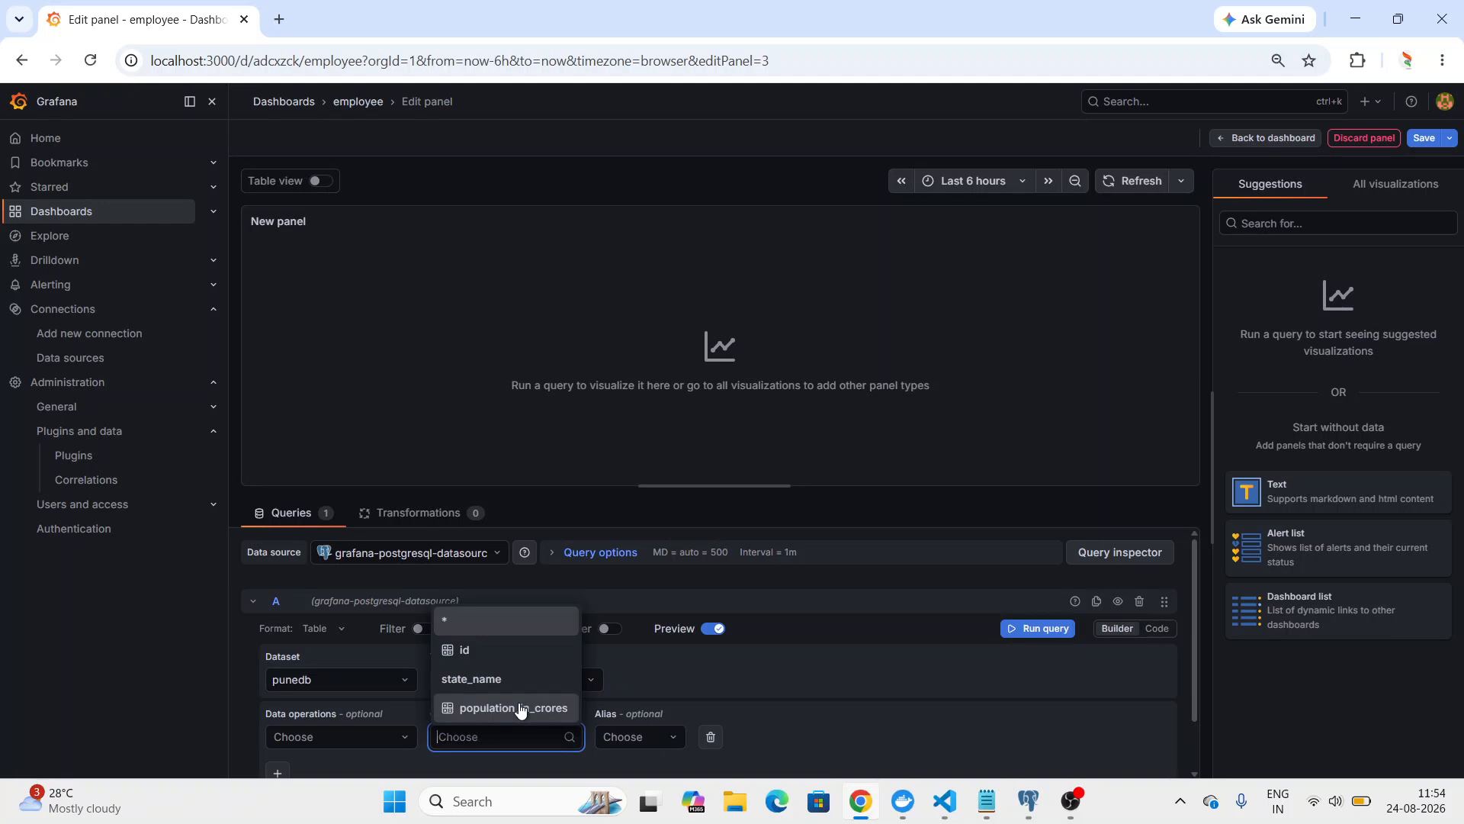
pyautogui.click(520, 709)
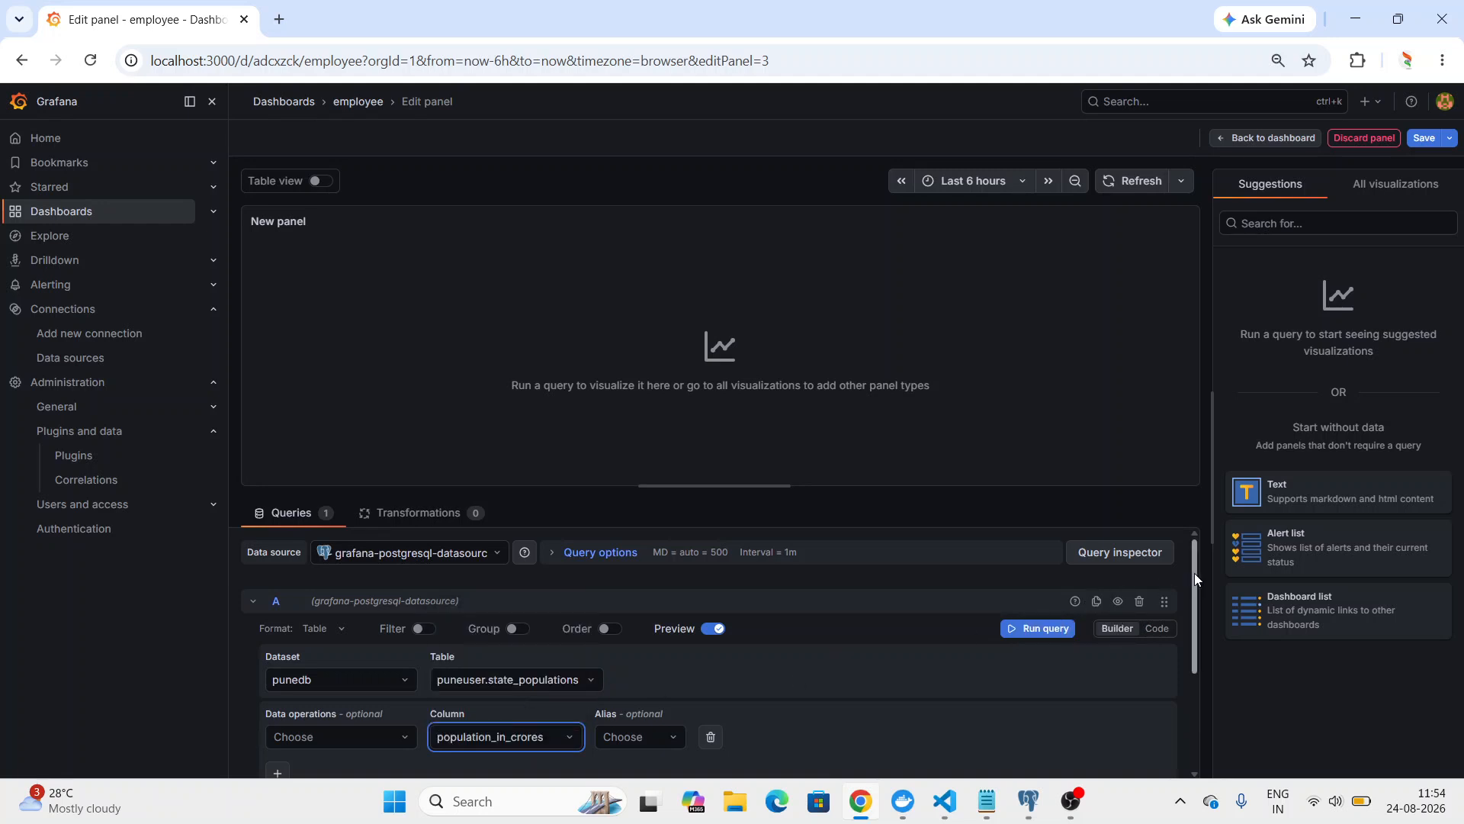
# Add the state_name column as a second column in the new panel's query and run the query.
pyautogui.moveTo(1195, 573); pyautogui.dragTo(1191, 647)
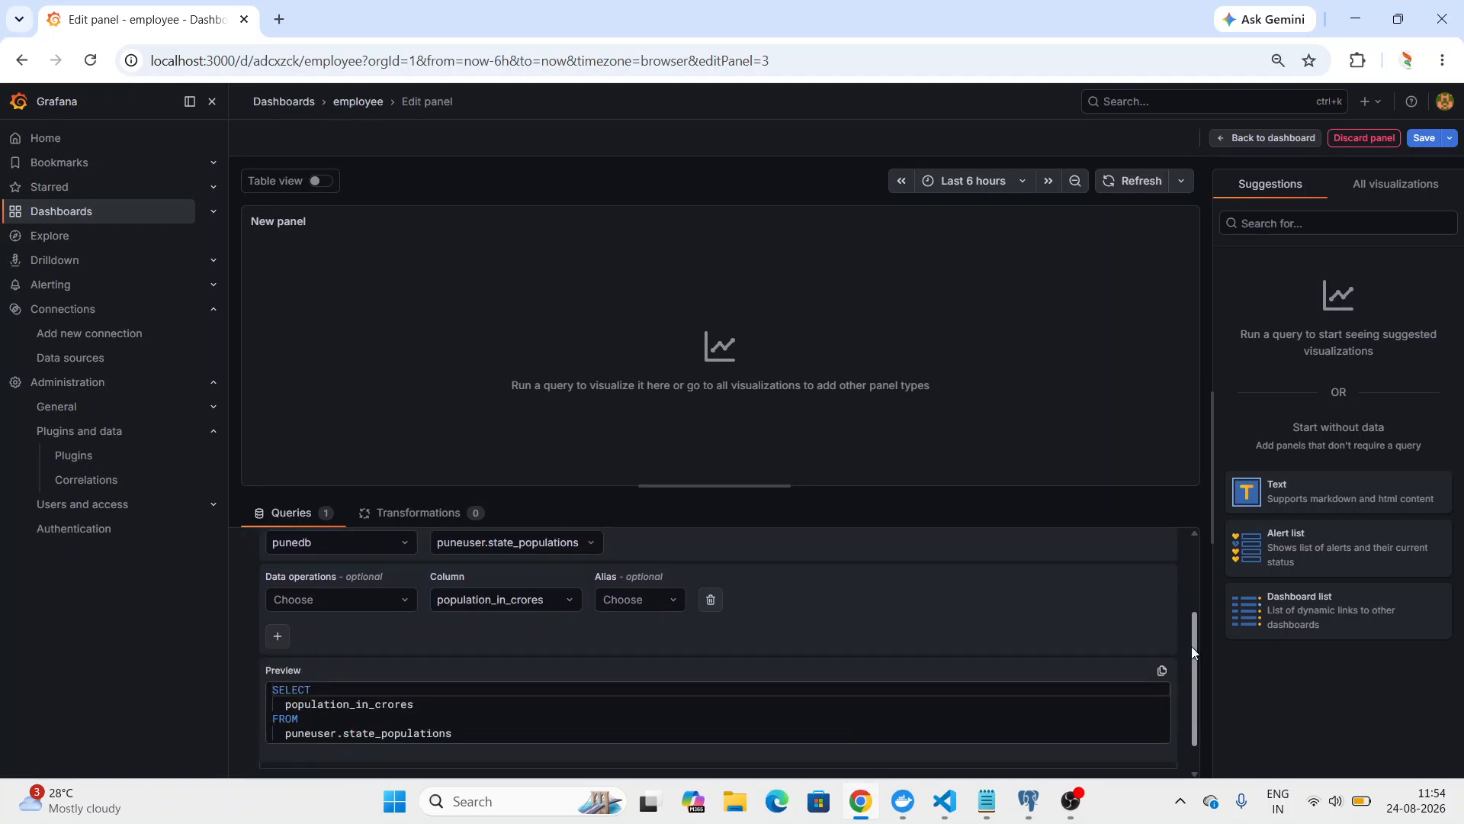
pyautogui.click(276, 638)
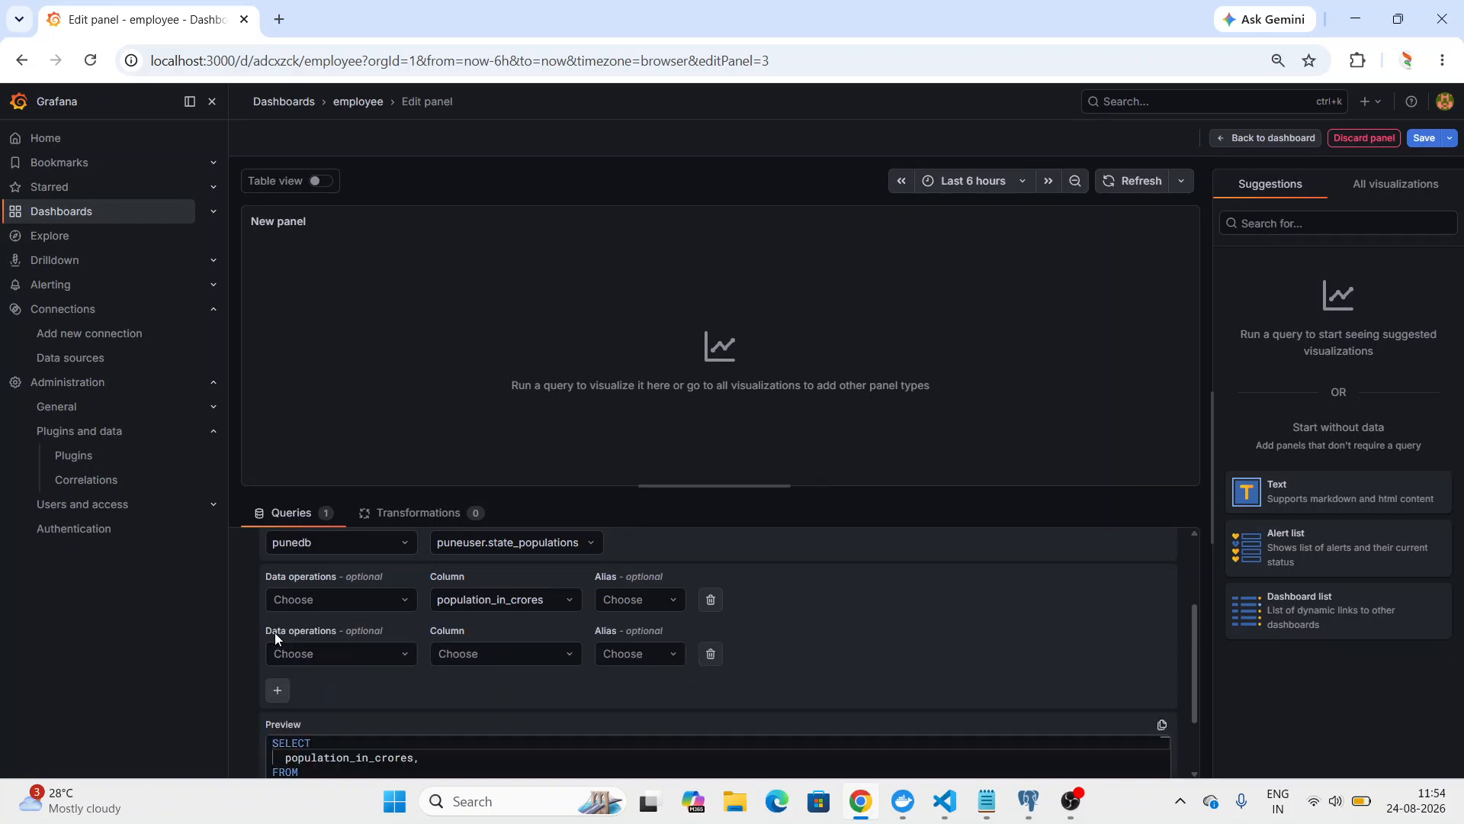
pyautogui.click(510, 658)
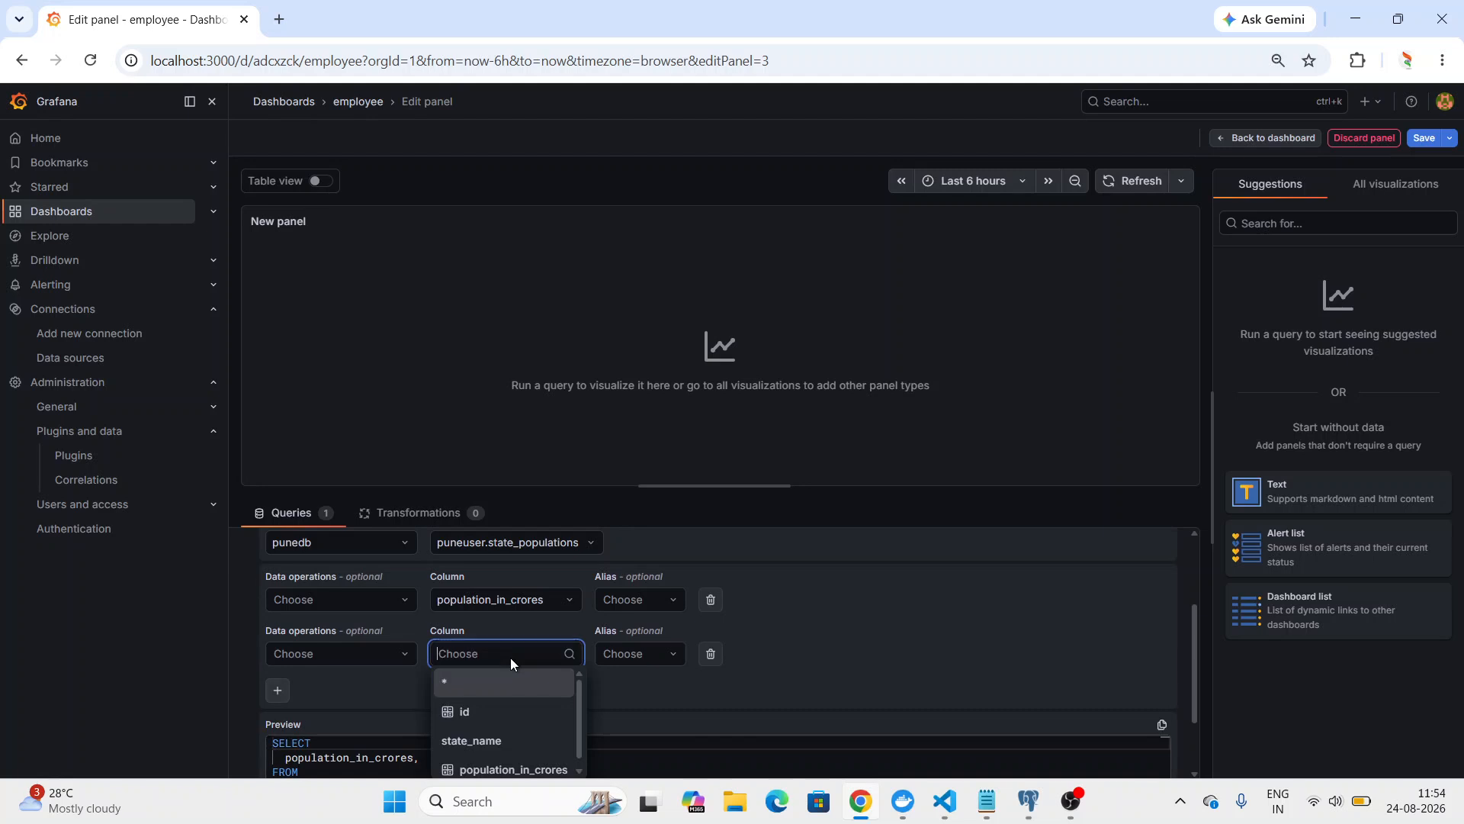
pyautogui.click(530, 740)
pyautogui.moveTo(1194, 625); pyautogui.dragTo(1188, 684)
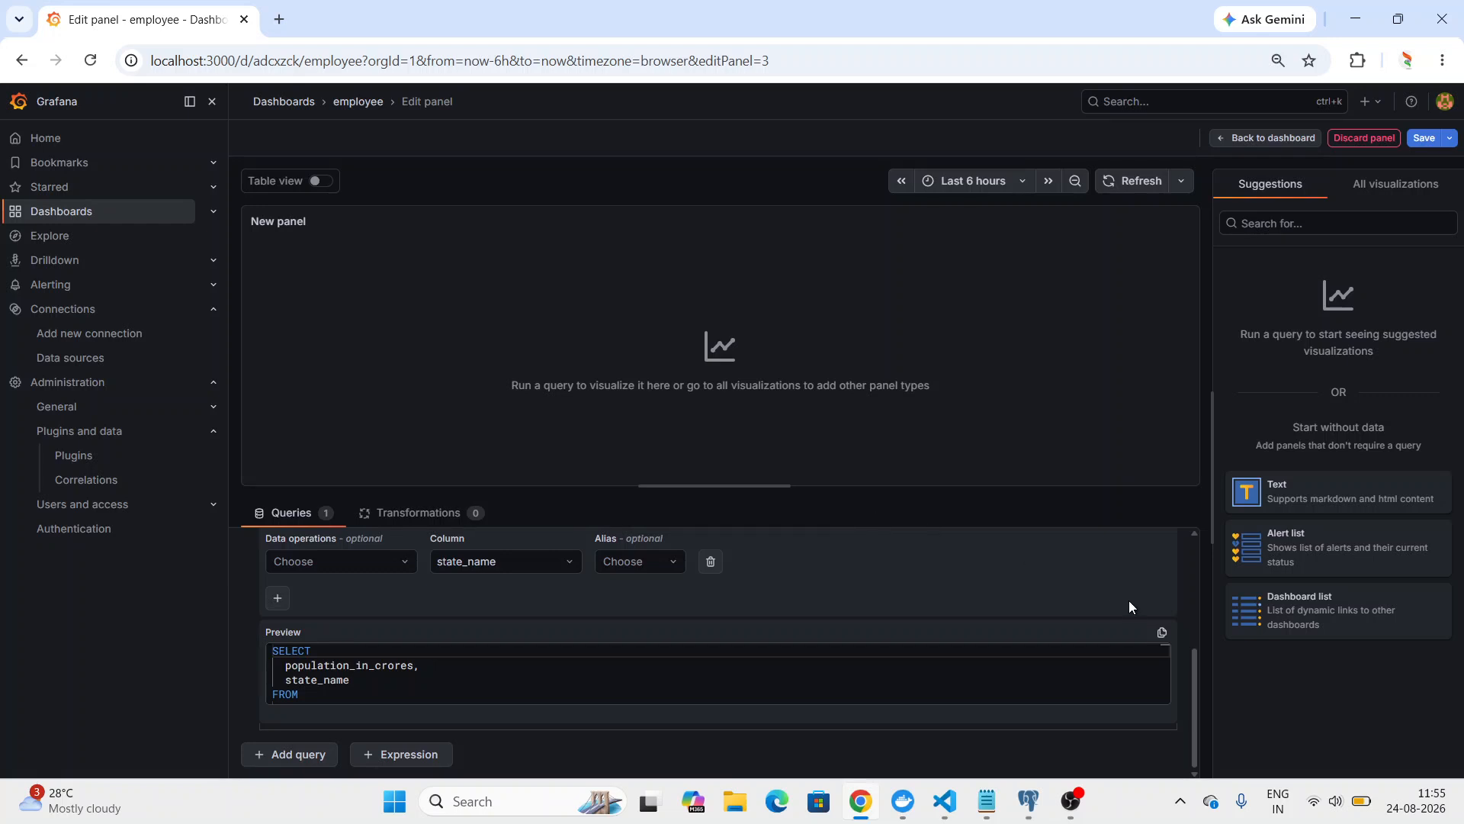
pyautogui.scroll(3, 1193, 610)
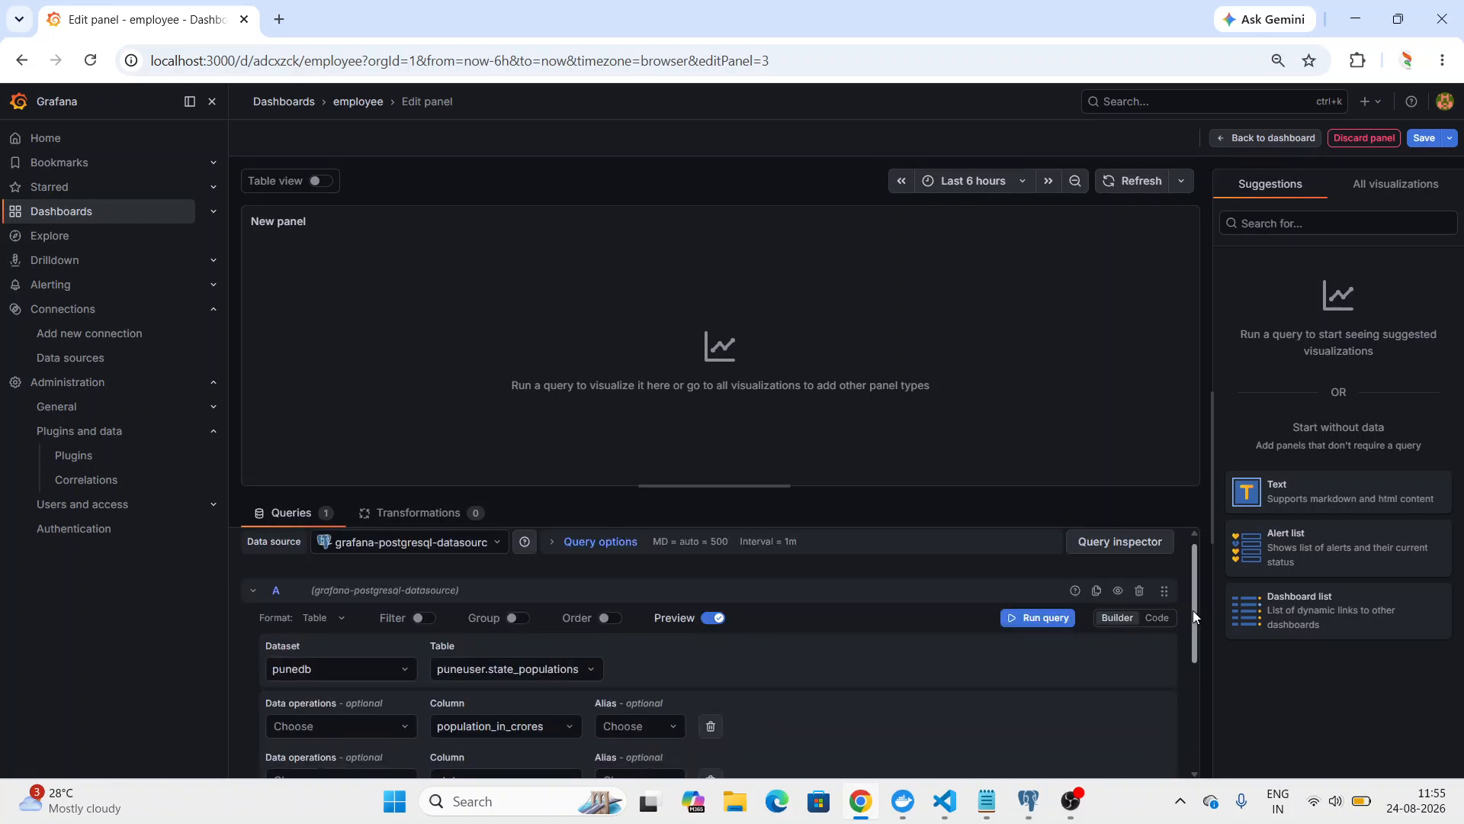
pyautogui.click(1025, 620)
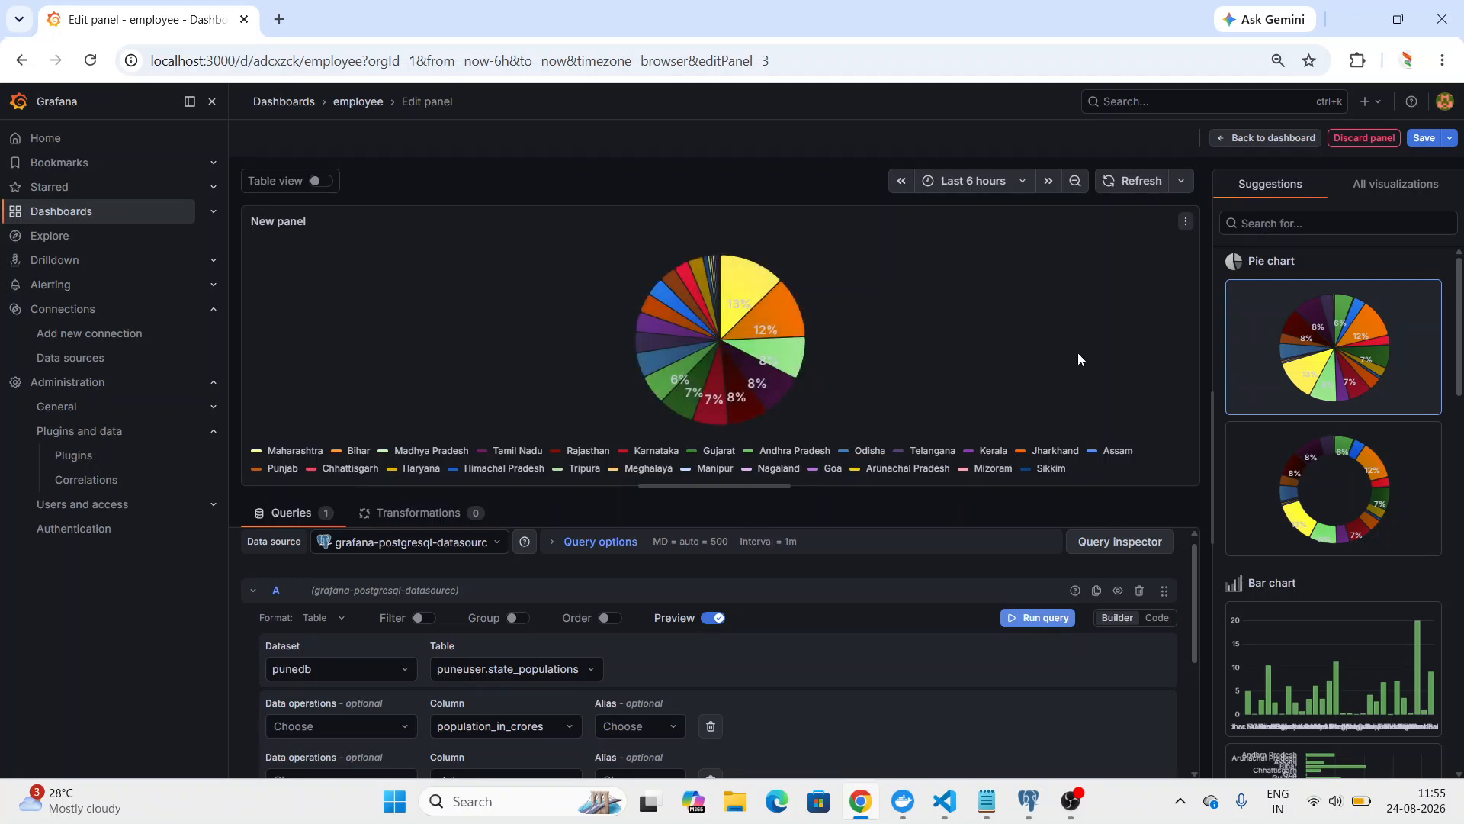
# Apply the suggested donut-style Pie chart visualization to the new state population panel.
pyautogui.click(1329, 517)
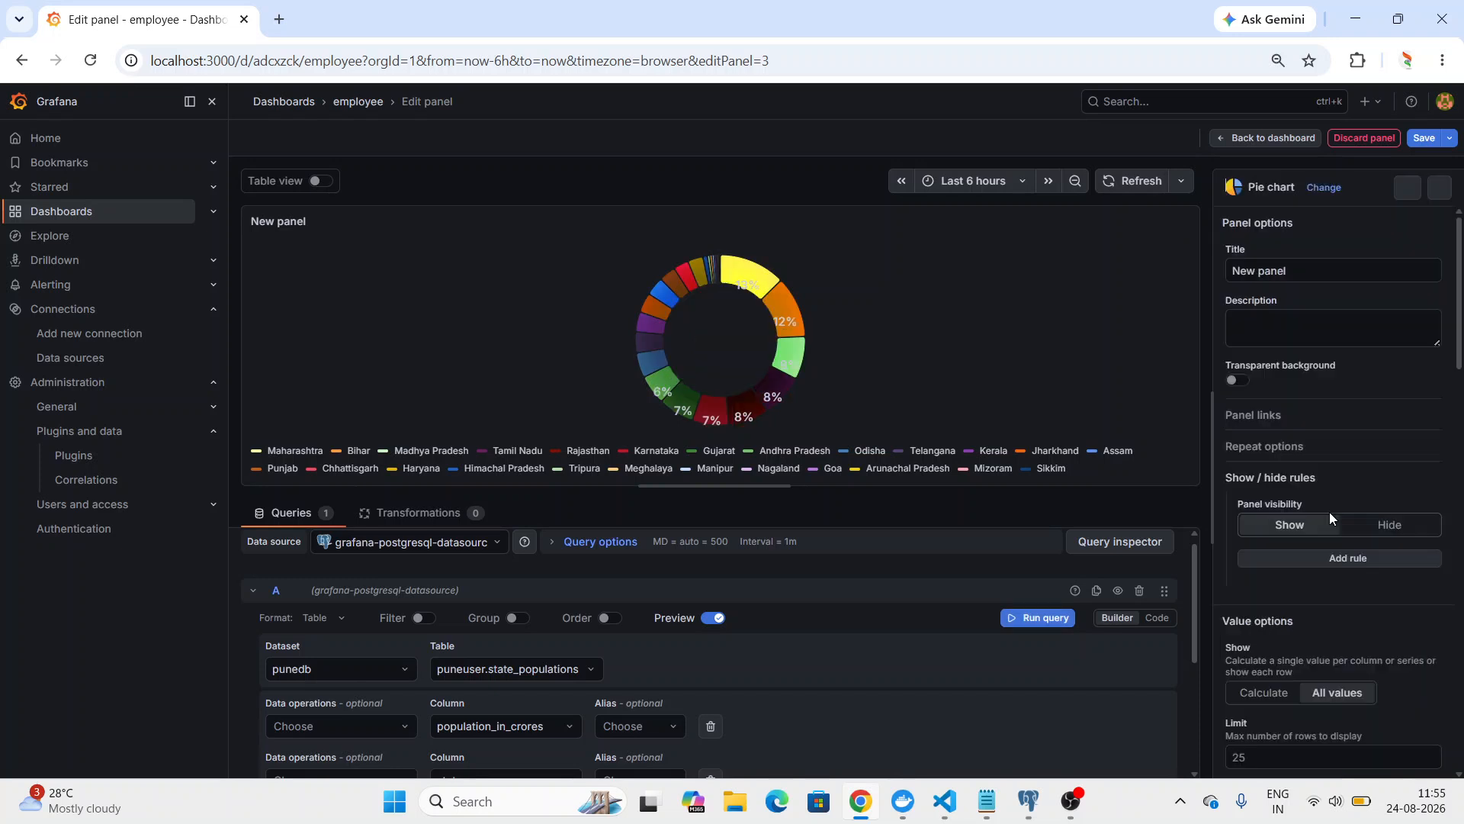
pyautogui.click(1324, 188)
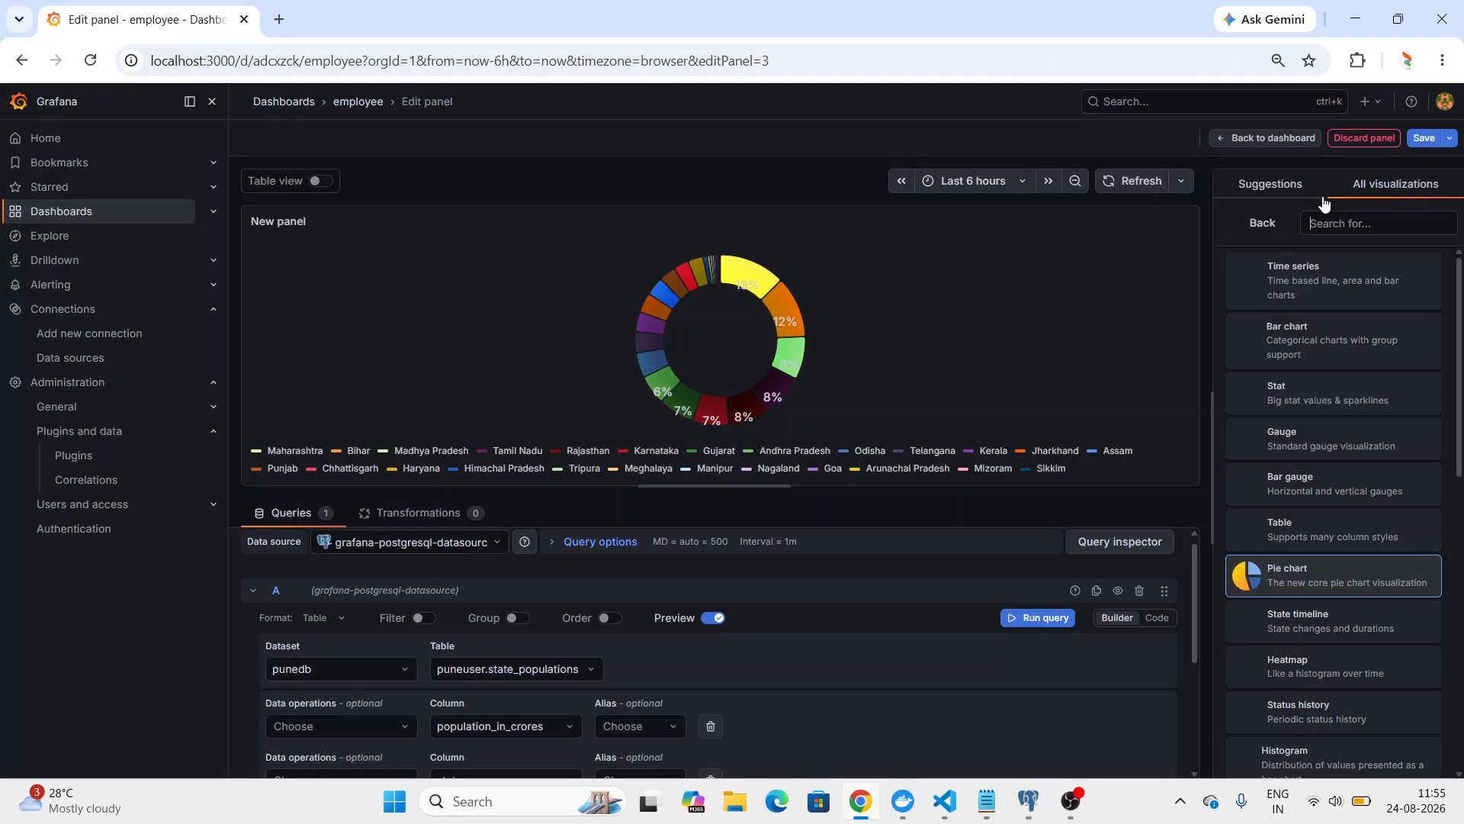
pyautogui.click(1329, 577)
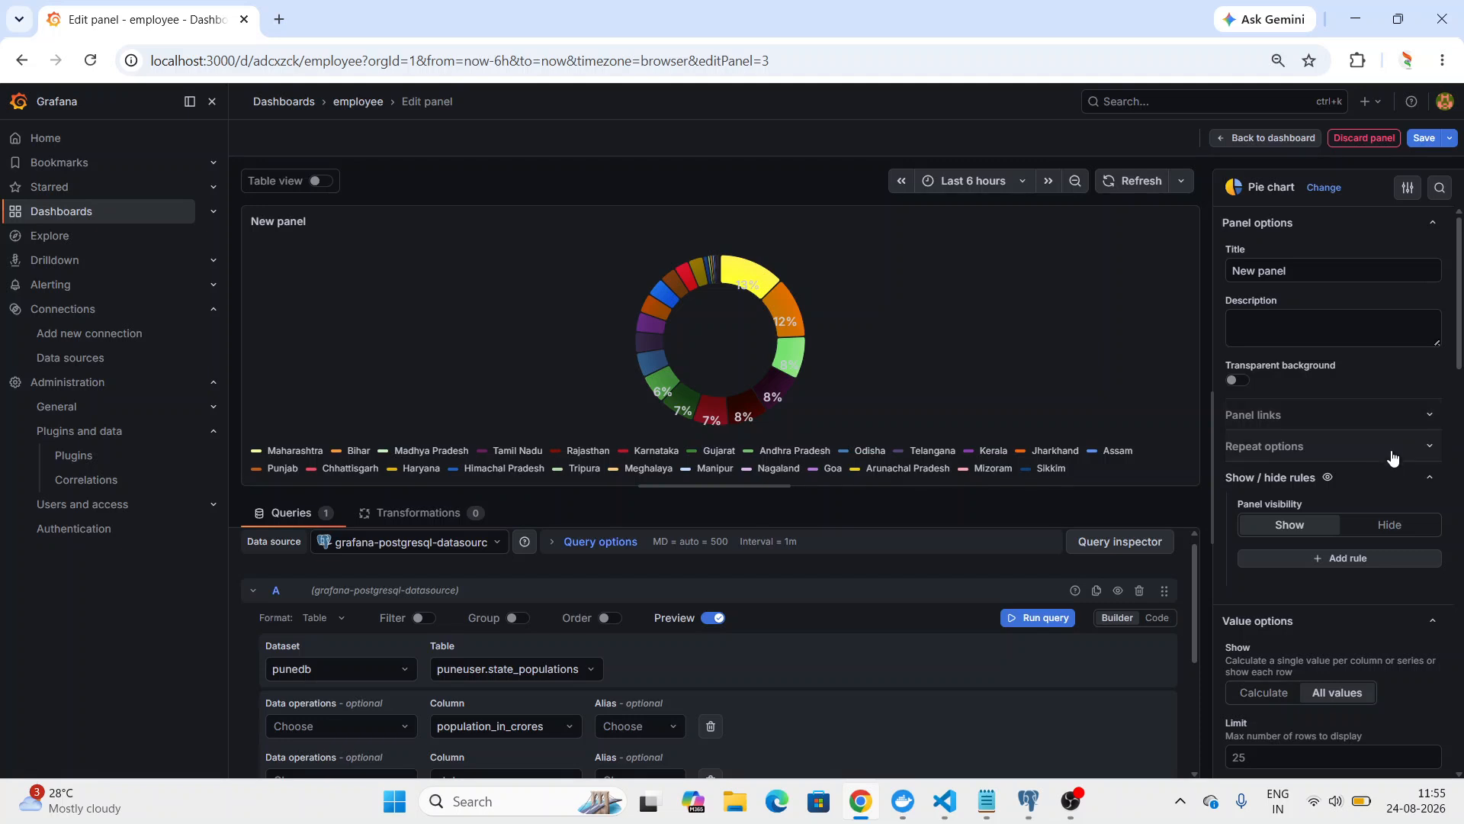
# Set the pie chart type to Pie, and try the All tooltip mode before returning it to Single.
pyautogui.moveTo(1455, 351); pyautogui.dragTo(1455, 473)
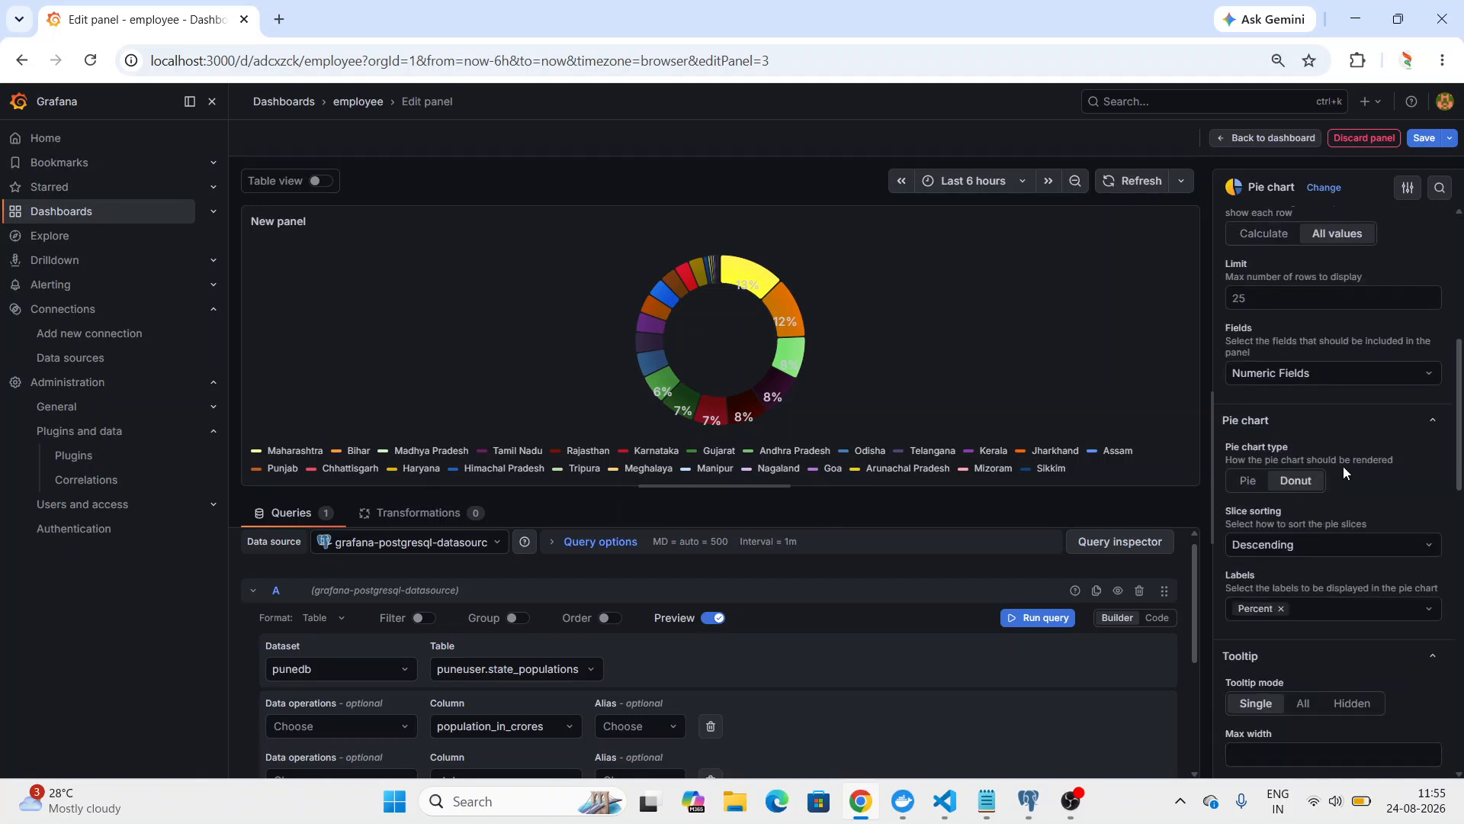
pyautogui.click(1245, 483)
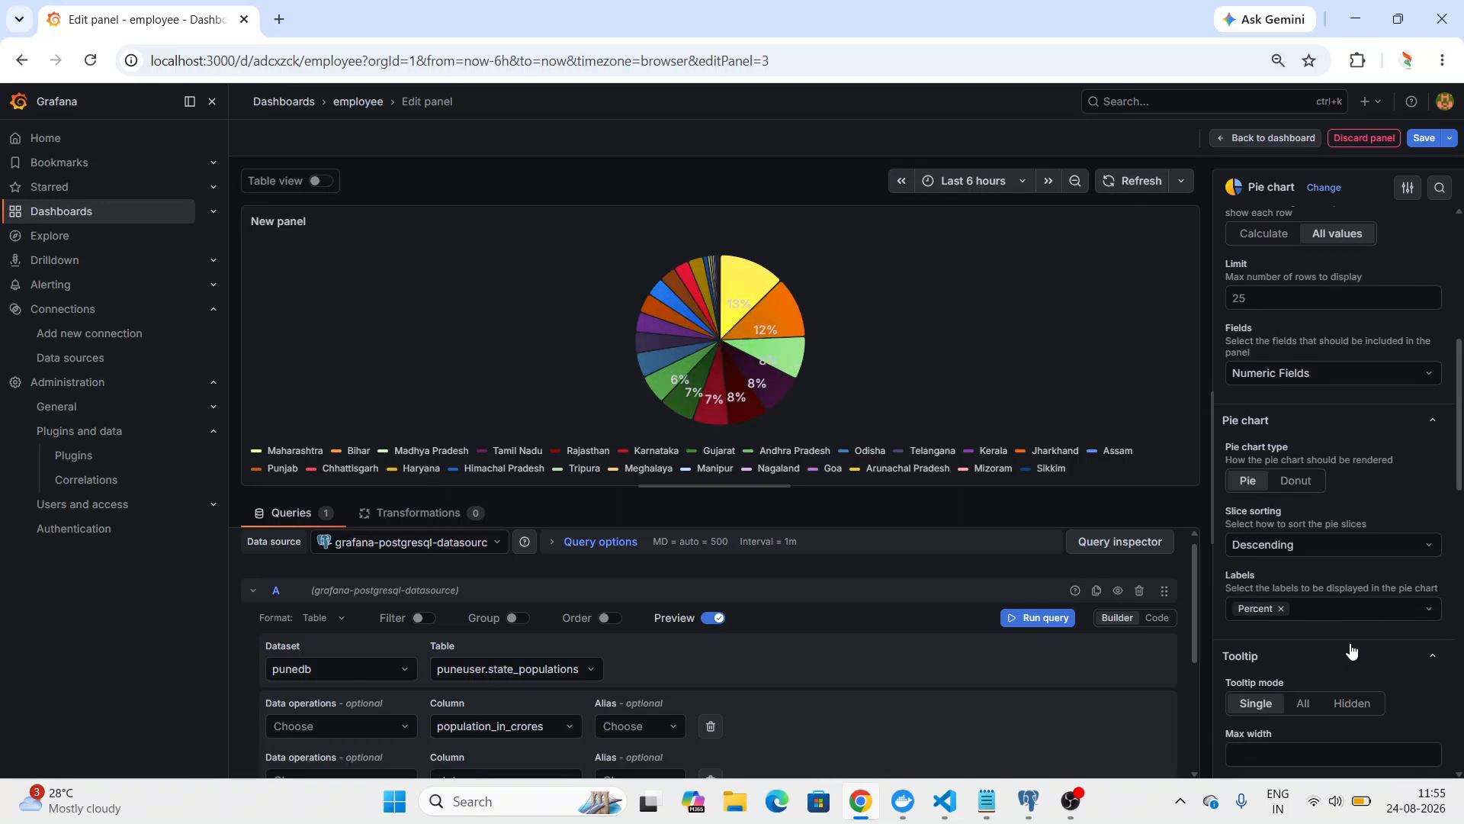
pyautogui.click(1318, 704)
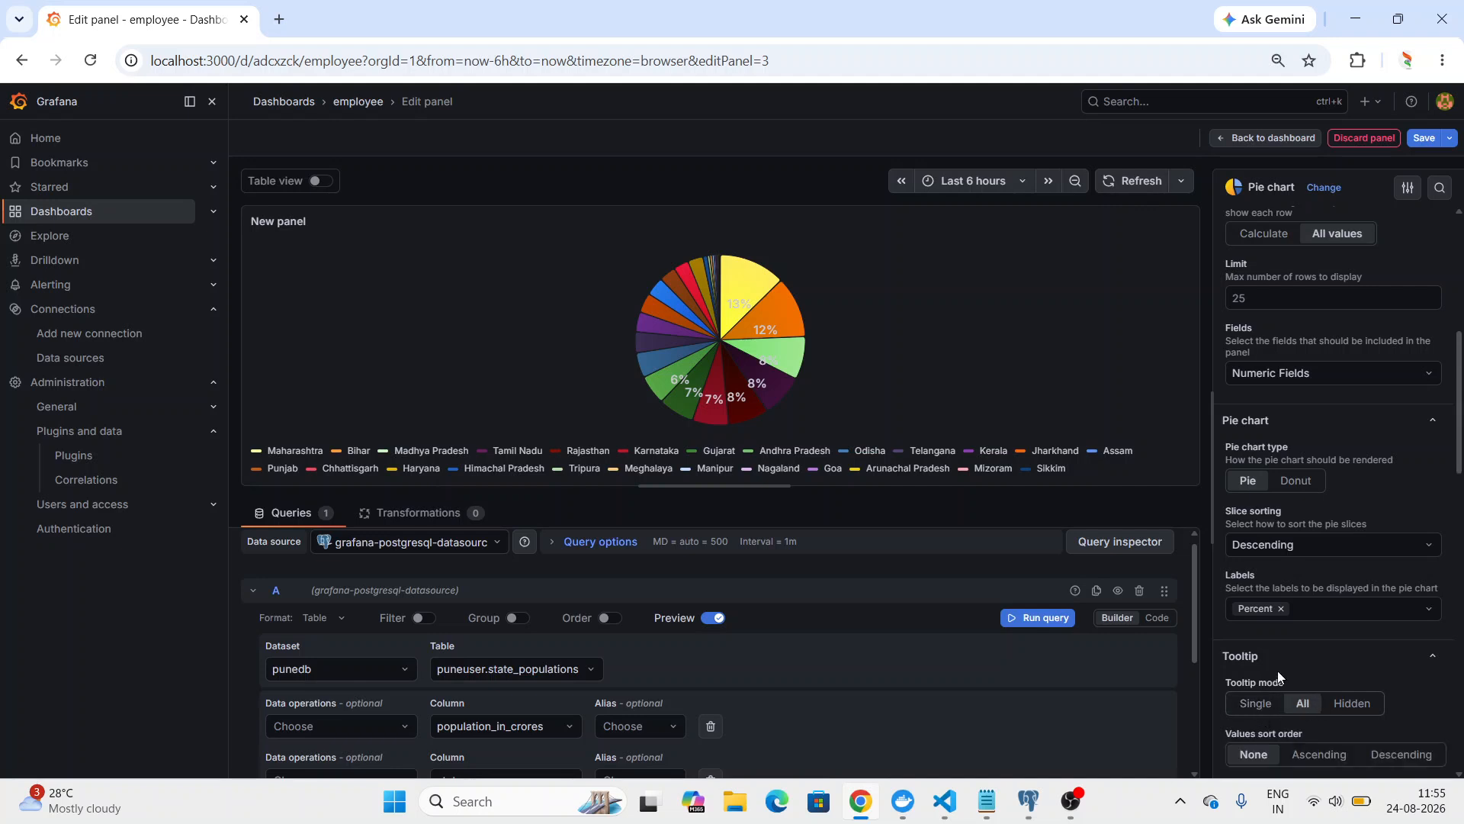
pyautogui.click(1255, 702)
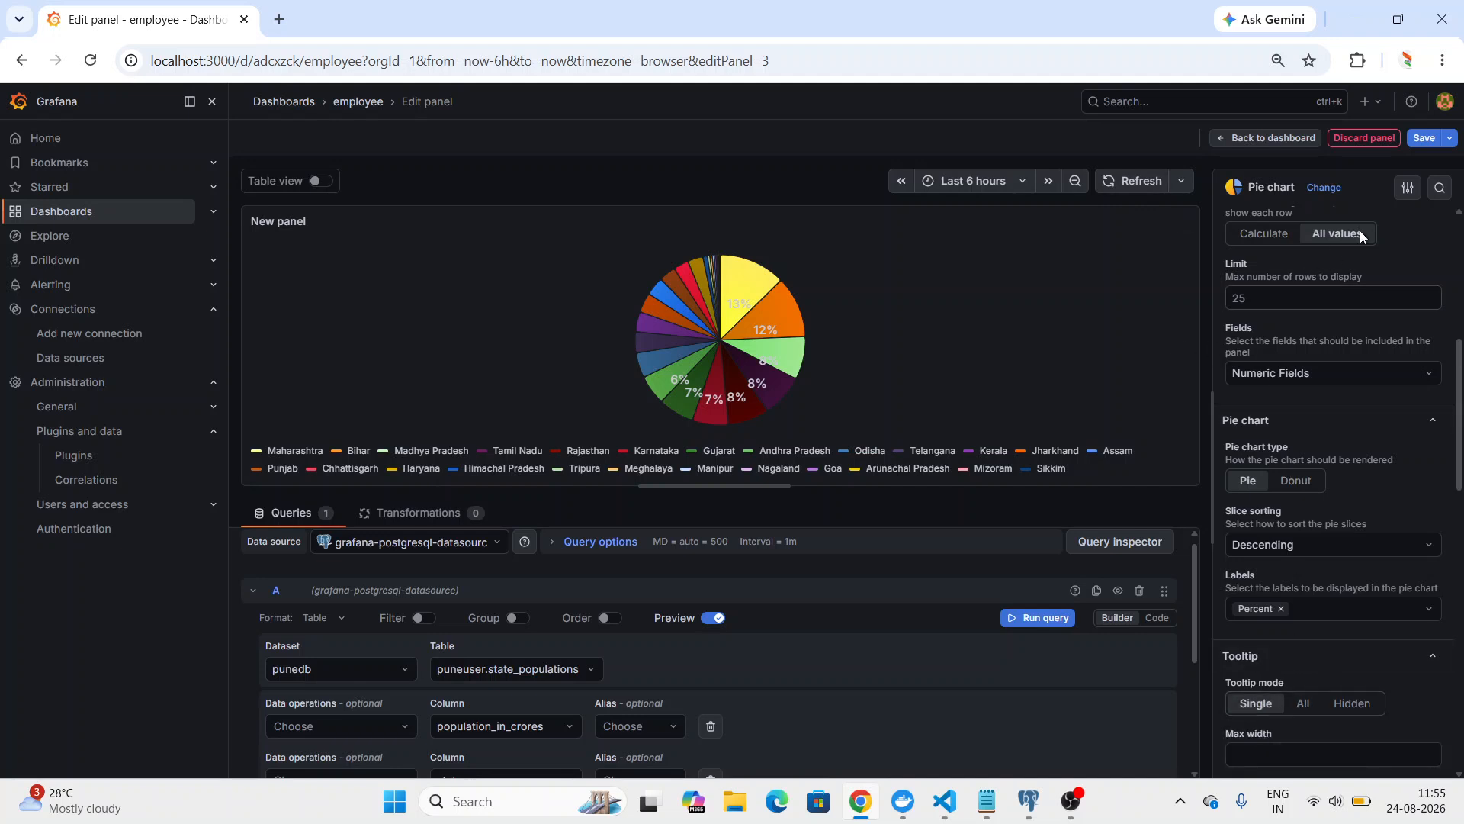
# Save the dashboard with the state population pie chart and return to the dashboard view.
pyautogui.click(1424, 138)
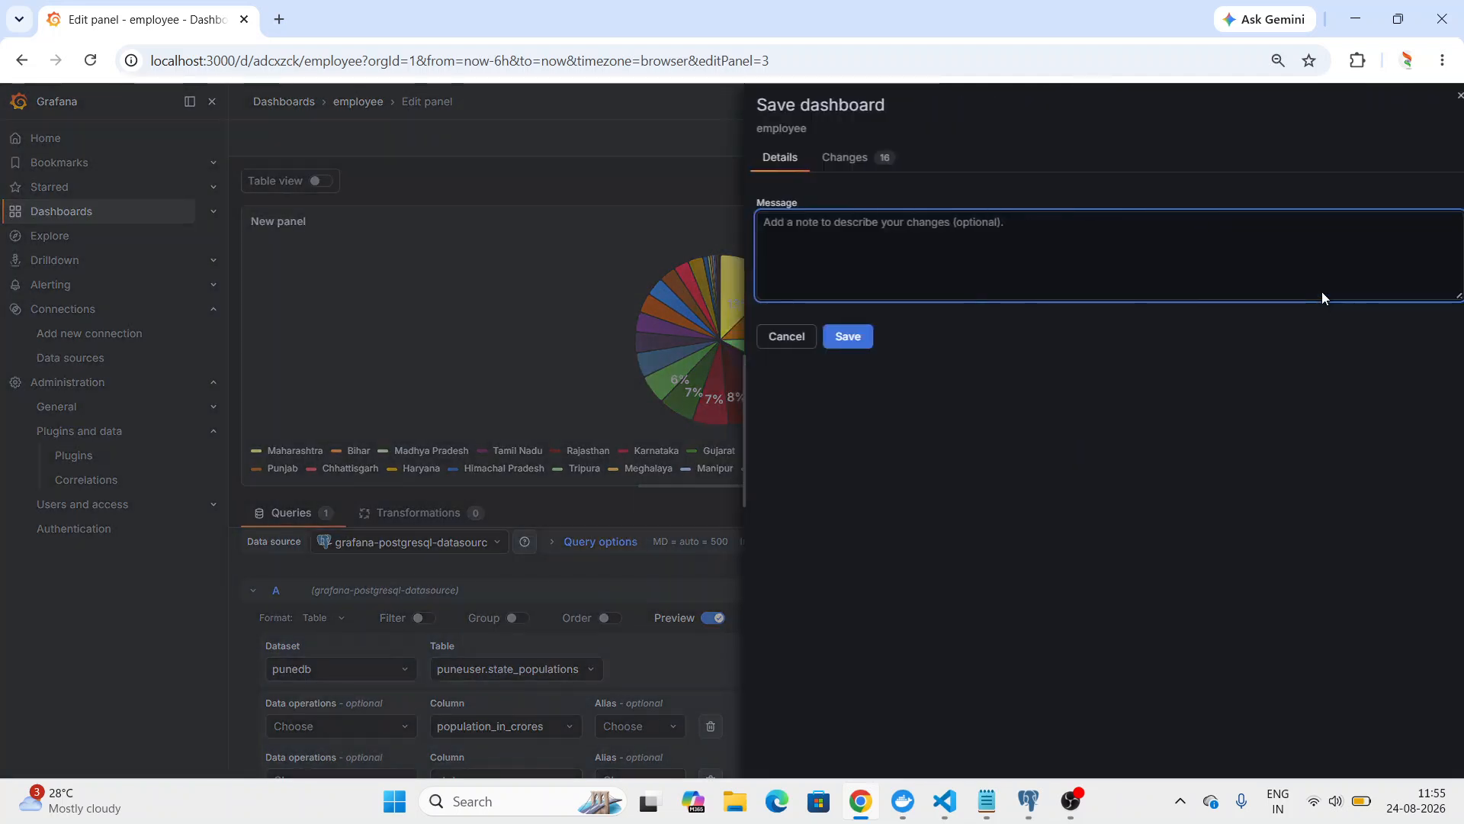
pyautogui.click(835, 337)
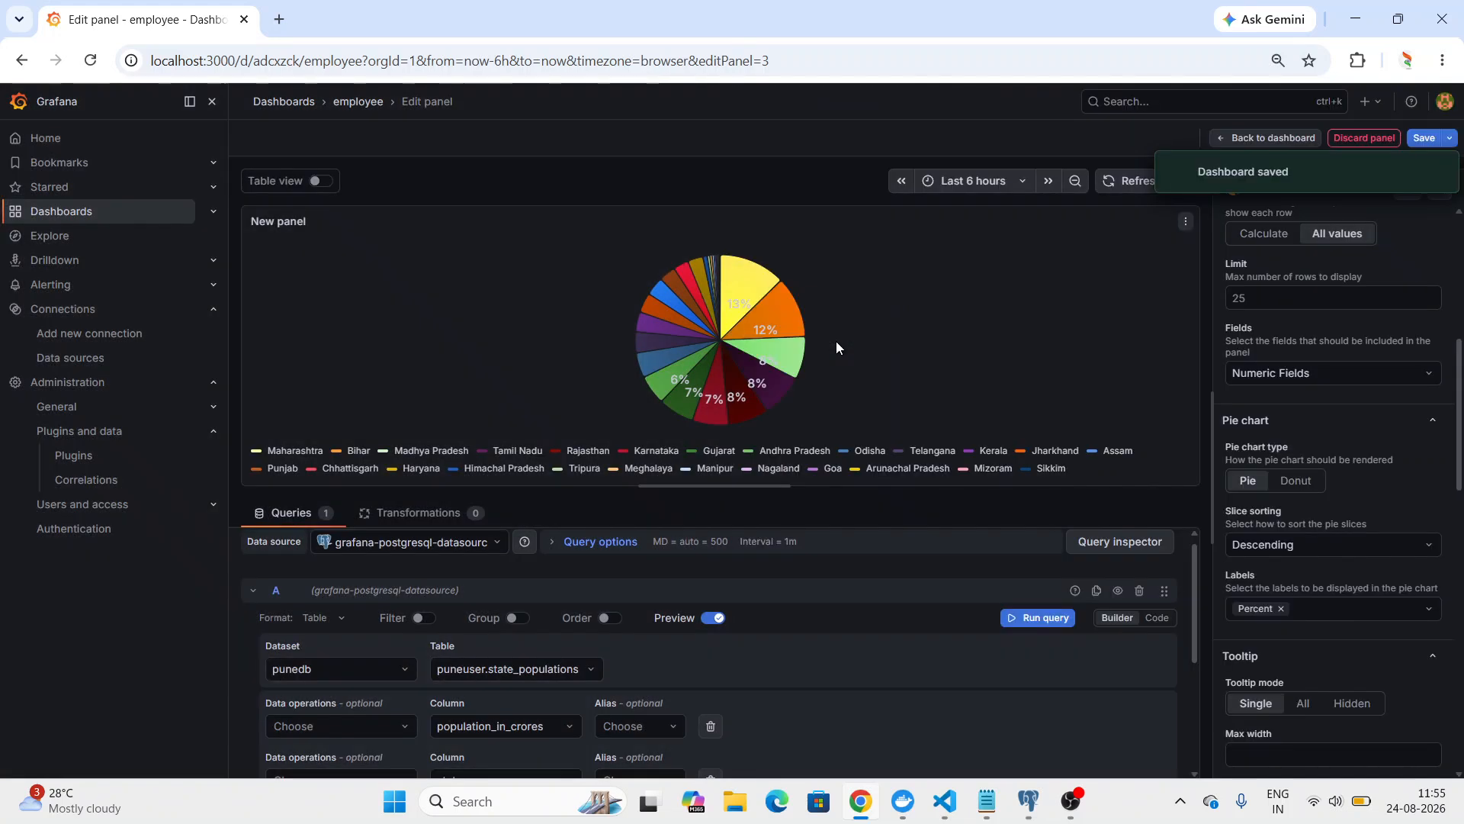
pyautogui.click(1229, 142)
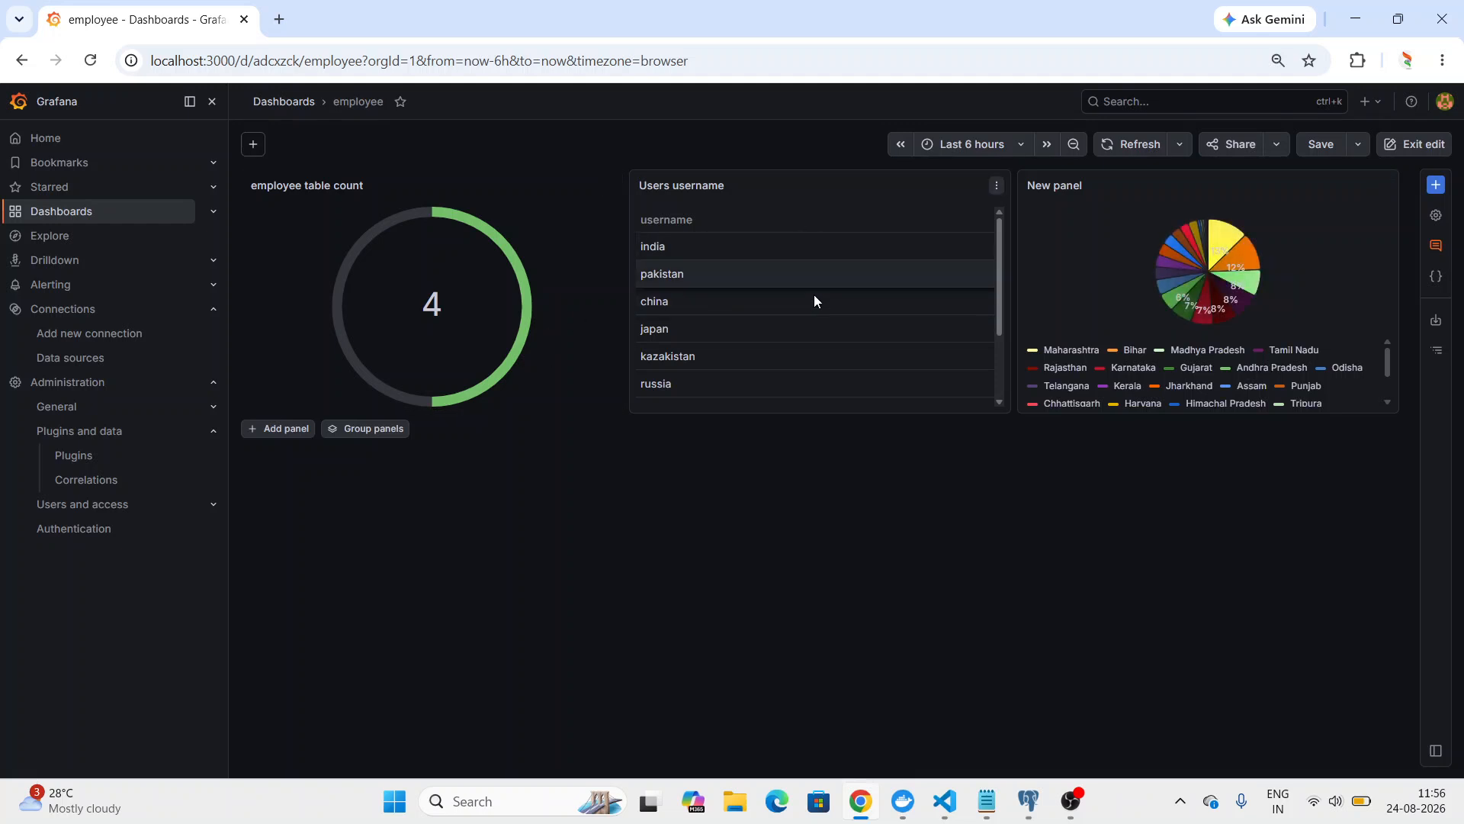
# Set the title of the state population pie chart panel to "Indian states populations" and save the dashboard.
pyautogui.moveTo(999, 277); pyautogui.dragTo(996, 364)
pyautogui.click(607, 502)
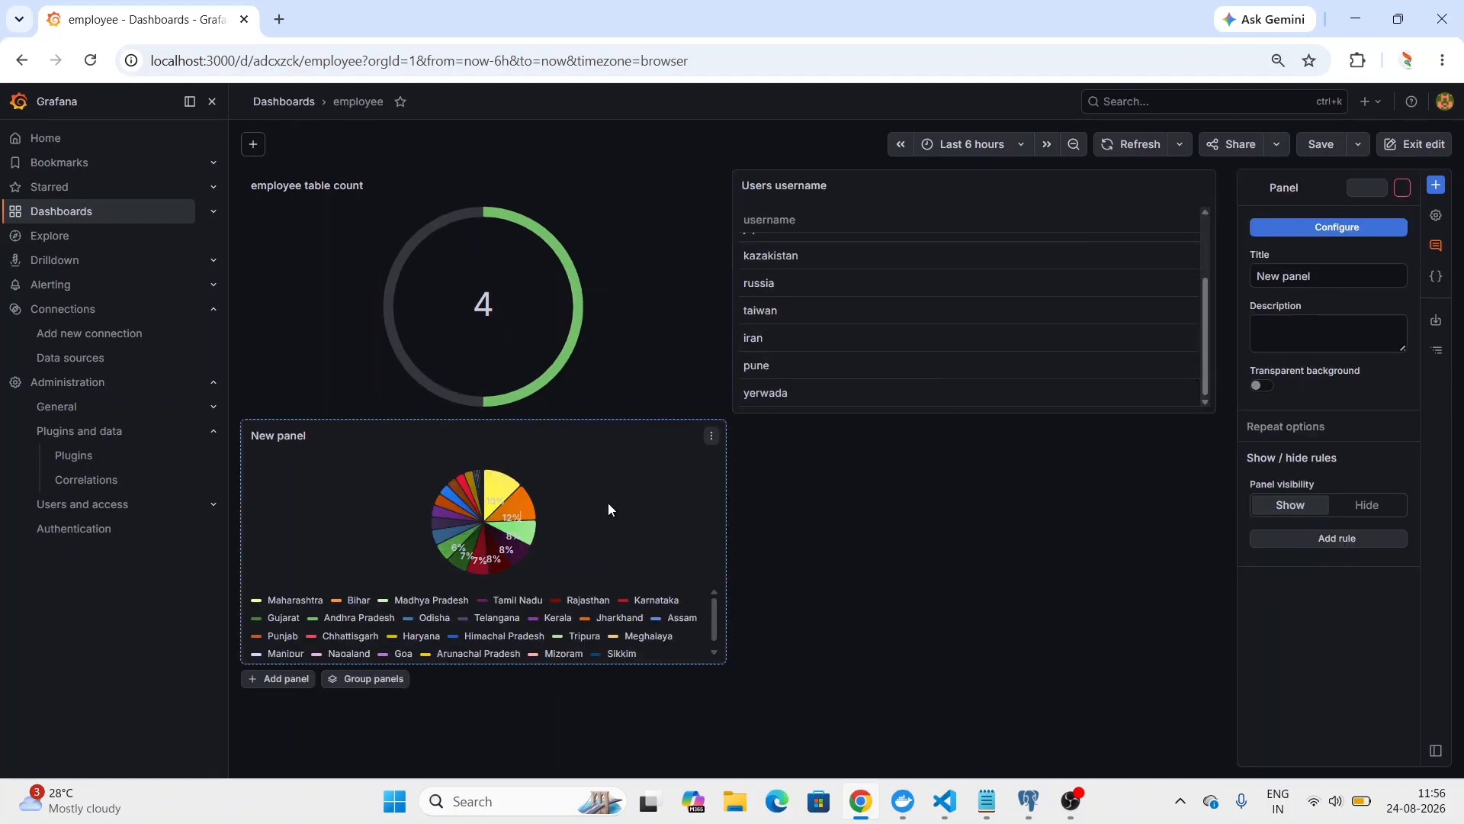
pyautogui.tripleClick(1276, 276)
pyautogui.write('I')
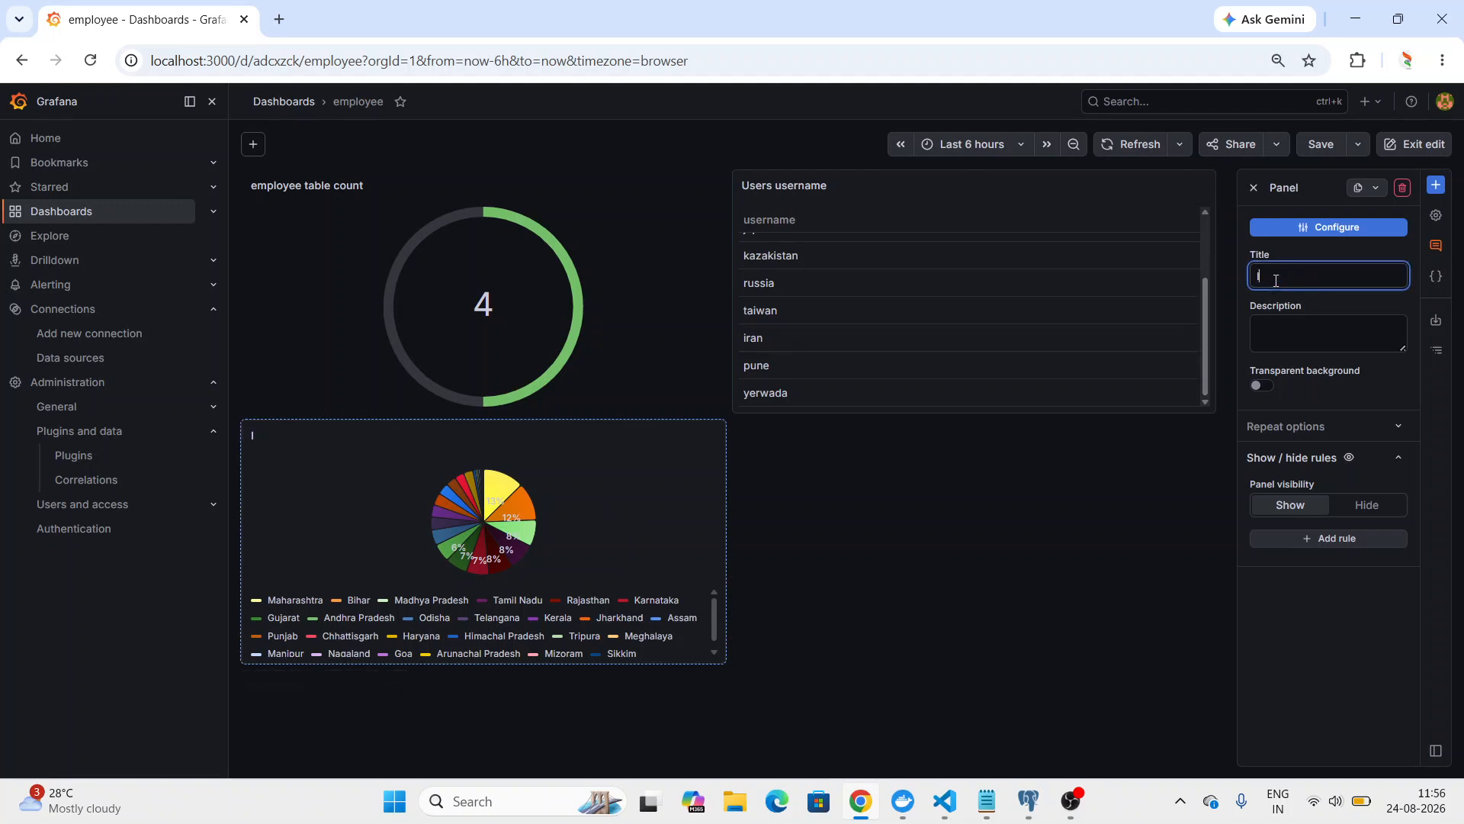
pyautogui.write('ndian state pop')
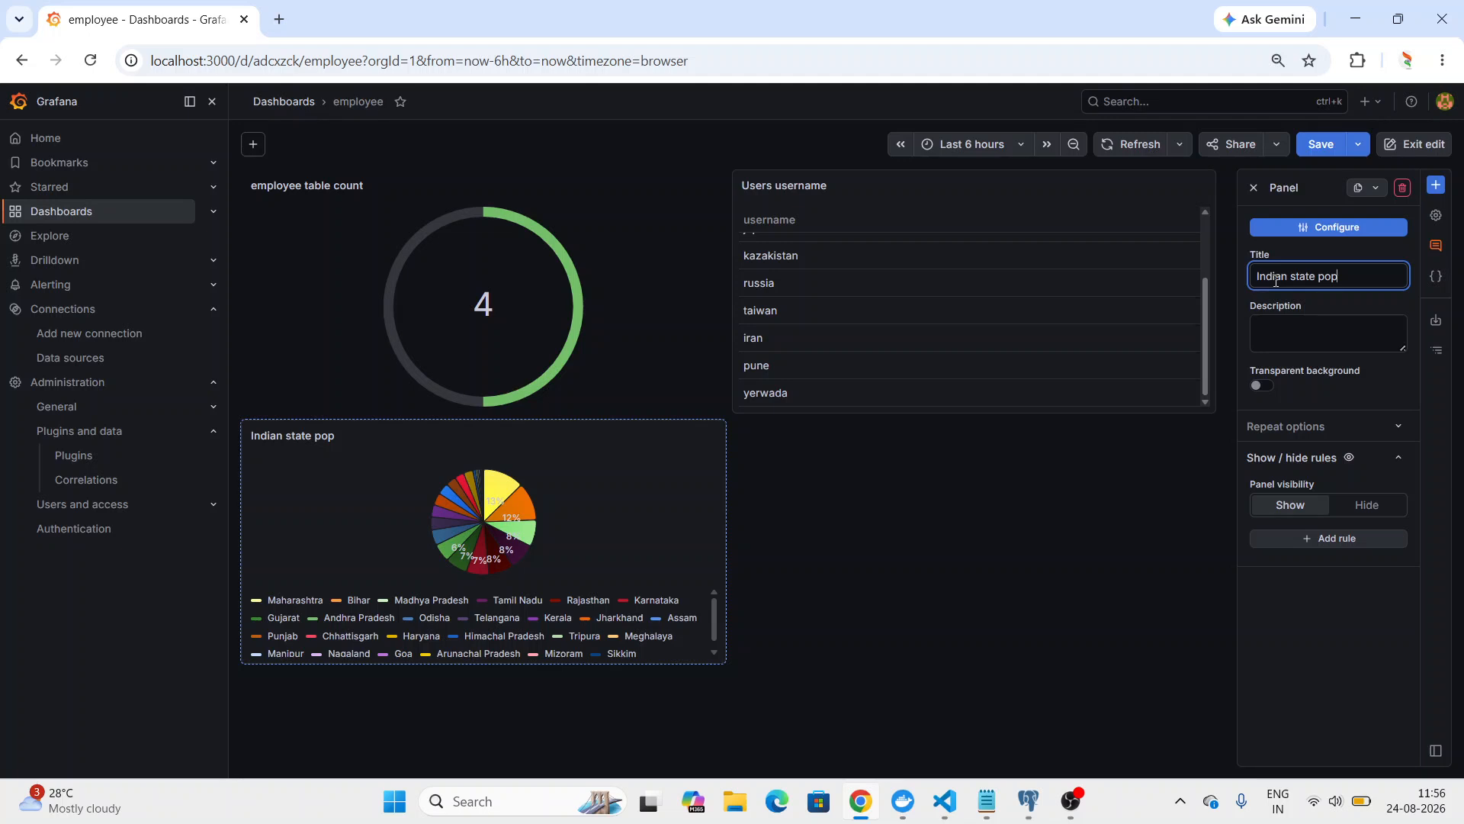
pyautogui.press('BackSpace')
pyautogui.press('BackSpace')
pyautogui.press('BackSpace')
pyautogui.press('BackSpace')
pyautogui.write('s populations')
pyautogui.click(1327, 153)
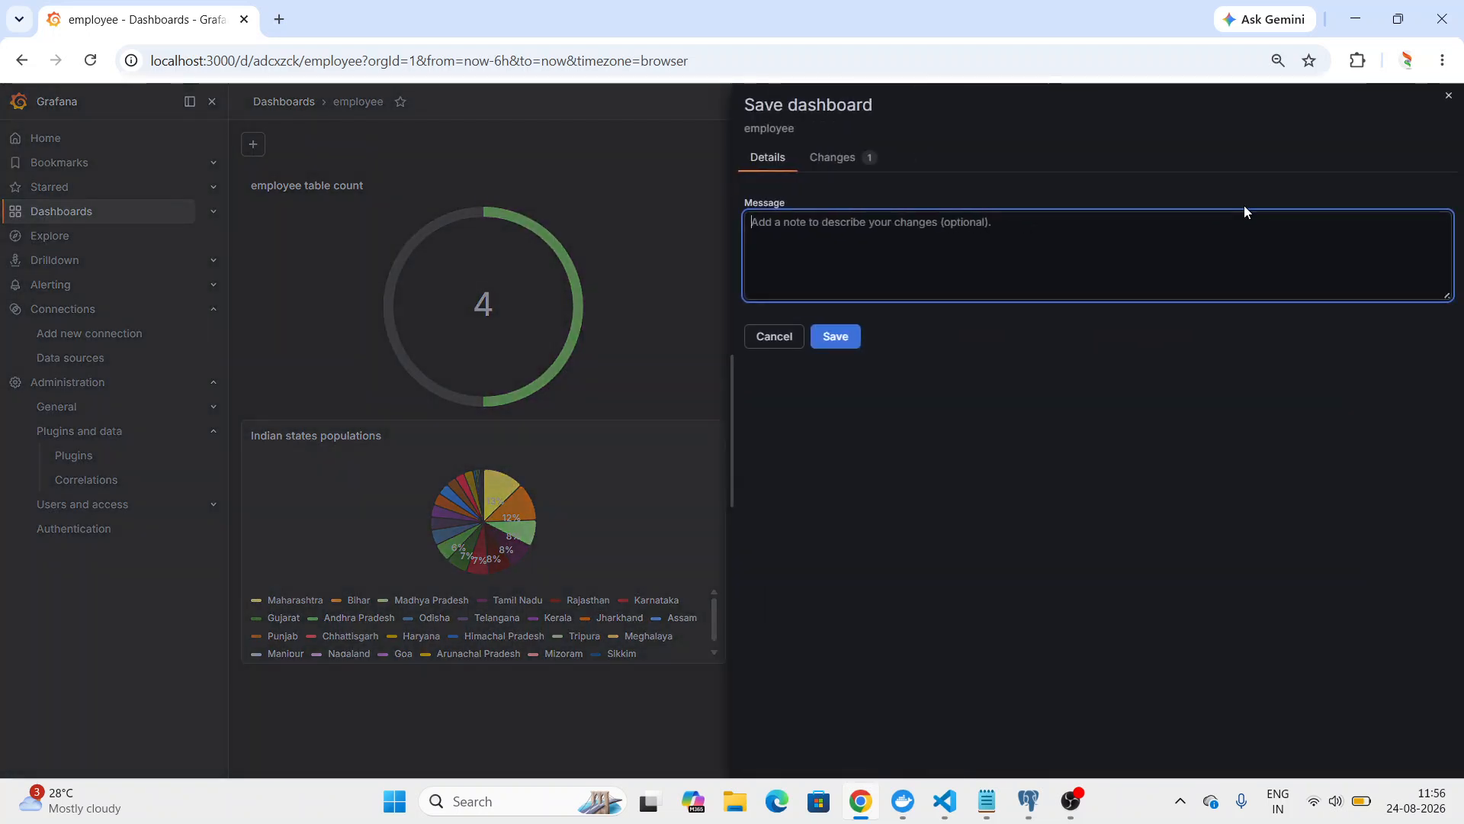
pyautogui.click(842, 335)
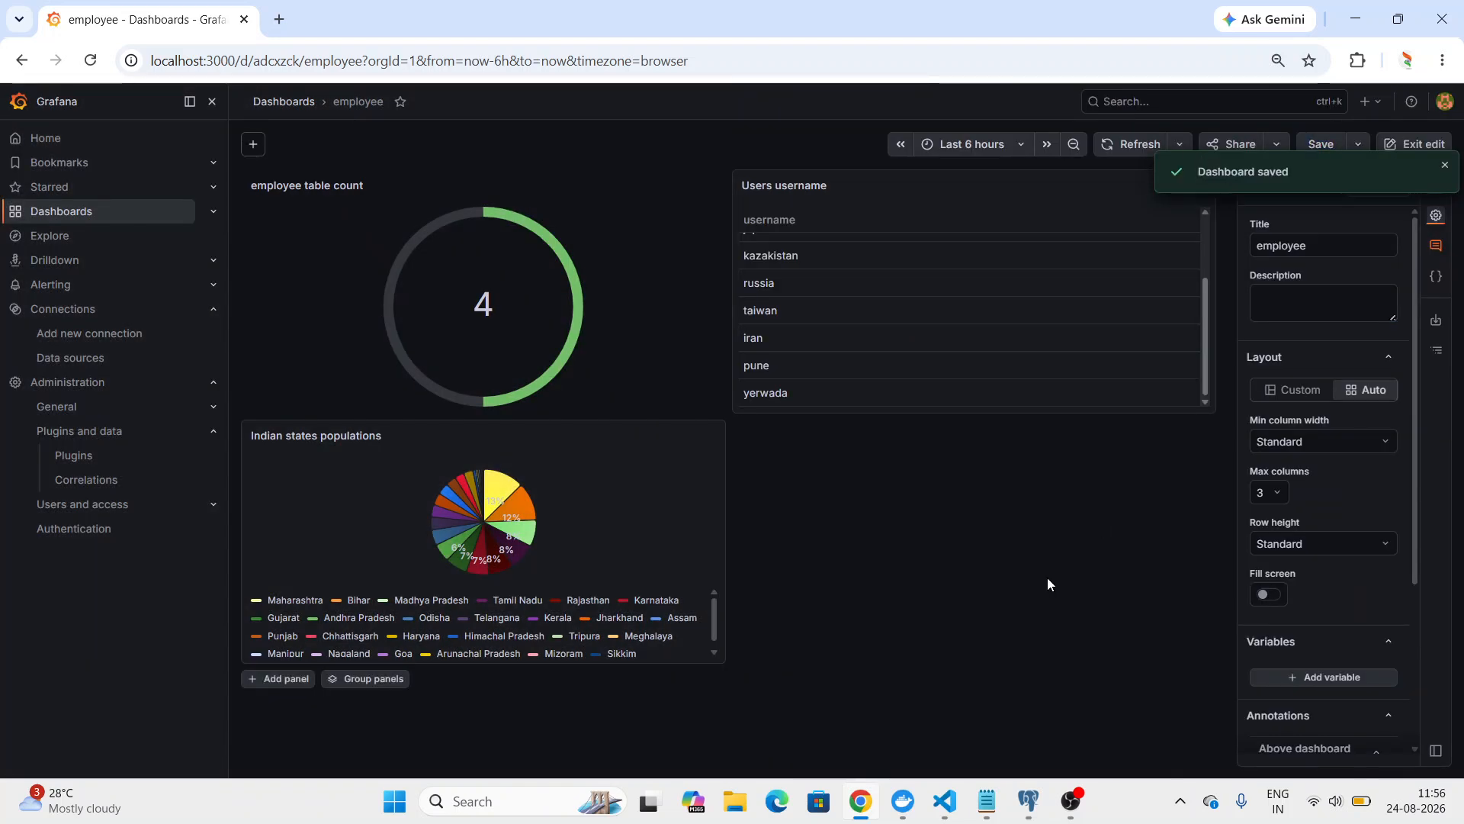
pyautogui.click(1070, 801)
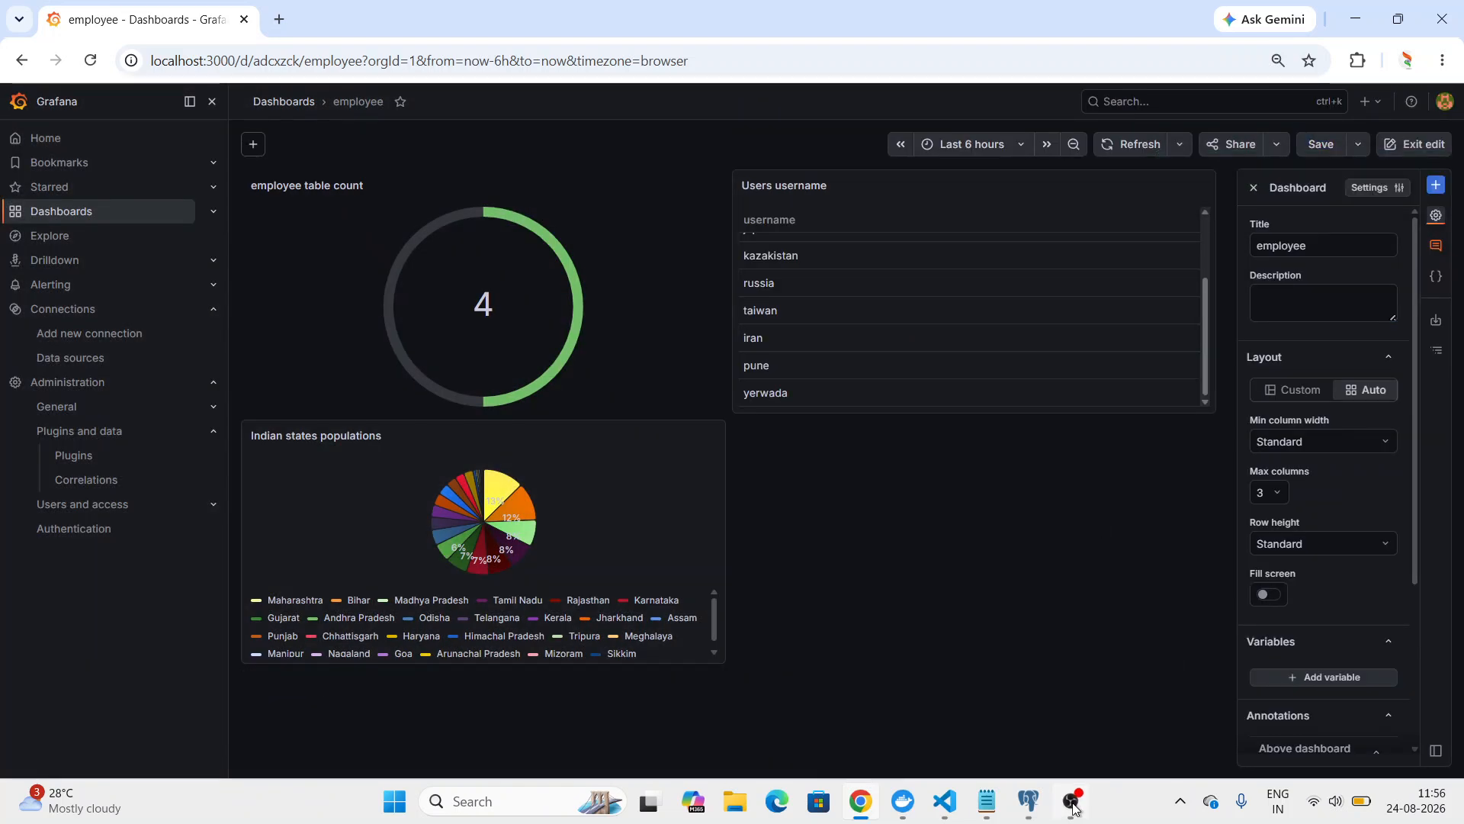